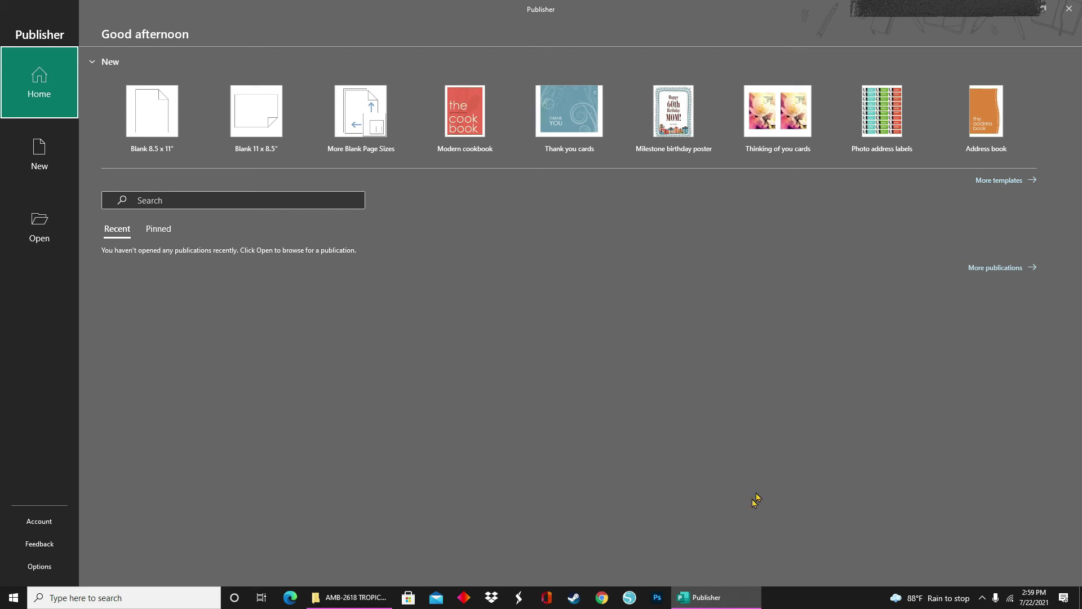
Step: Define a custom page size 2.688 inches wide by 6.5 inches tall
click(355, 123)
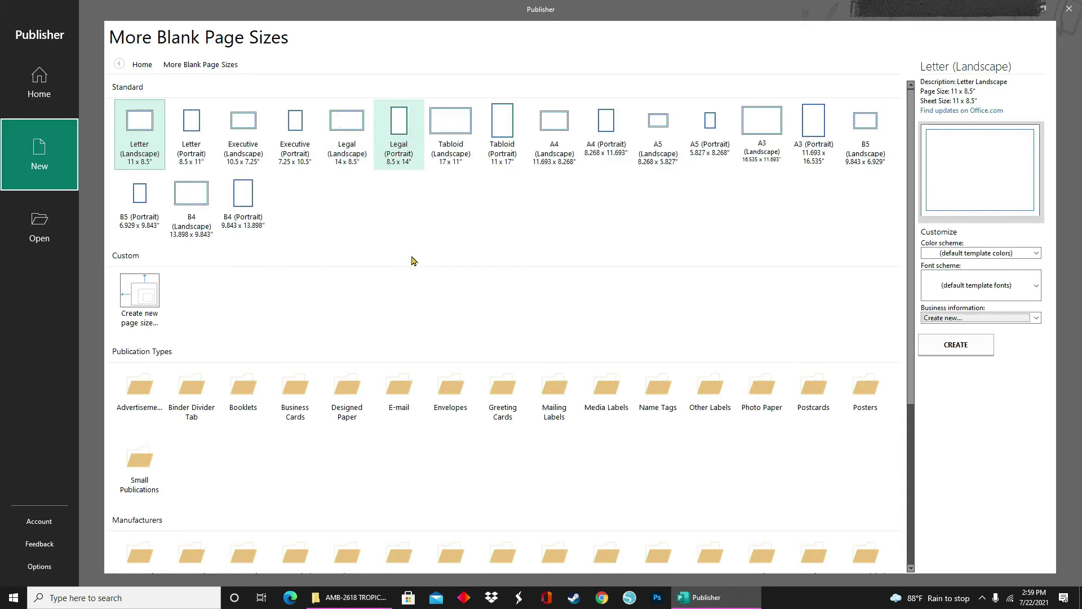
click(150, 312)
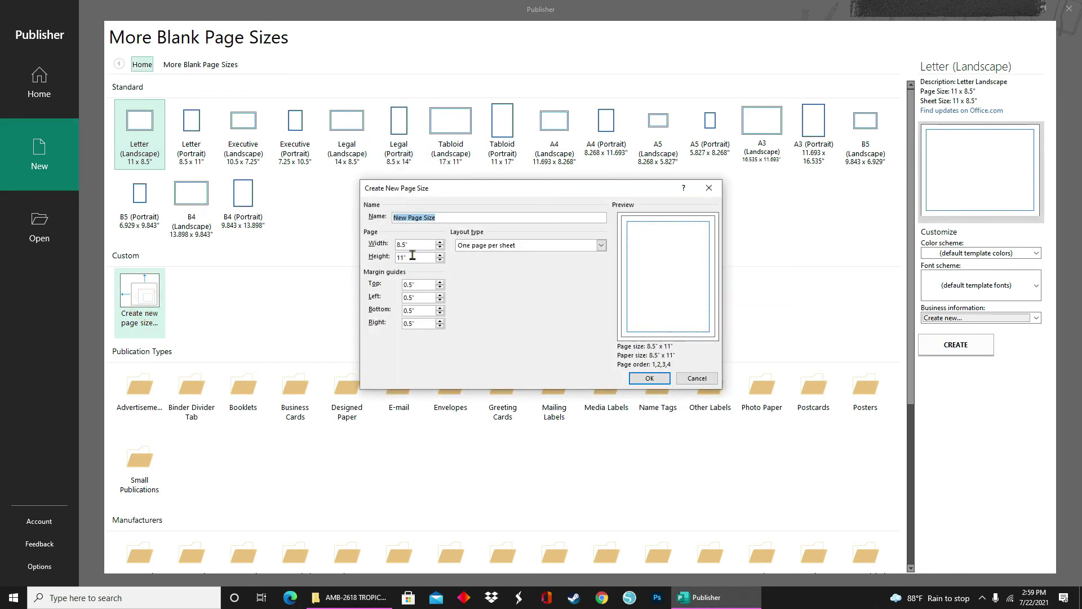
click(419, 246)
text(2.688)
click(427, 260)
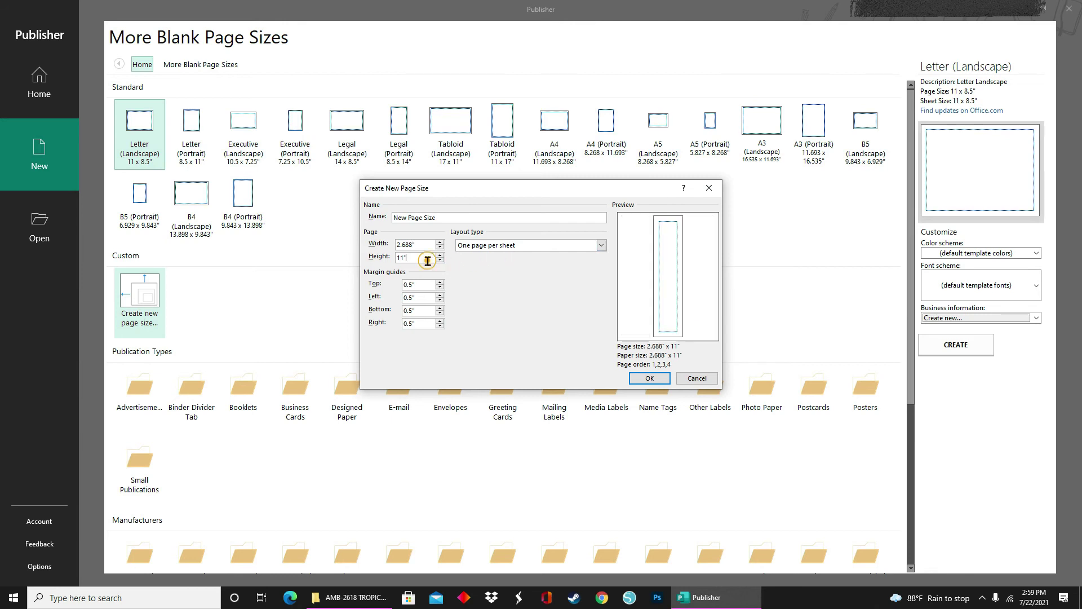
key(BackSpace)
key(BackSpace)
key(BackSpace)
click(427, 282)
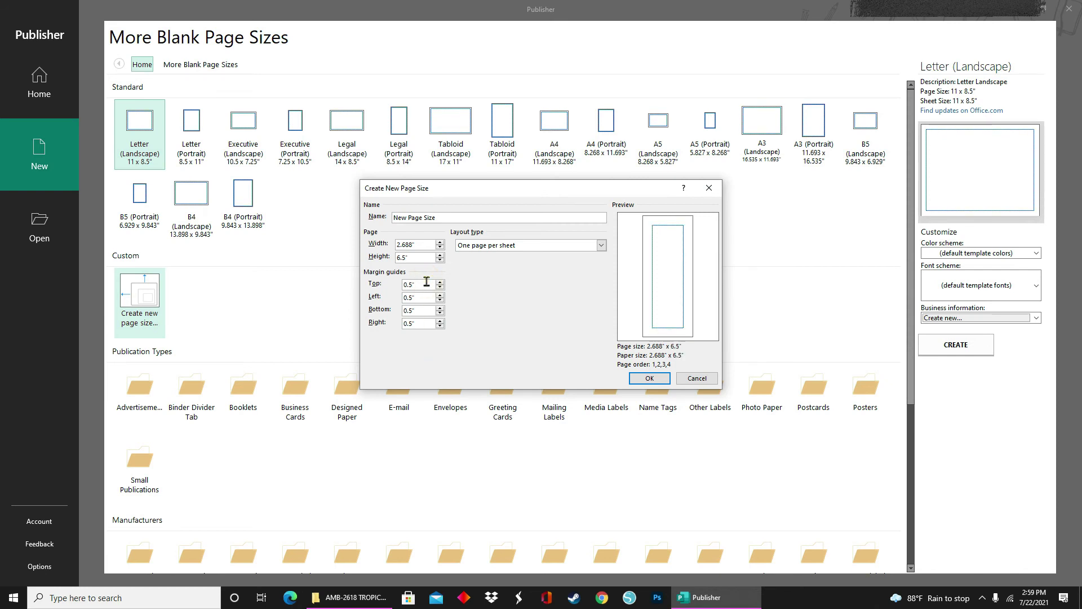
Step: Set all margins to 0, save the custom size, and create the publication
key(BackSpace)
text(0)
key(Tab)
text(0)
key(Tab)
text(0)
key(Tab)
click(633, 376)
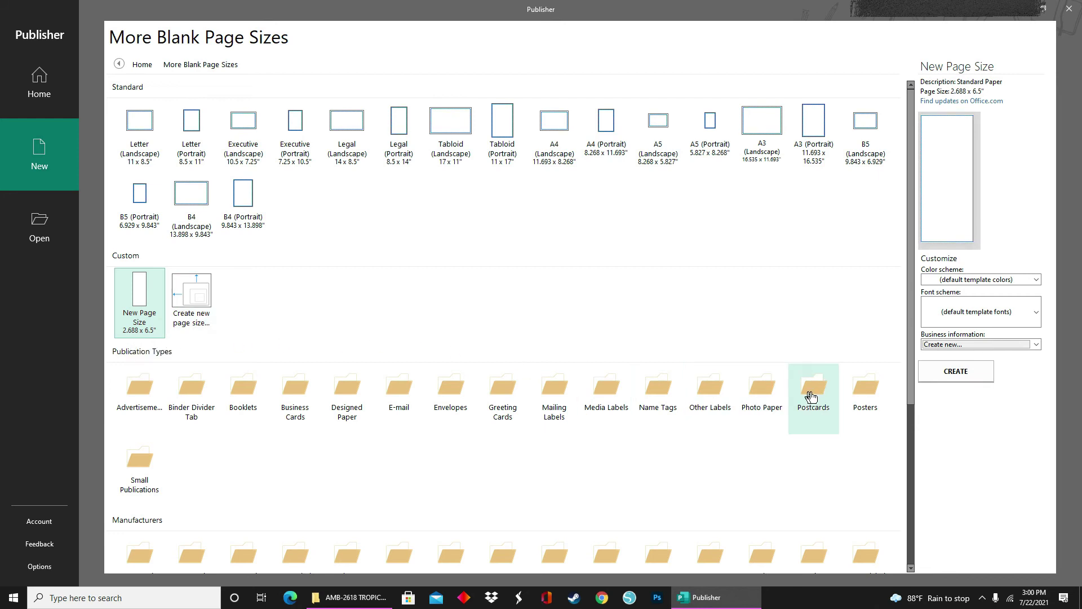
click(959, 370)
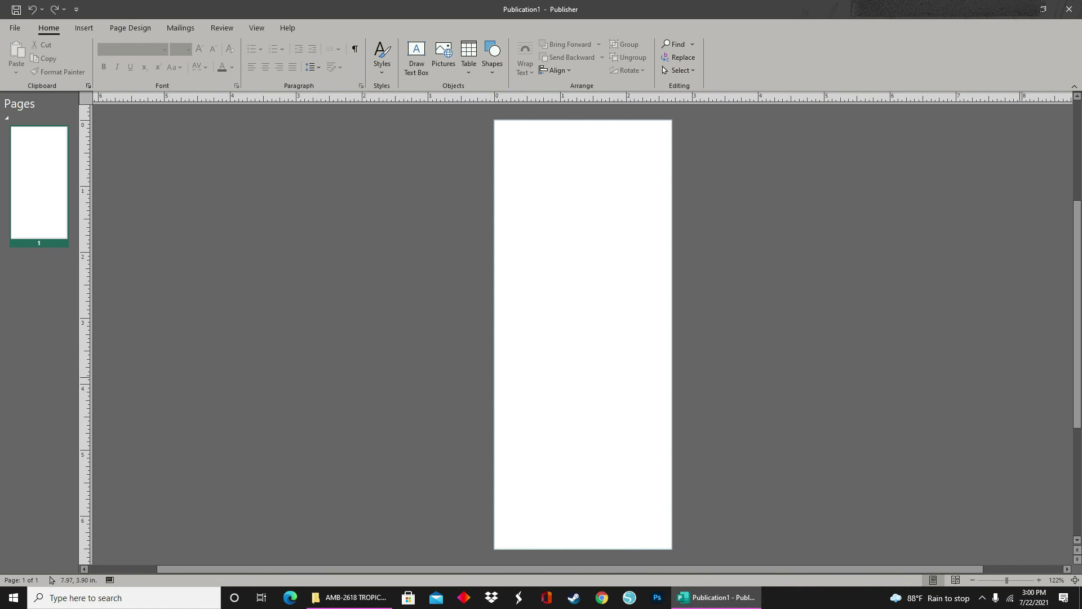
key(alt+Tab)
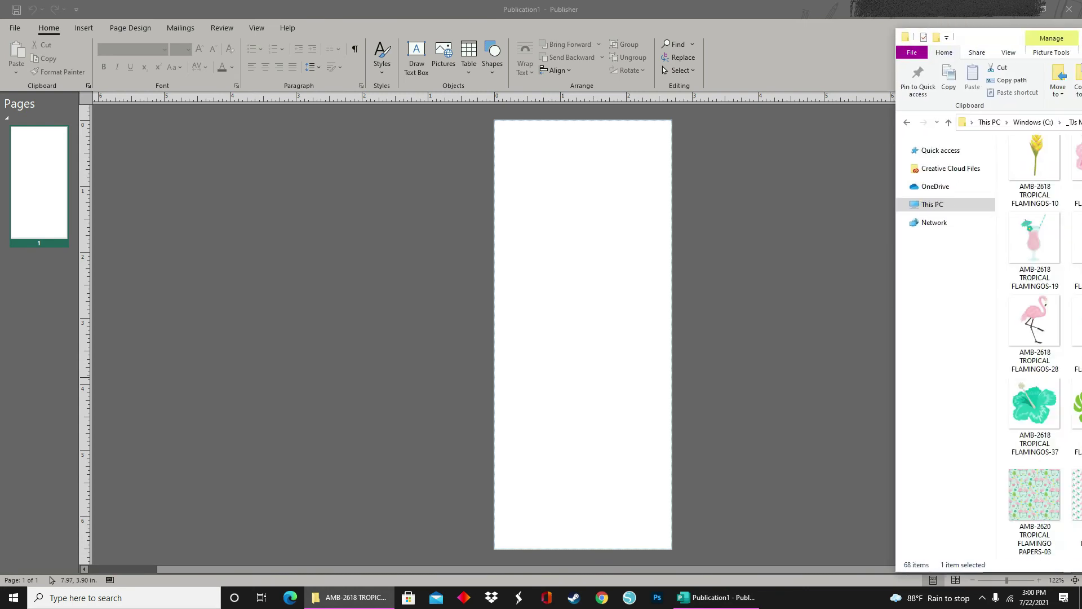
drag(1081, 40, 665, 39)
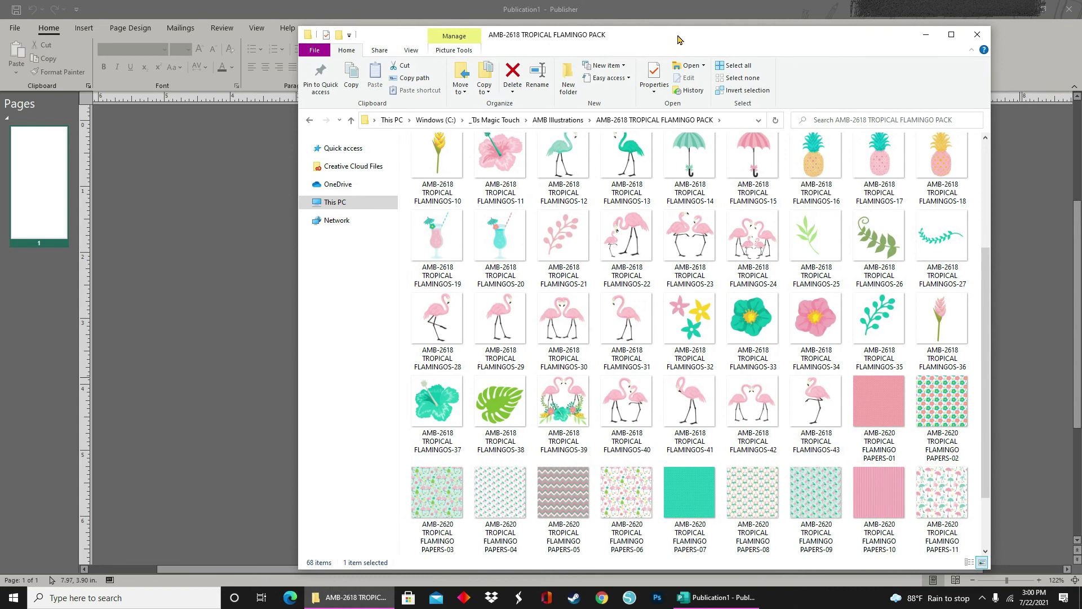
scroll(701, 265, down, 2)
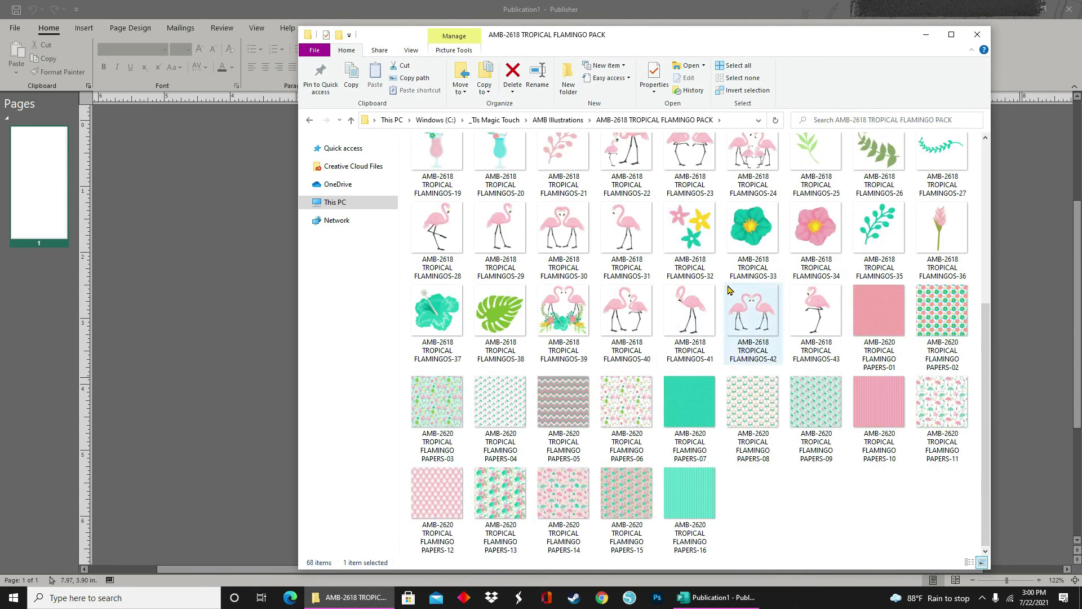
scroll(701, 271, up, 4)
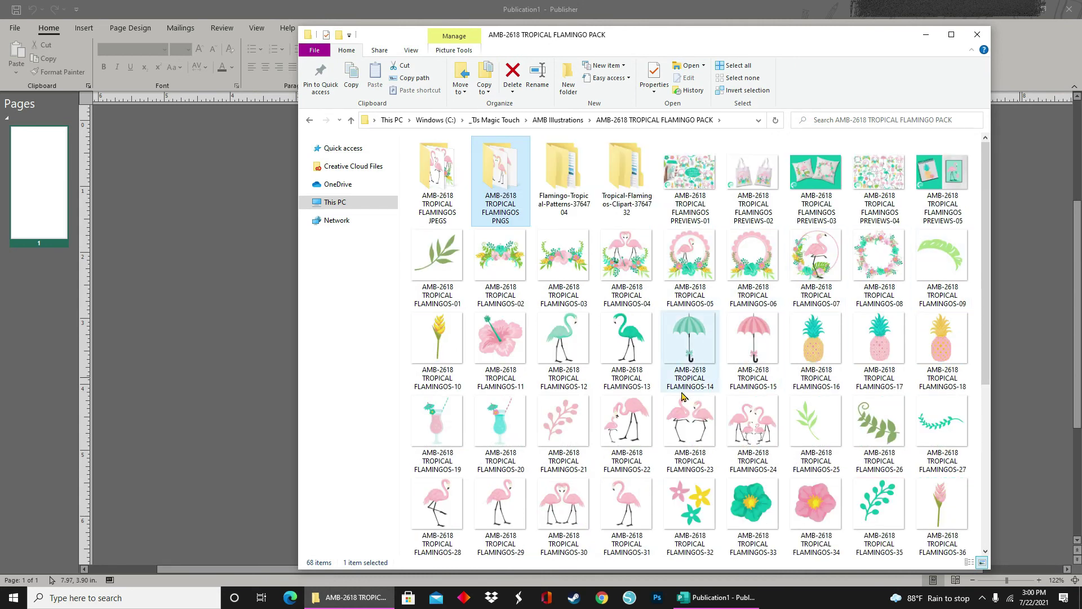
scroll(702, 344, down, 5)
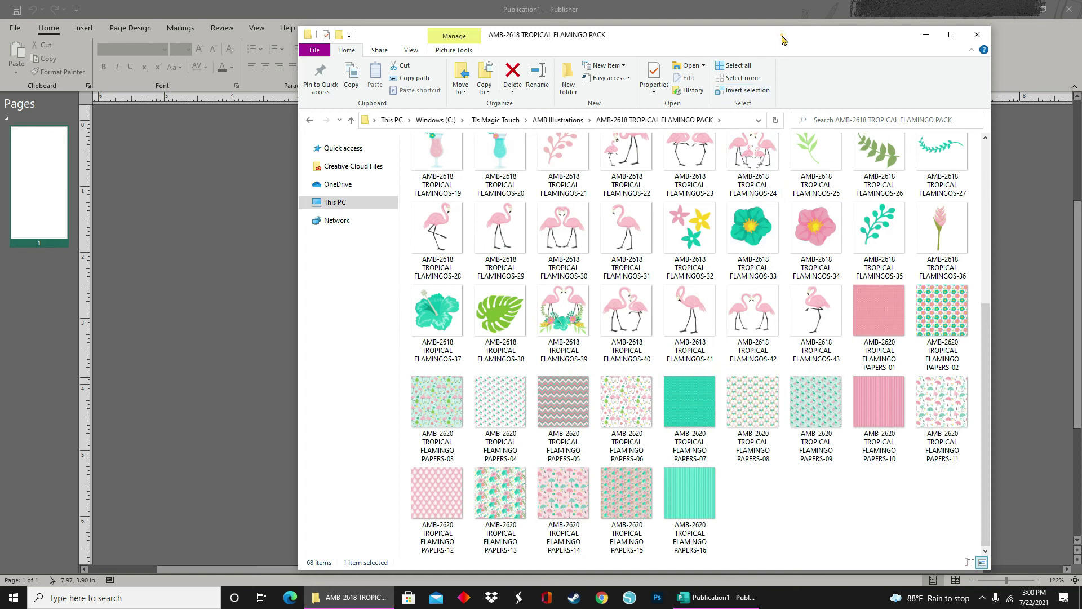
drag(782, 36, 1081, 108)
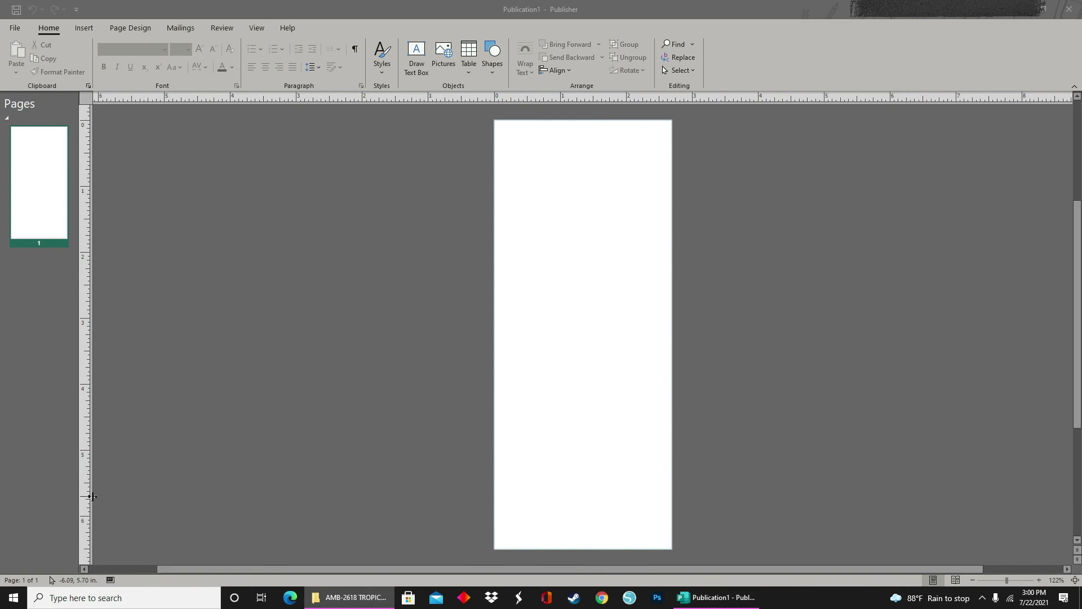
Step: Add vertical guides at the left and right edges, and horizontal guides at top, middle and bottom
drag(85, 497, 240, 517)
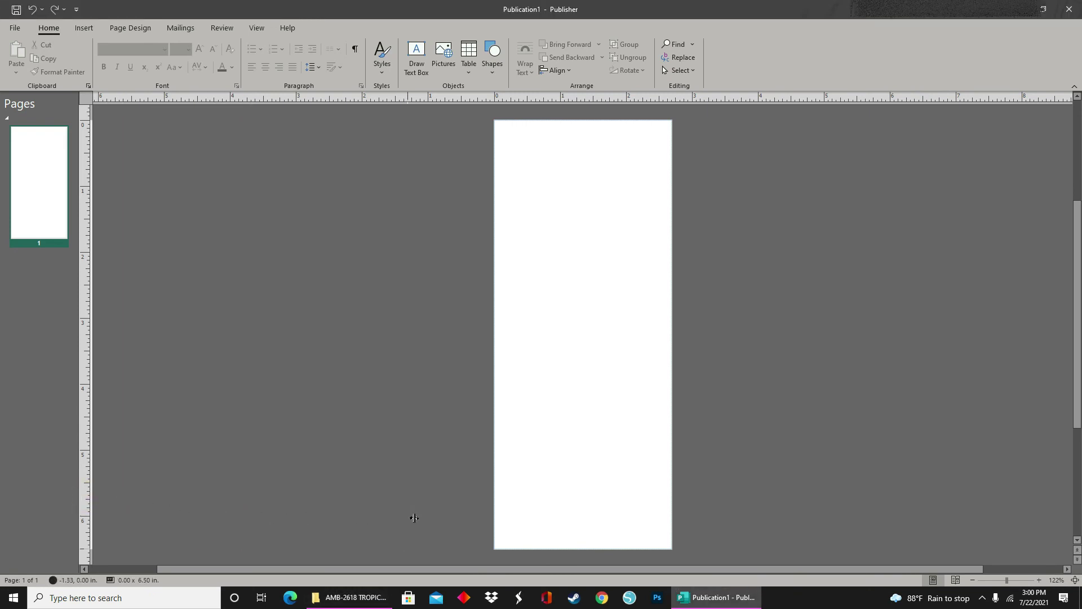
drag(488, 517, 660, 516)
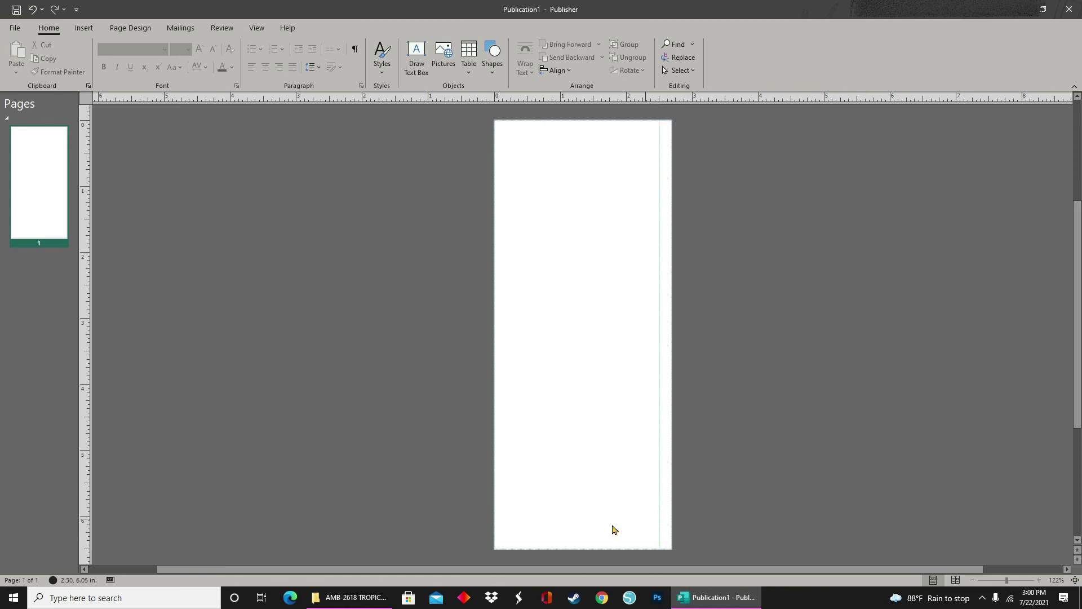
drag(426, 525, 509, 505)
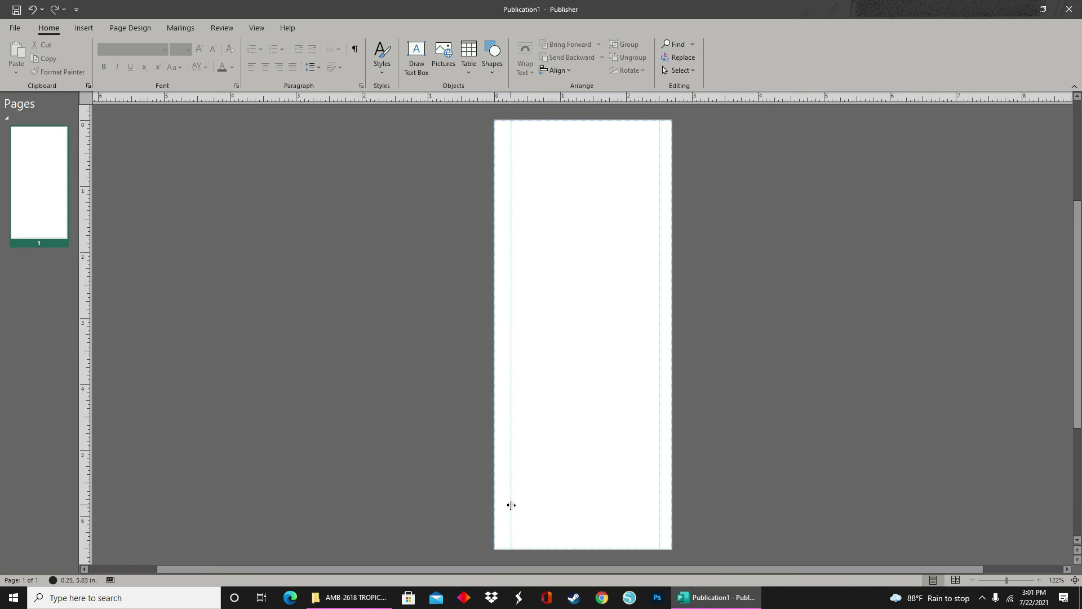
drag(591, 97, 581, 515)
drag(540, 97, 515, 342)
drag(562, 97, 572, 326)
drag(562, 101, 546, 154)
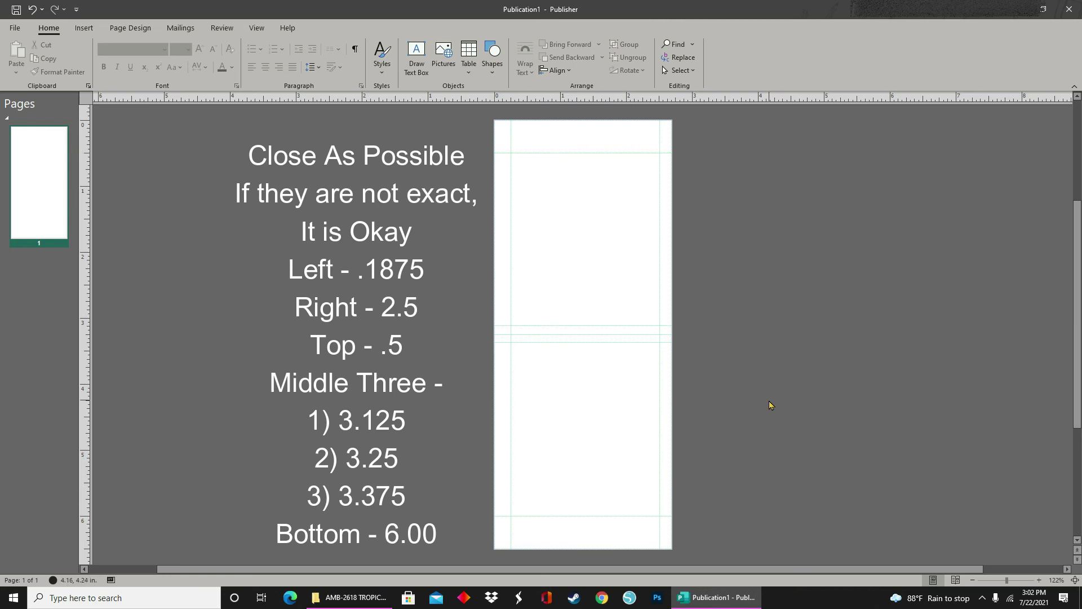
Step: Fill the page background with the AMB-2620 TROPICAL FLAMINGO PAPERS-01 picture
click(79, 28)
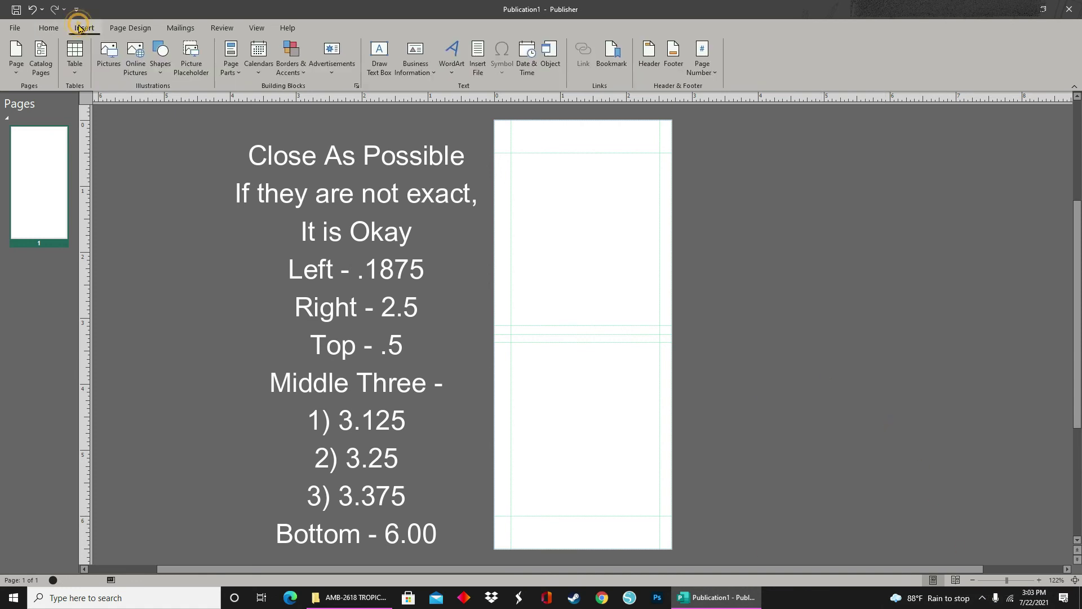
click(117, 30)
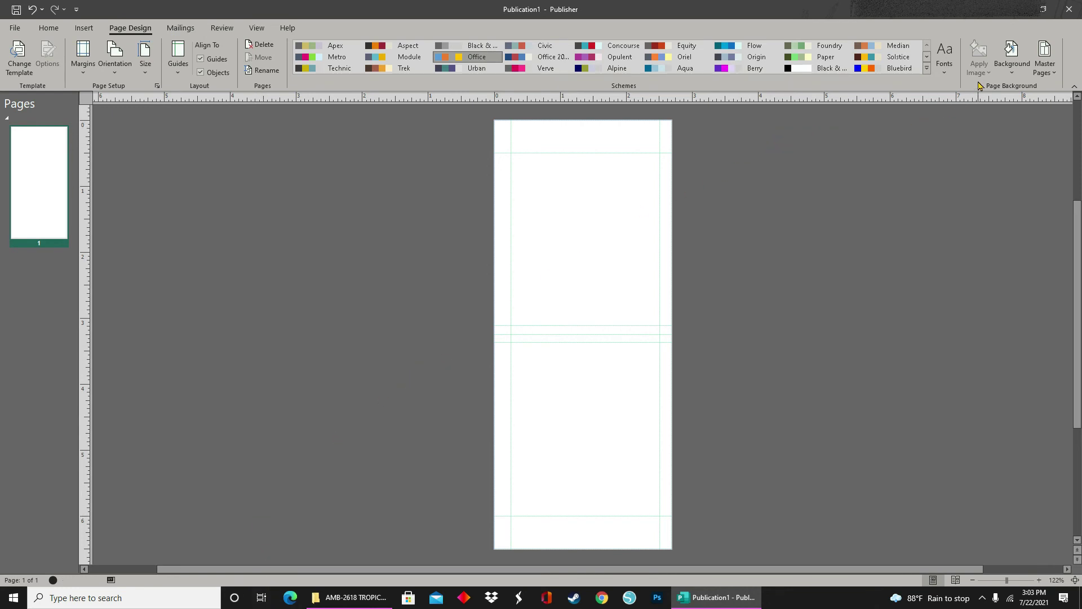
click(999, 68)
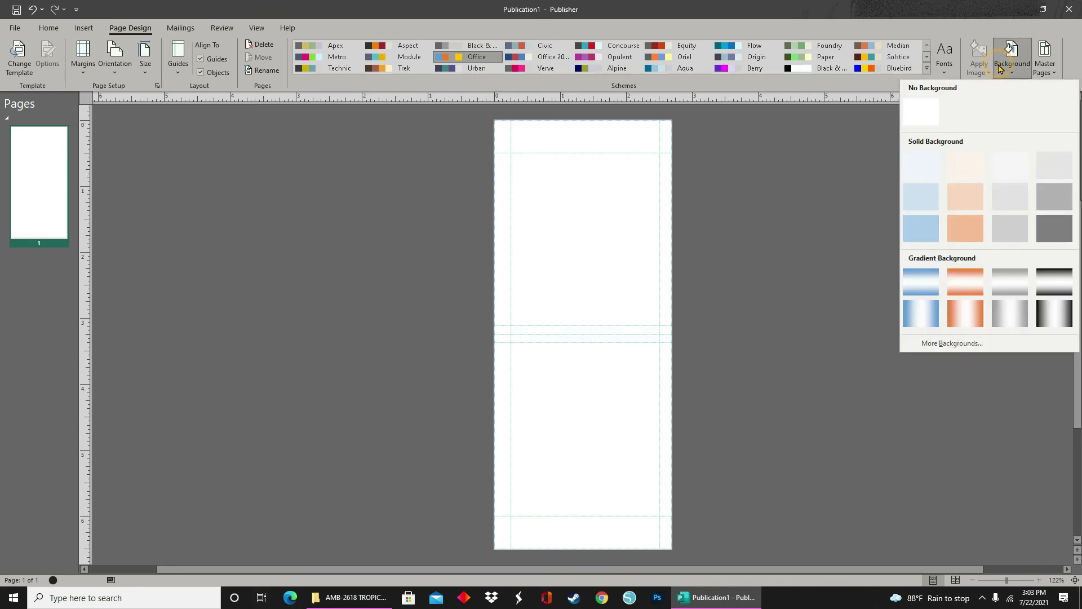
click(929, 344)
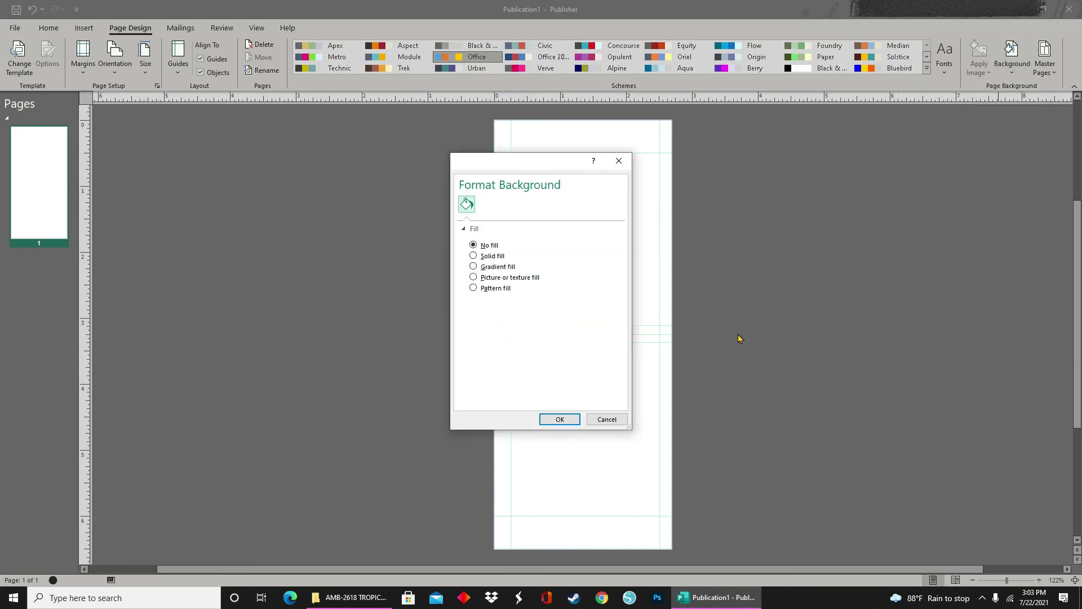
click(531, 278)
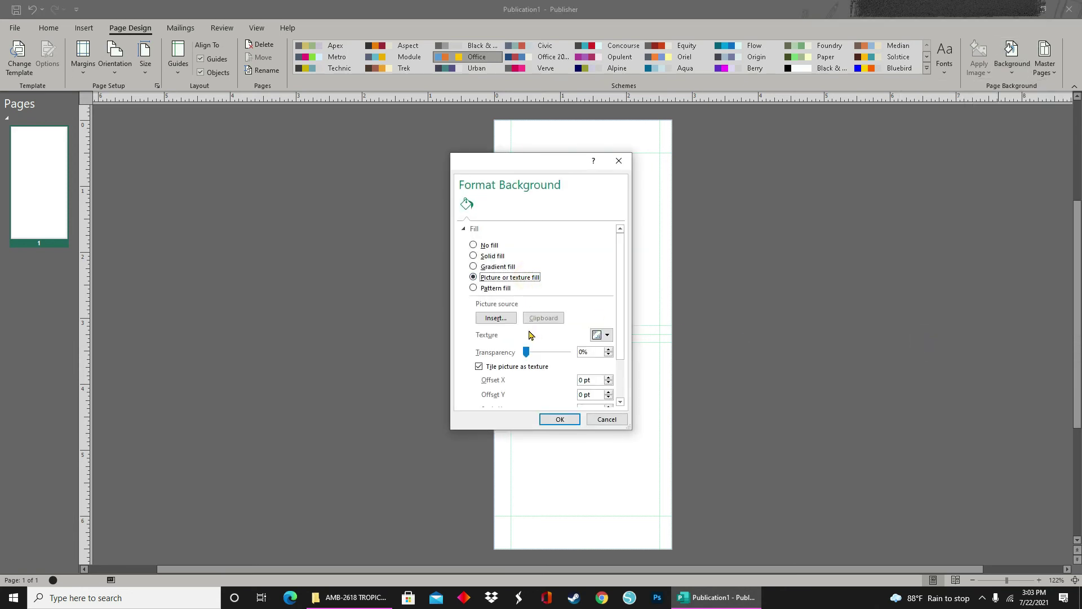
click(496, 318)
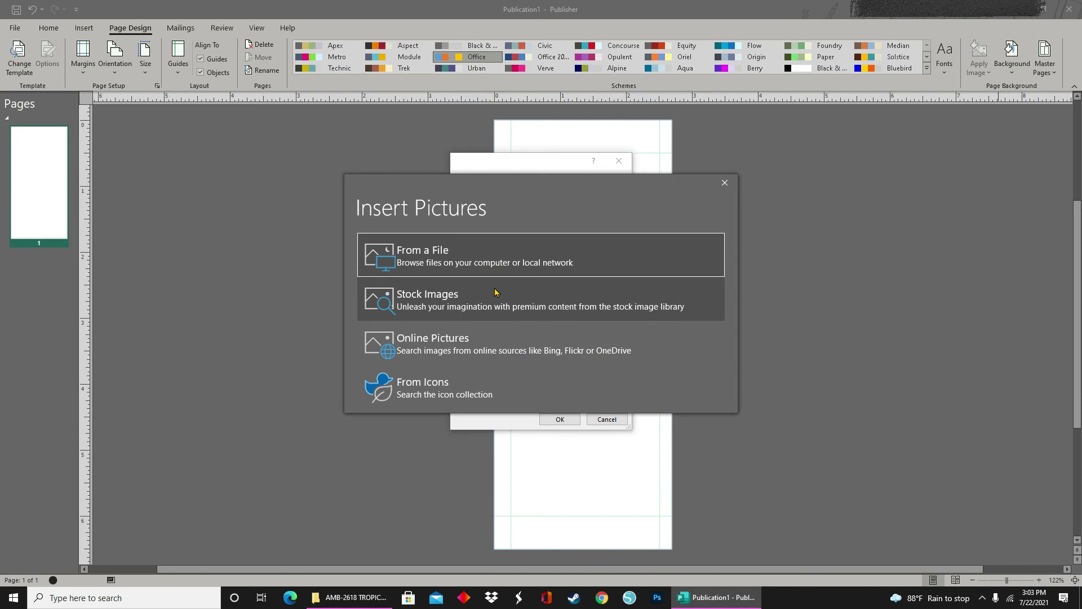
click(490, 263)
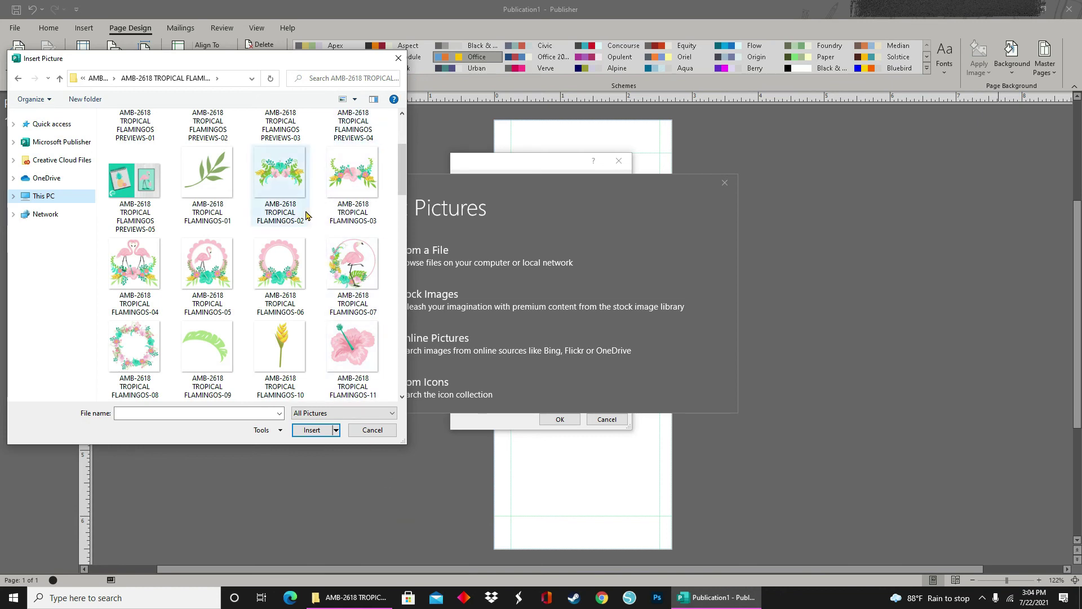
scroll(301, 313, down, 3)
scroll(302, 313, down, 10)
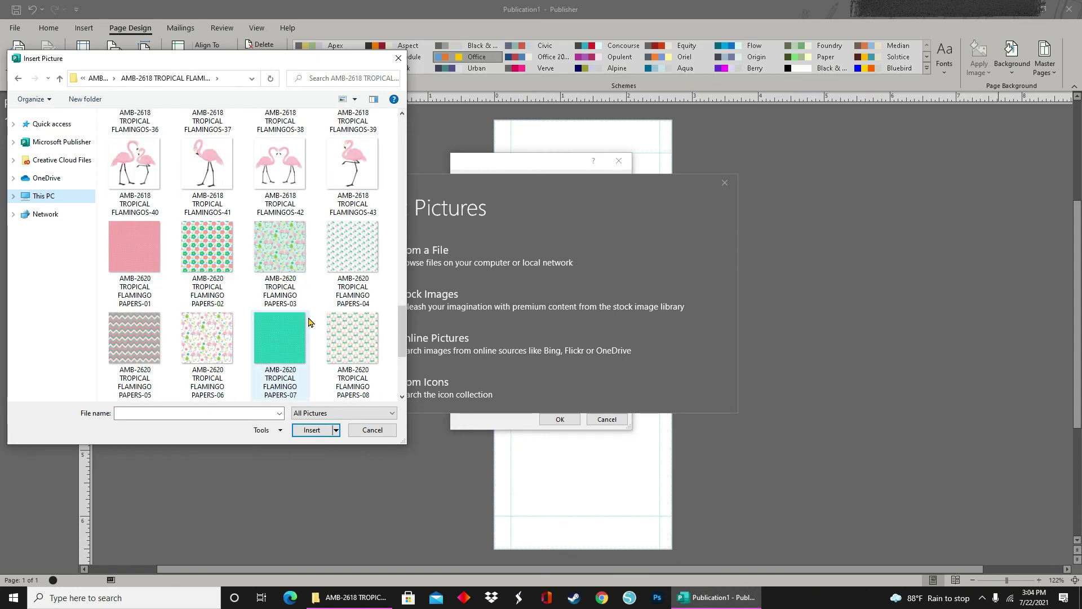
click(147, 265)
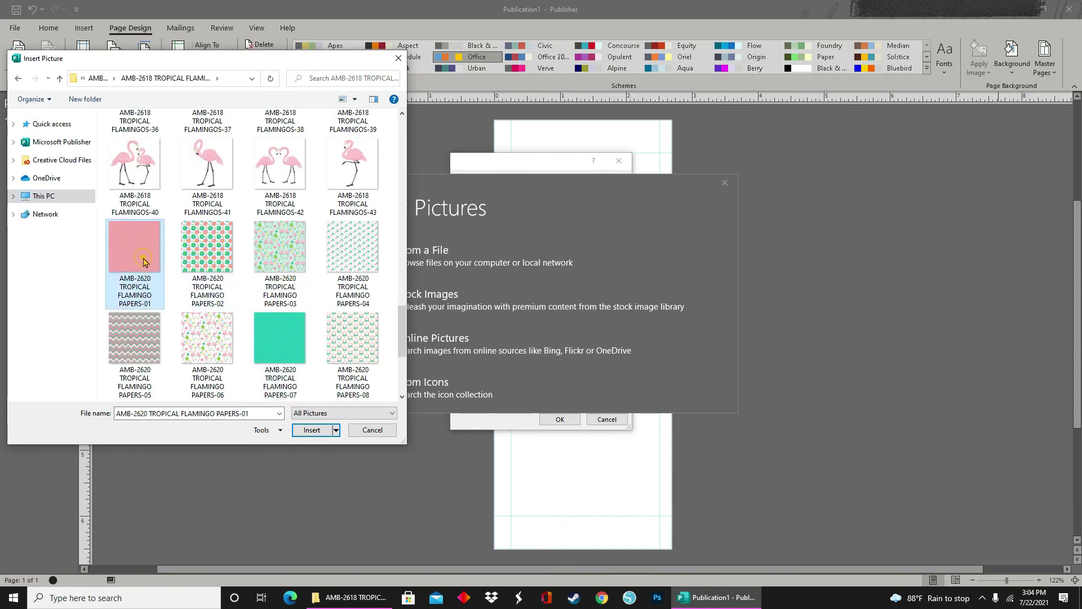
click(312, 431)
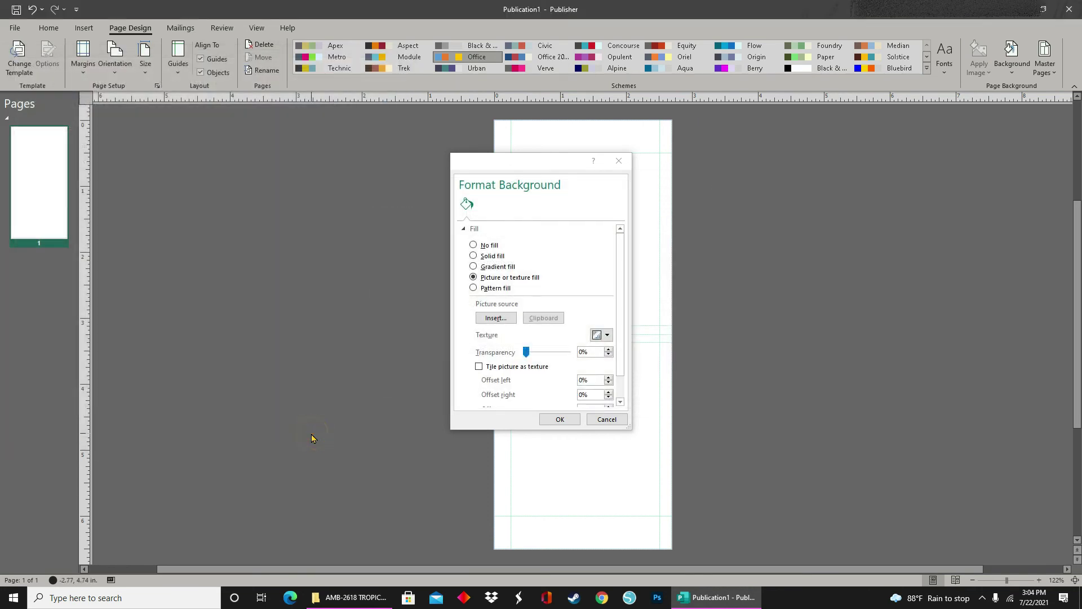
click(560, 420)
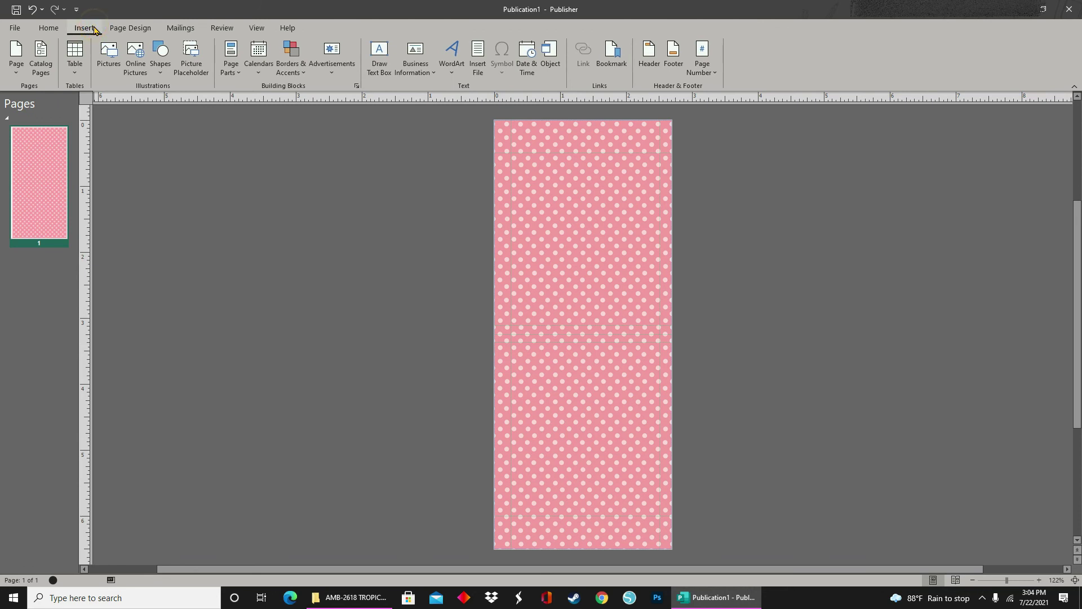
Step: In Insert Picture, select FLAMINGOS-06, FLAMINGOS-02 and FLAMINGOS-03
click(108, 55)
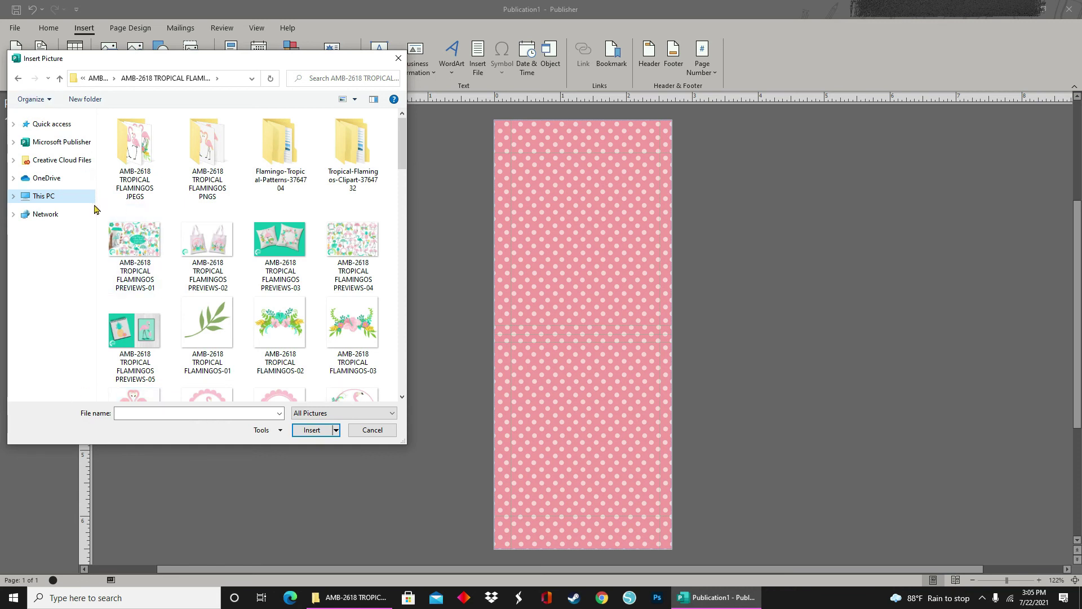
scroll(427, 269, down, 1)
scroll(284, 209, down, 5)
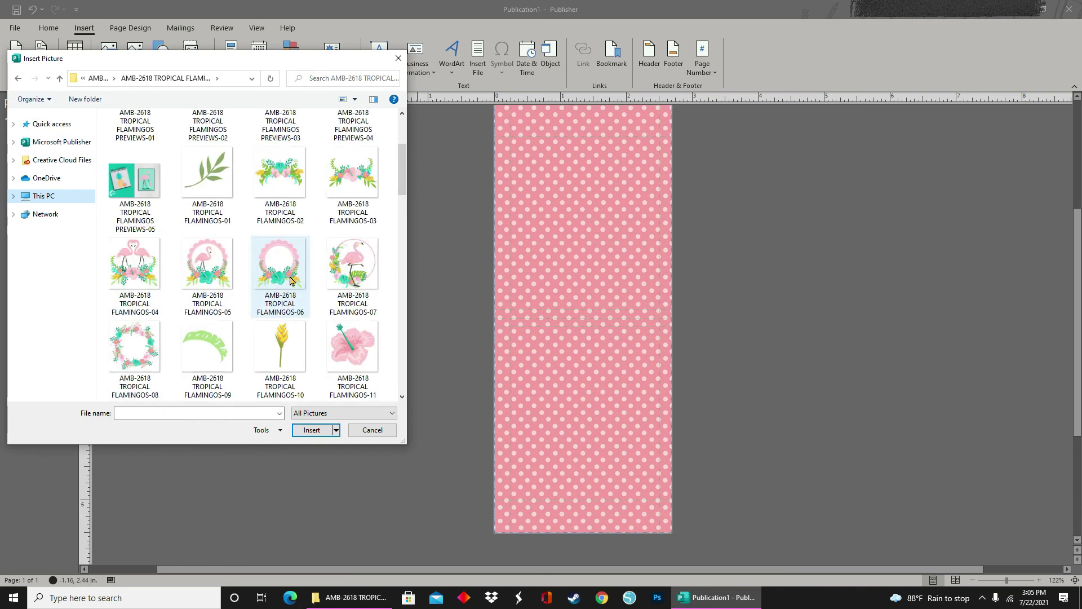
scroll(285, 202, up, 2)
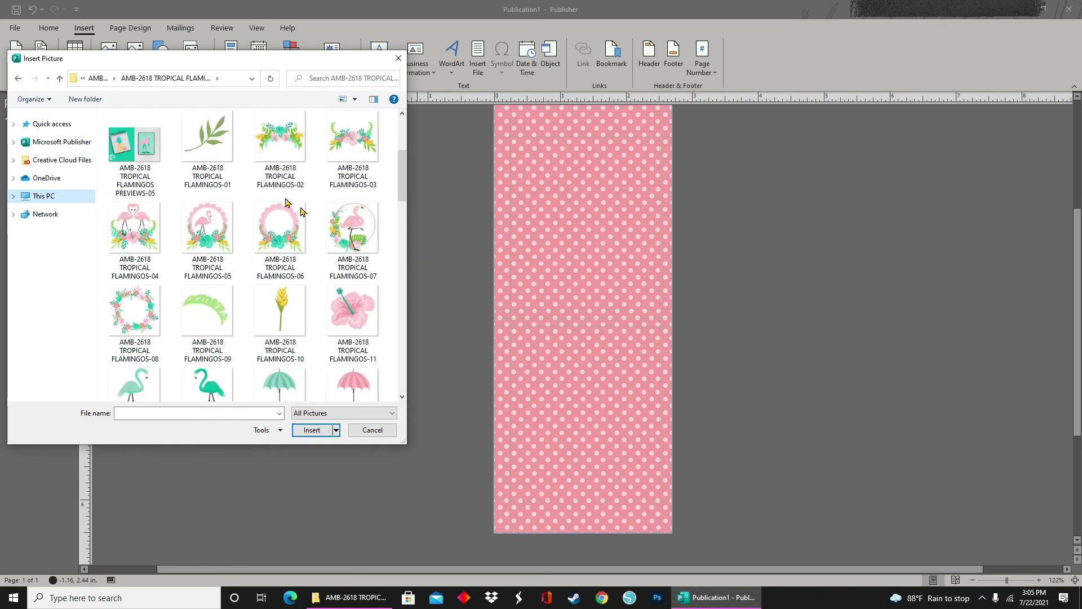
click(254, 232)
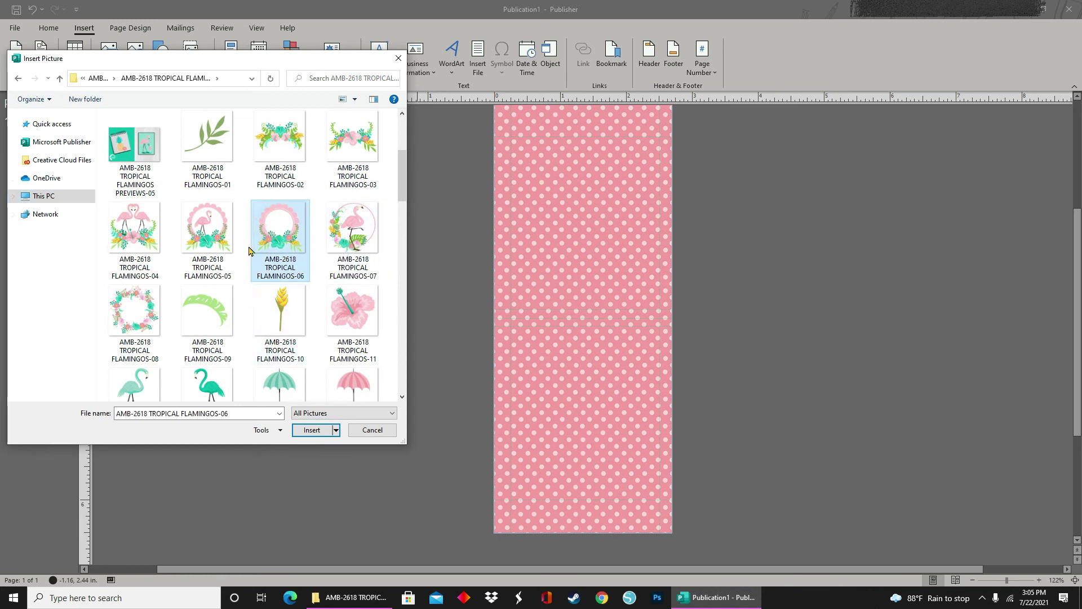
ctrl+click(282, 146)
ctrl+click(346, 142)
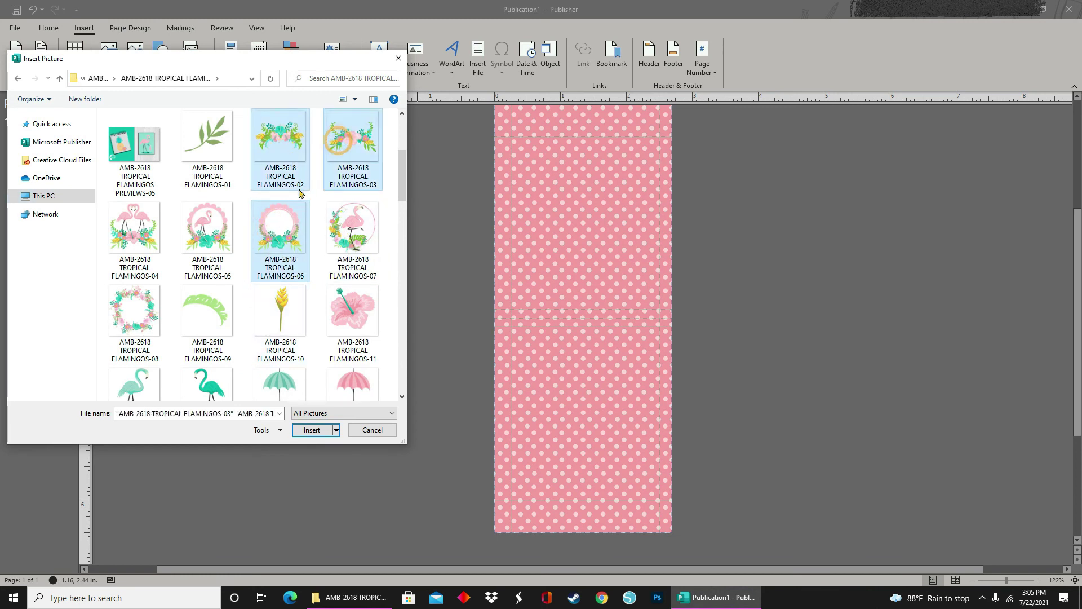
Step: Add FLAMINGOS-12, 13, 30 and 32 to the selection and insert all seven pictures
scroll(246, 257, down, 2)
ctrl+click(161, 265)
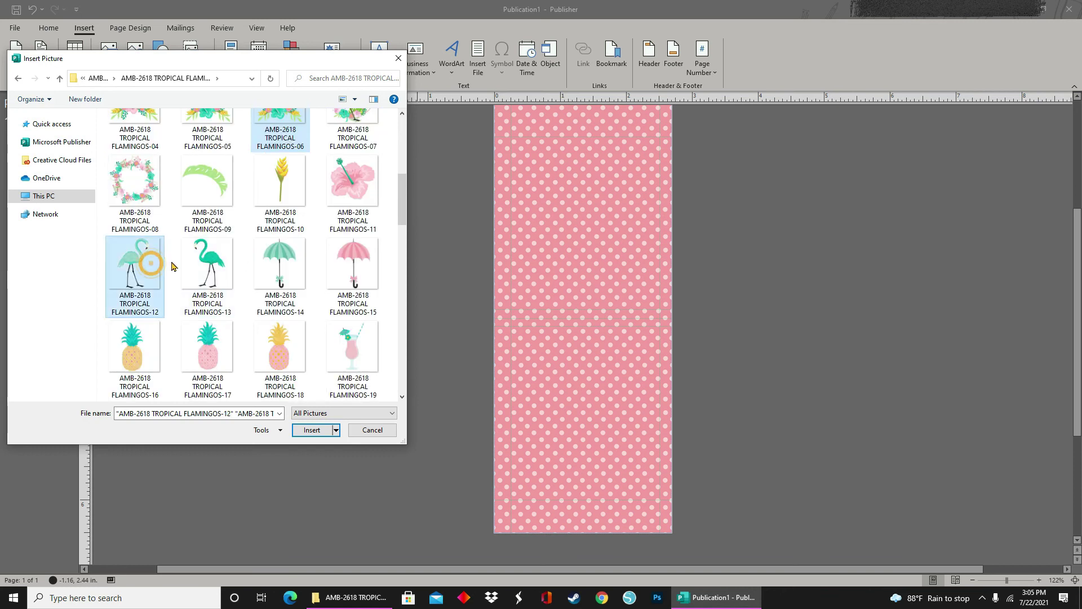
ctrl+click(208, 267)
scroll(237, 270, down, 3)
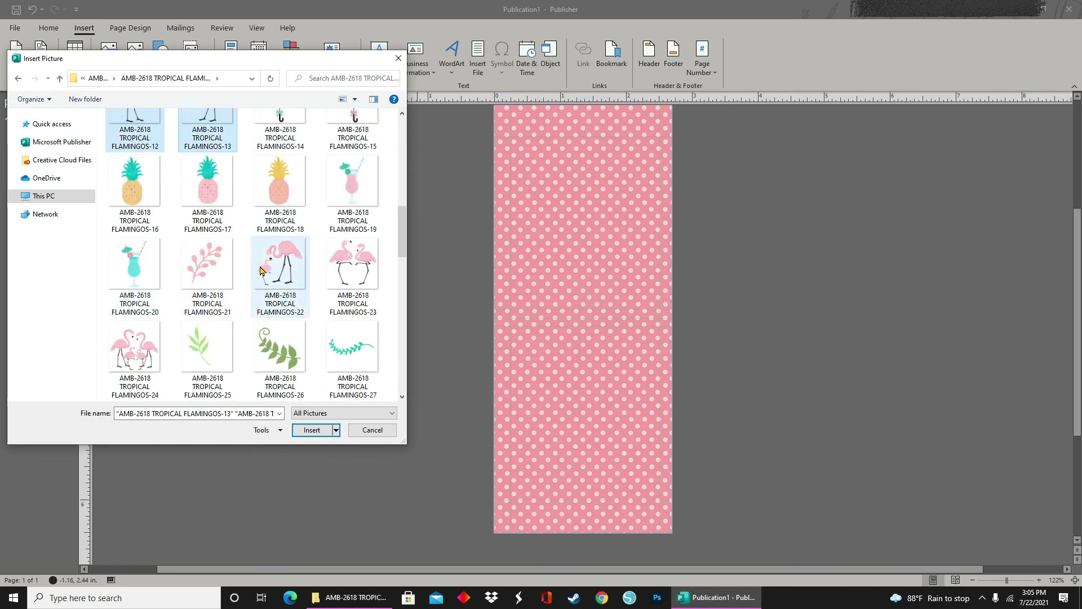
scroll(290, 289, down, 3)
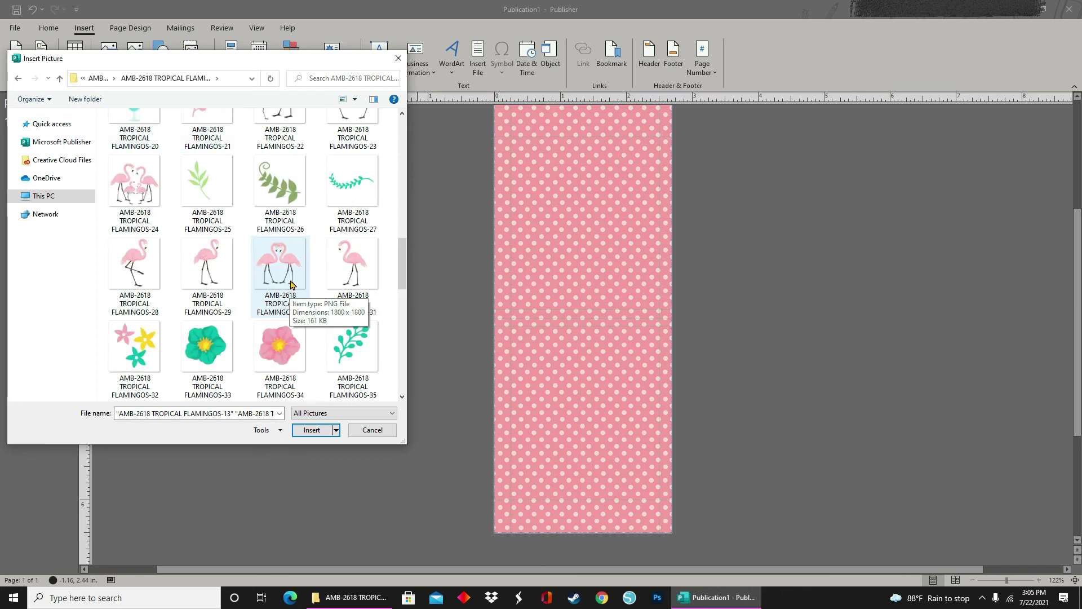
ctrl+click(279, 277)
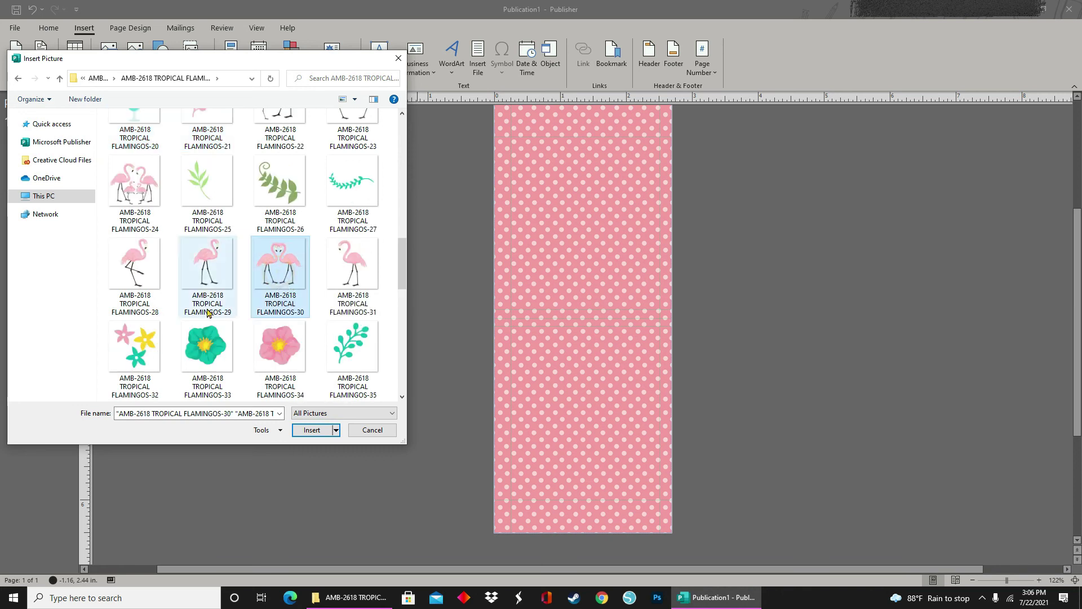
ctrl+click(139, 347)
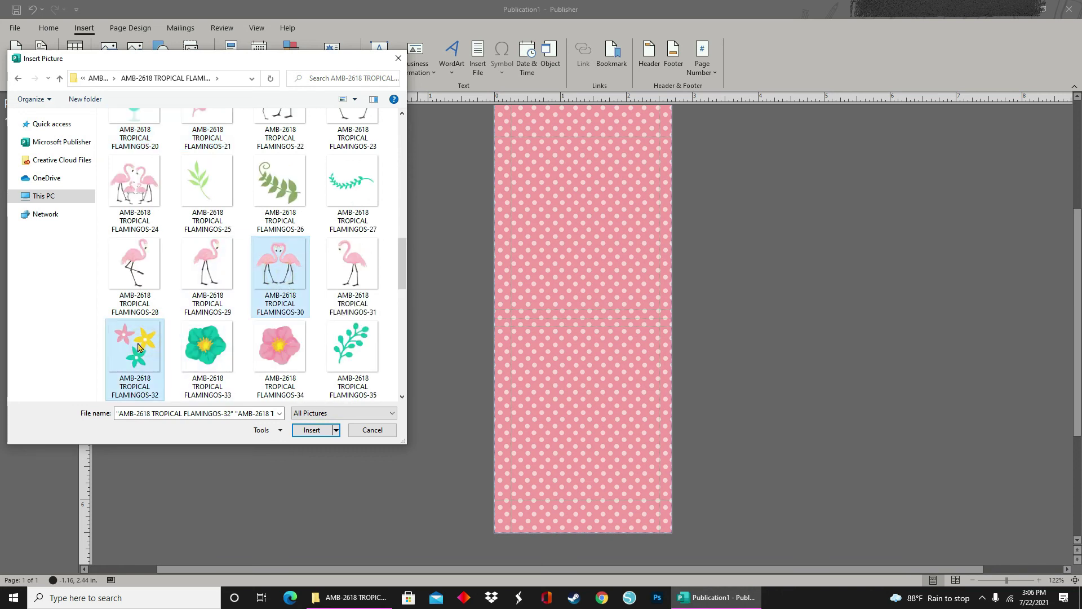
scroll(291, 333, down, 6)
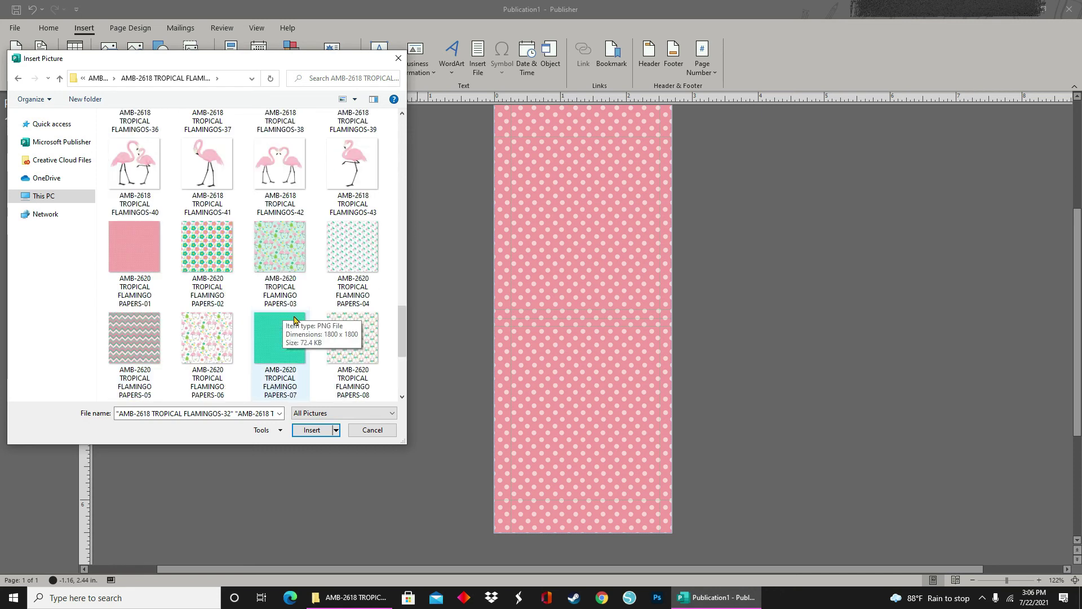
scroll(280, 338, down, 3)
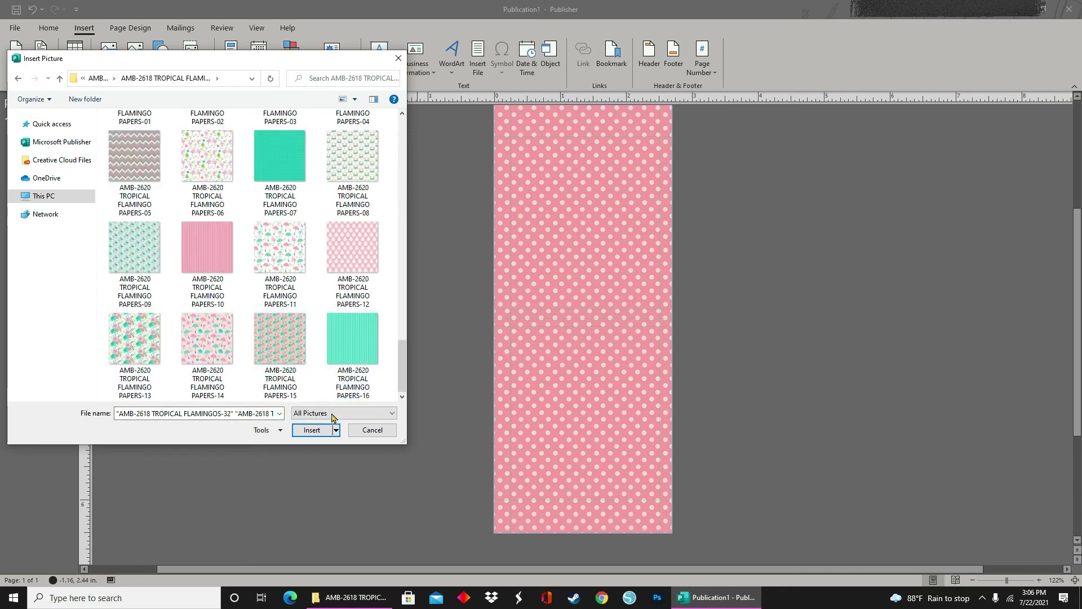
click(303, 436)
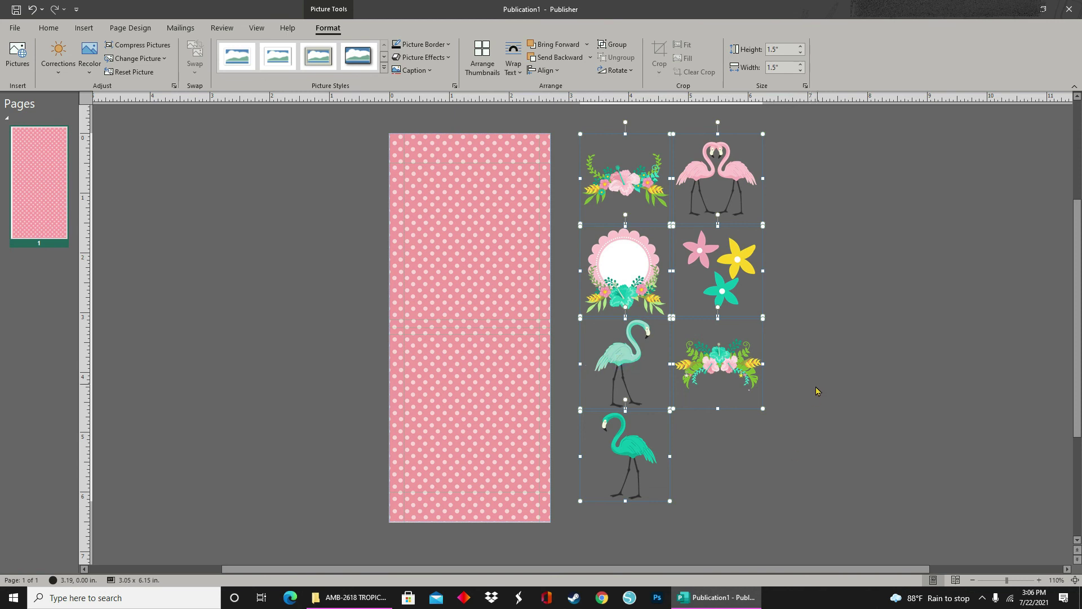
Step: Duplicate the scalloped circle frame onto the left pasteboard and open Format Picture for the copy
click(766, 480)
click(648, 276)
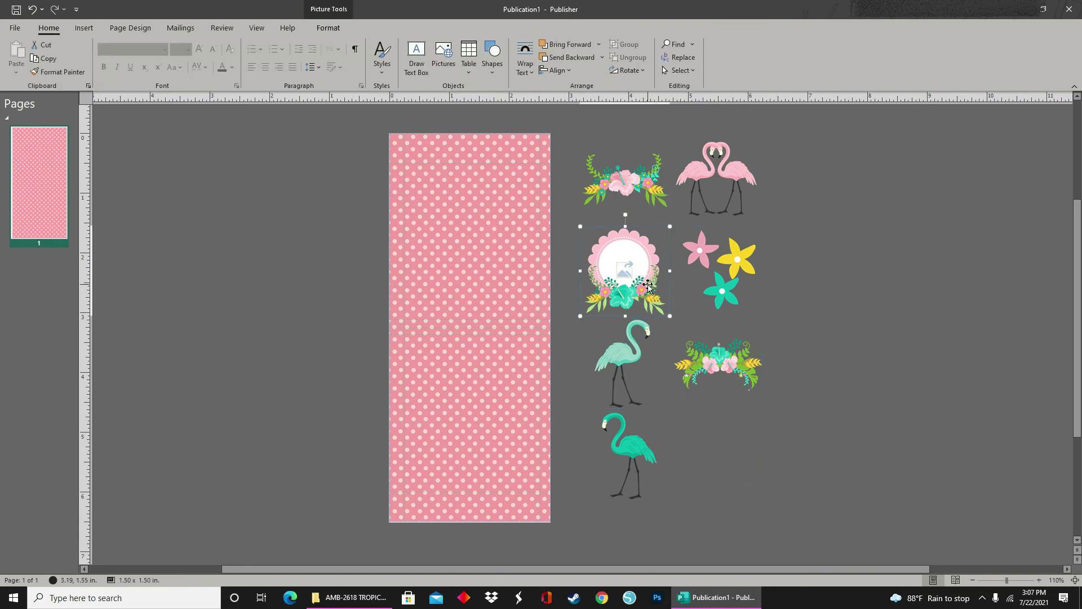
right_click(647, 291)
key(Escape)
right_click(286, 232)
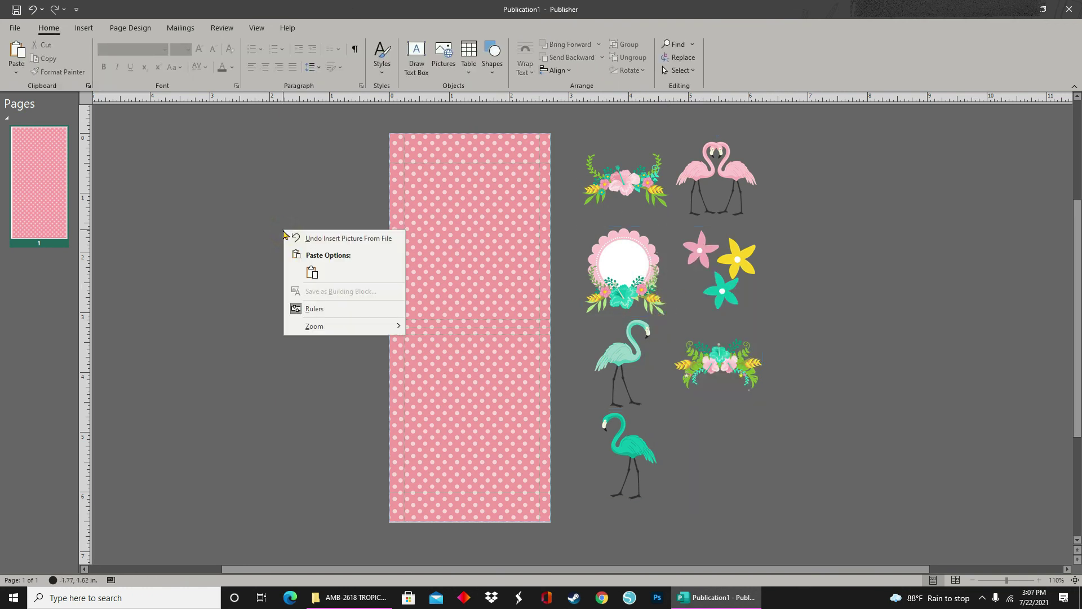
click(311, 272)
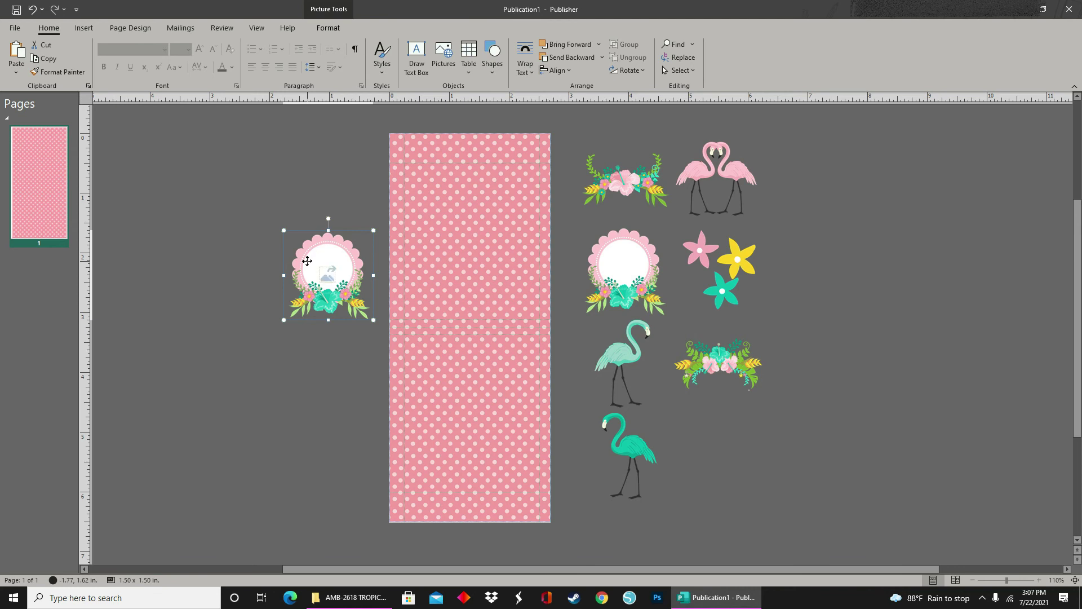
right_click(309, 265)
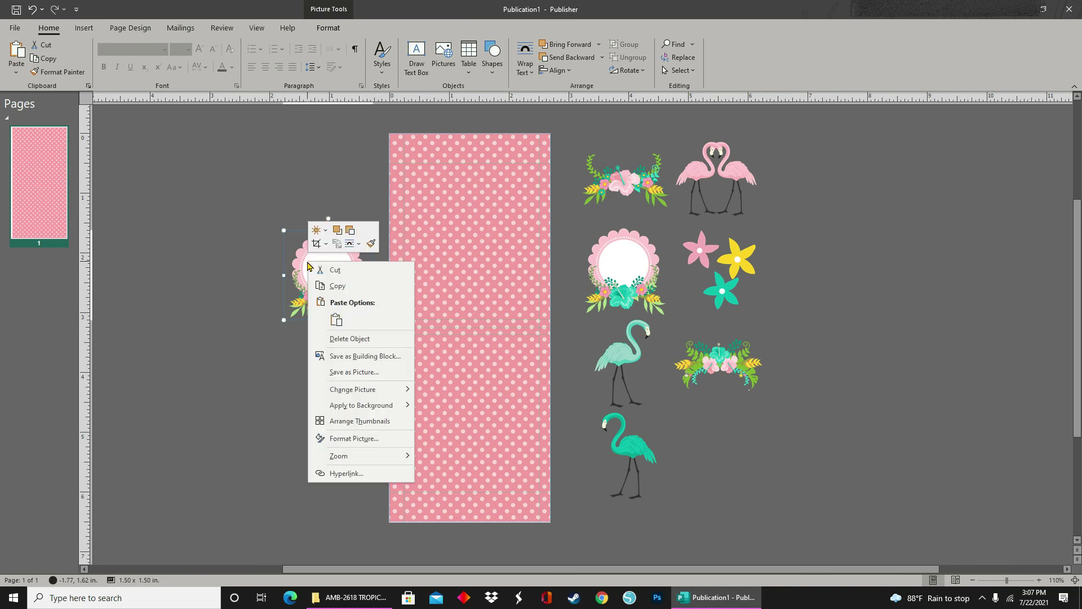
click(336, 440)
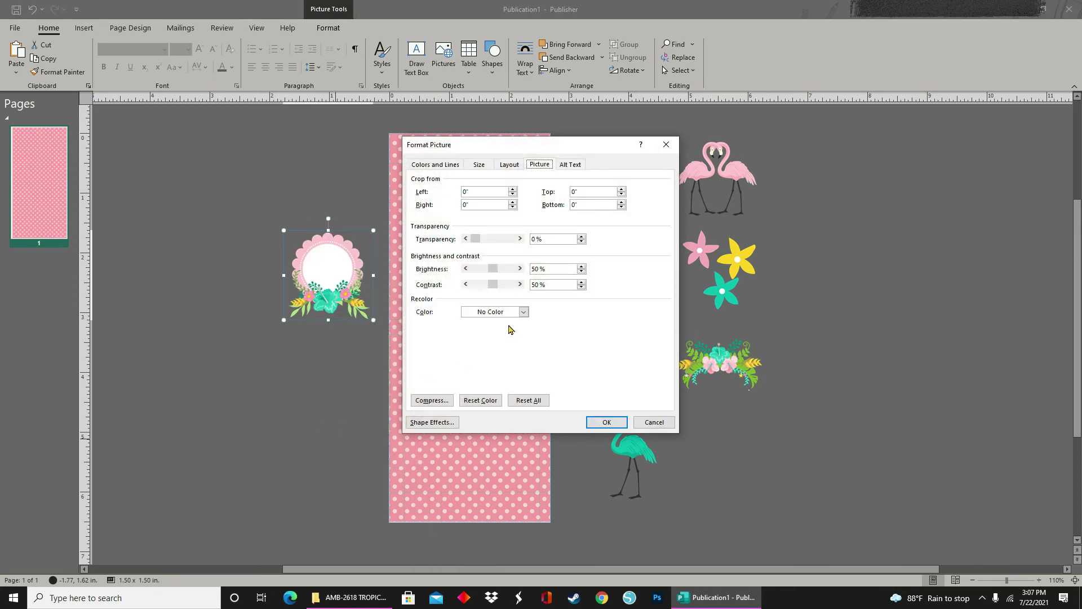
Step: Recolor the copy white, move it onto the pink page, and enlarge it to about 2 inches
click(523, 311)
click(536, 341)
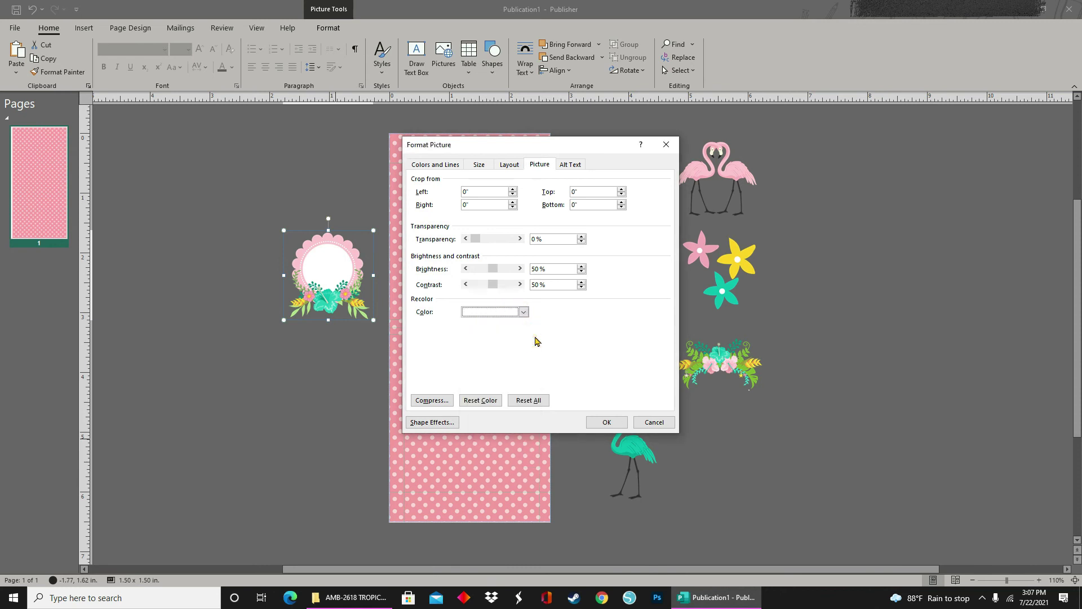
click(607, 422)
drag(327, 277, 457, 235)
drag(501, 279, 533, 309)
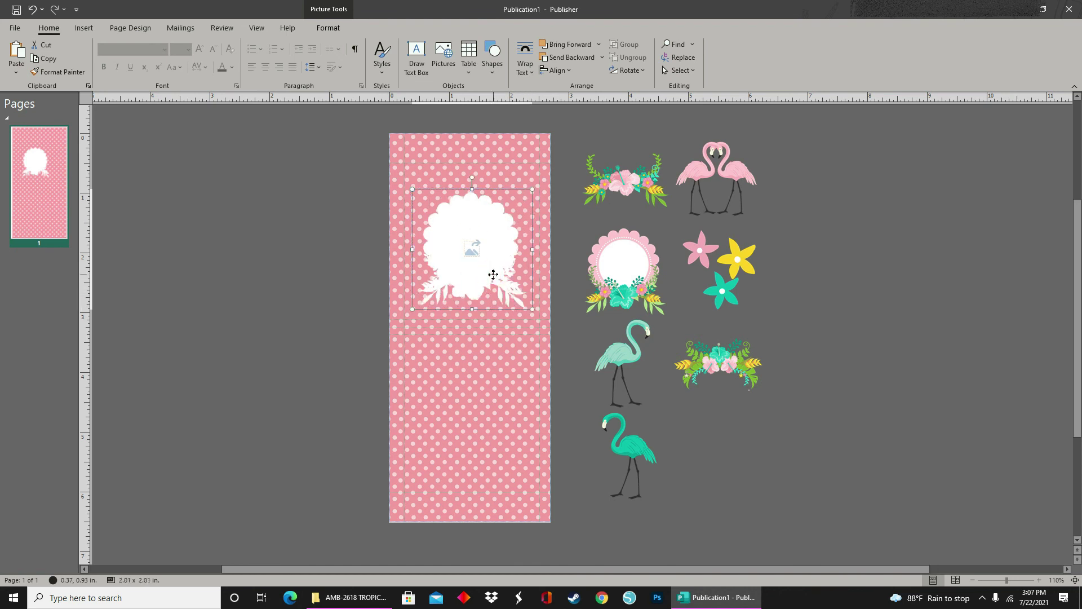
Step: Bring the coloured circle frame forward and move it onto the pink page
click(620, 287)
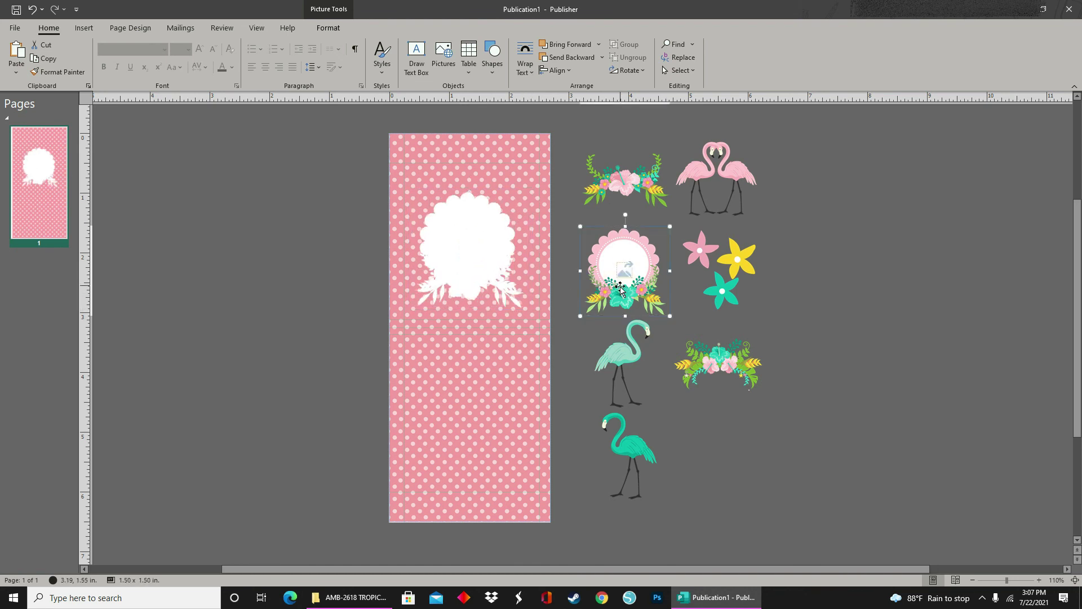
right_click(614, 300)
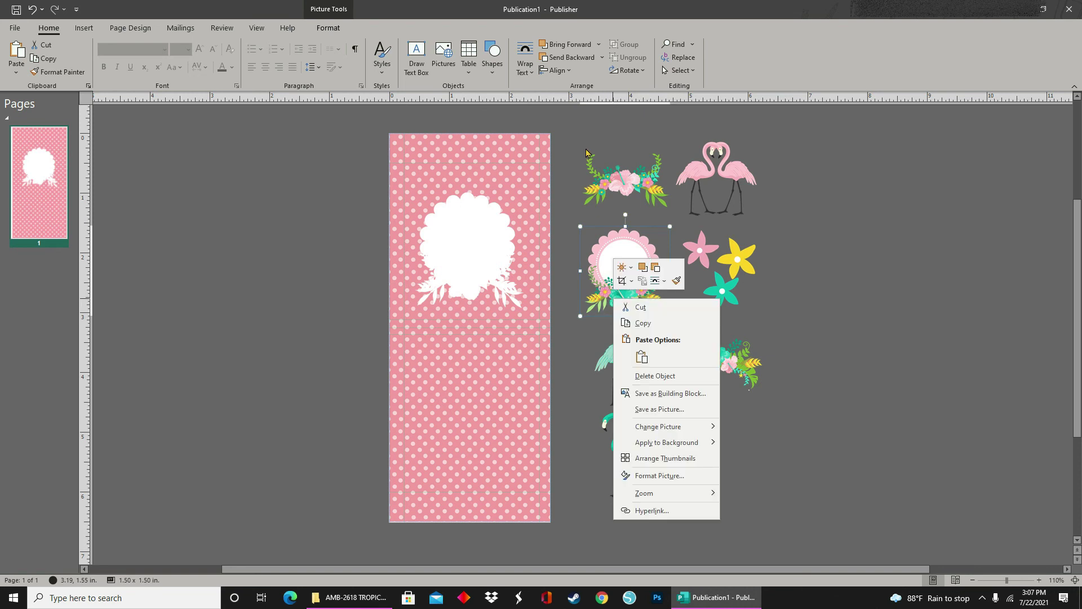
click(572, 44)
click(599, 50)
click(614, 56)
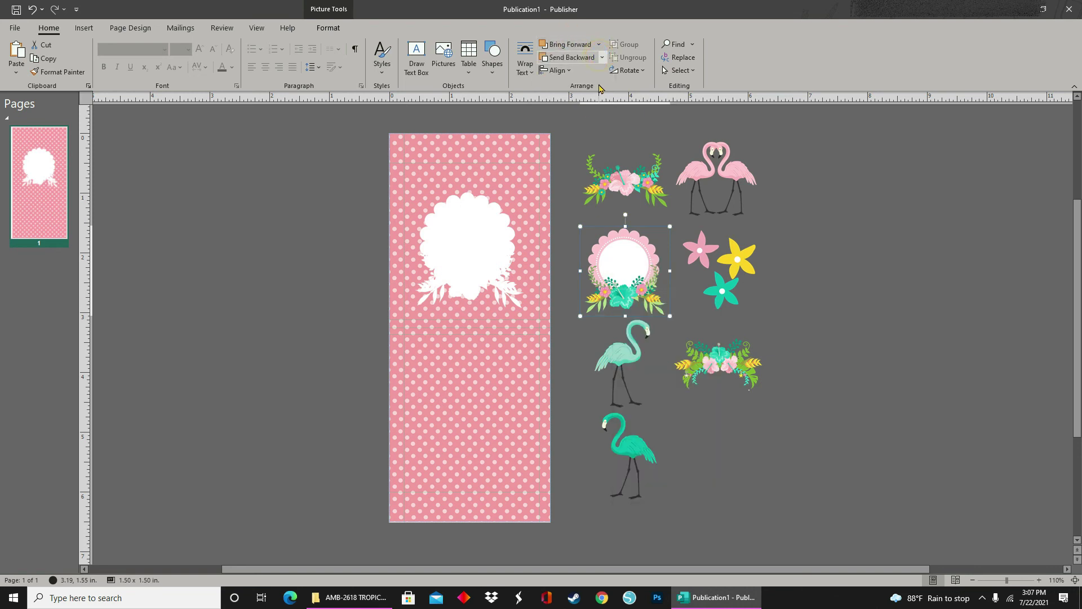
drag(587, 265, 439, 248)
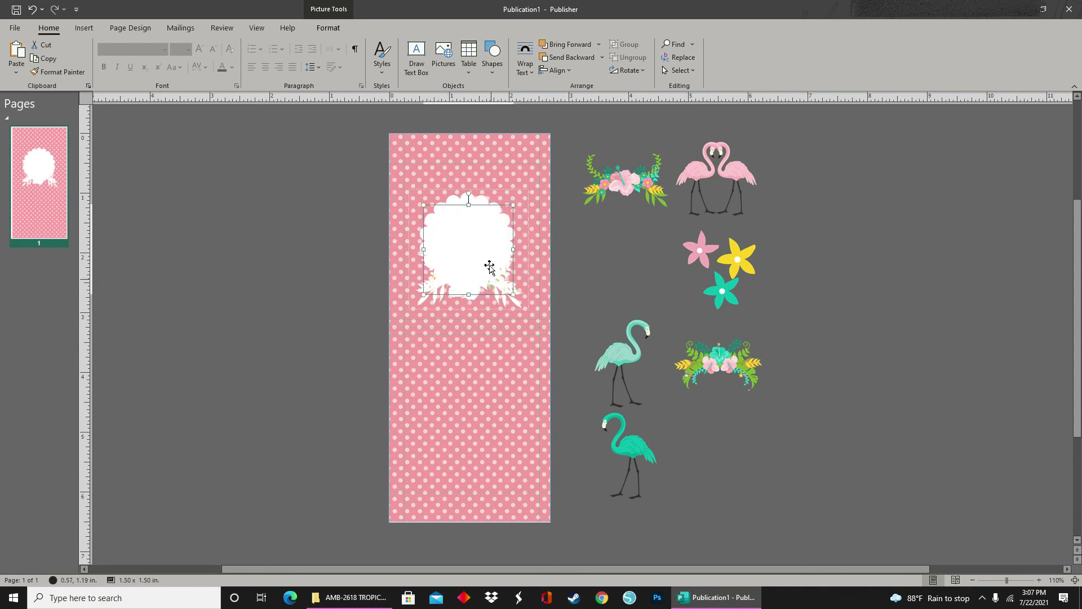
Step: Place the coloured frame in front of the white copy and align the copy behind it
right_click(475, 241)
click(461, 248)
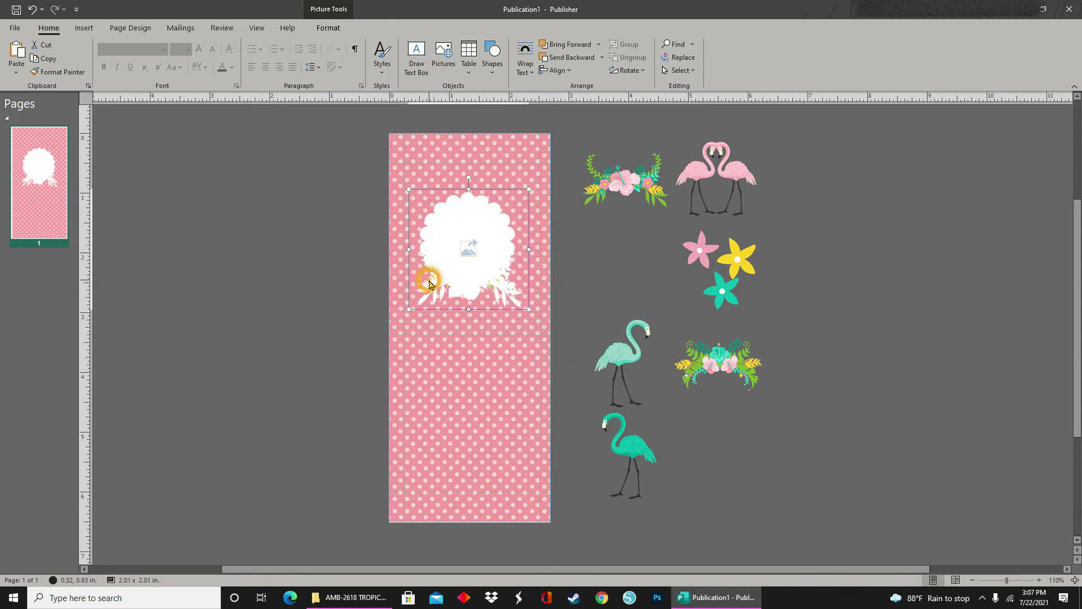
drag(471, 290, 475, 309)
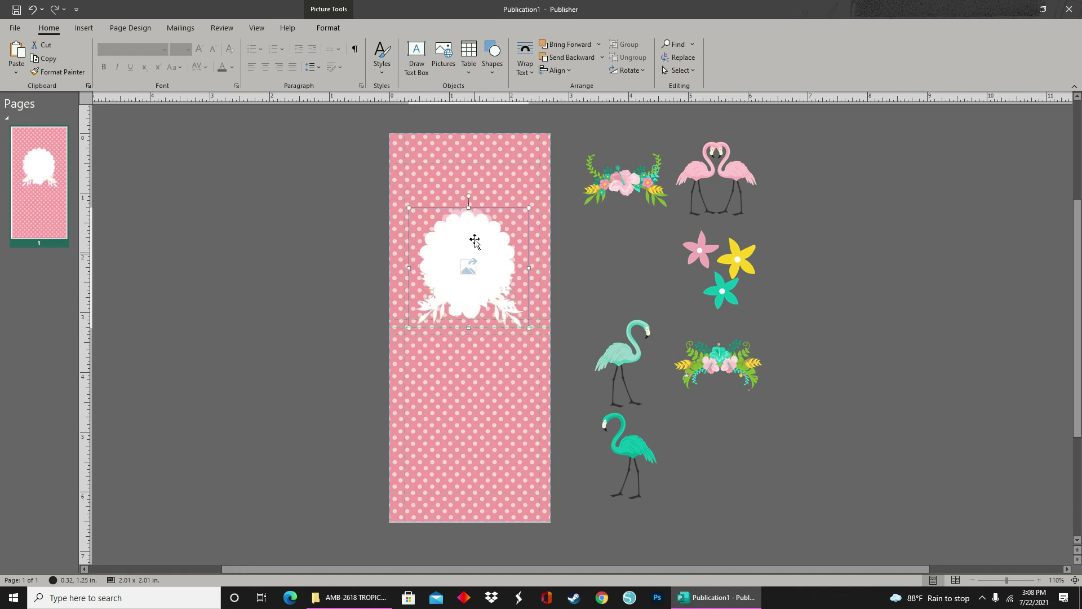
drag(475, 228, 473, 248)
click(473, 242)
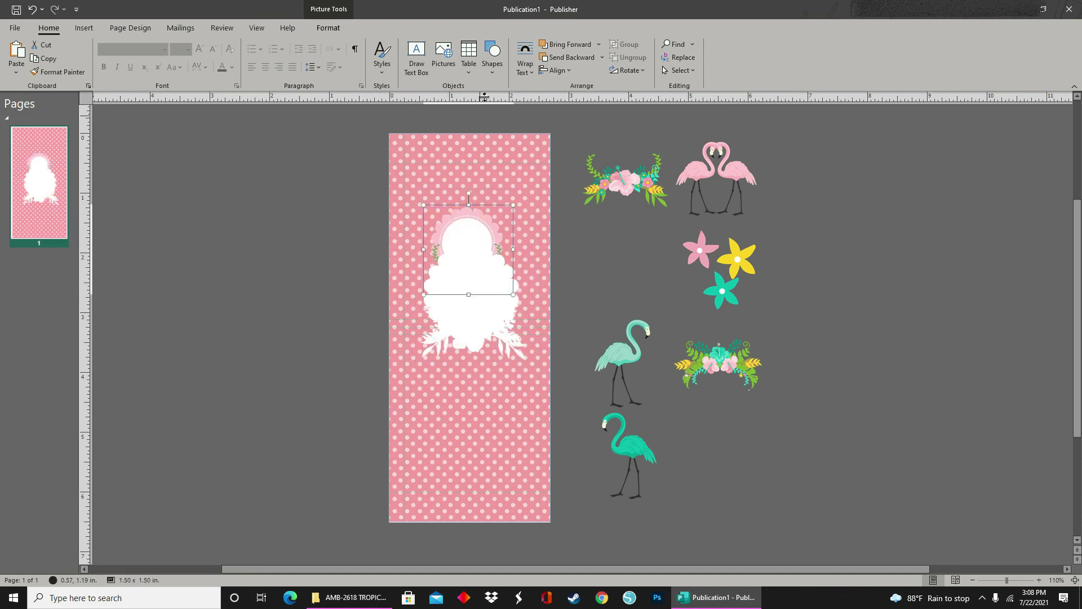
click(602, 57)
click(598, 73)
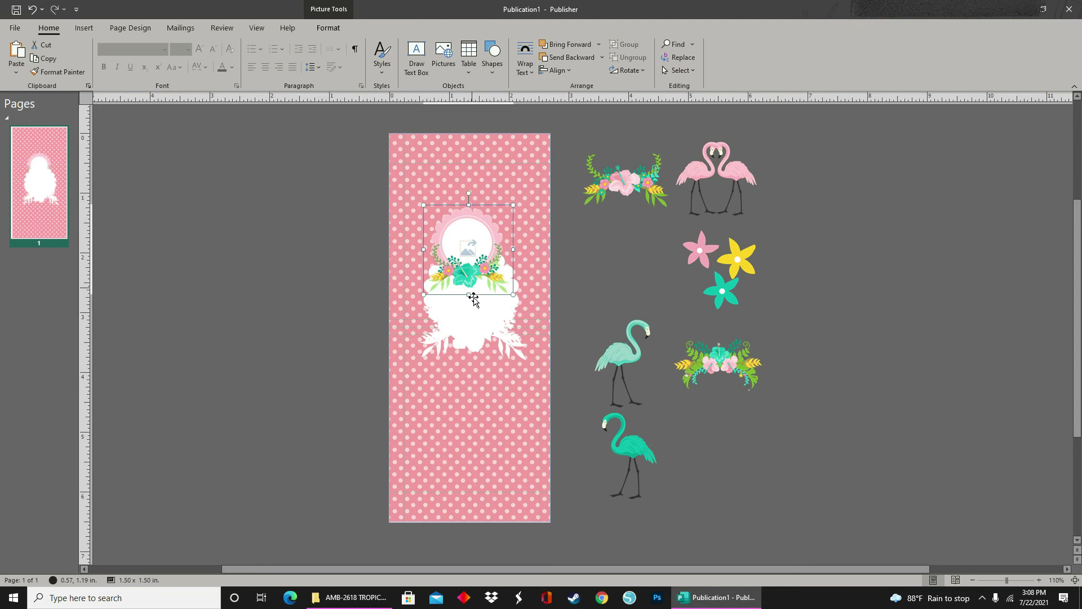
click(473, 332)
drag(473, 333, 473, 279)
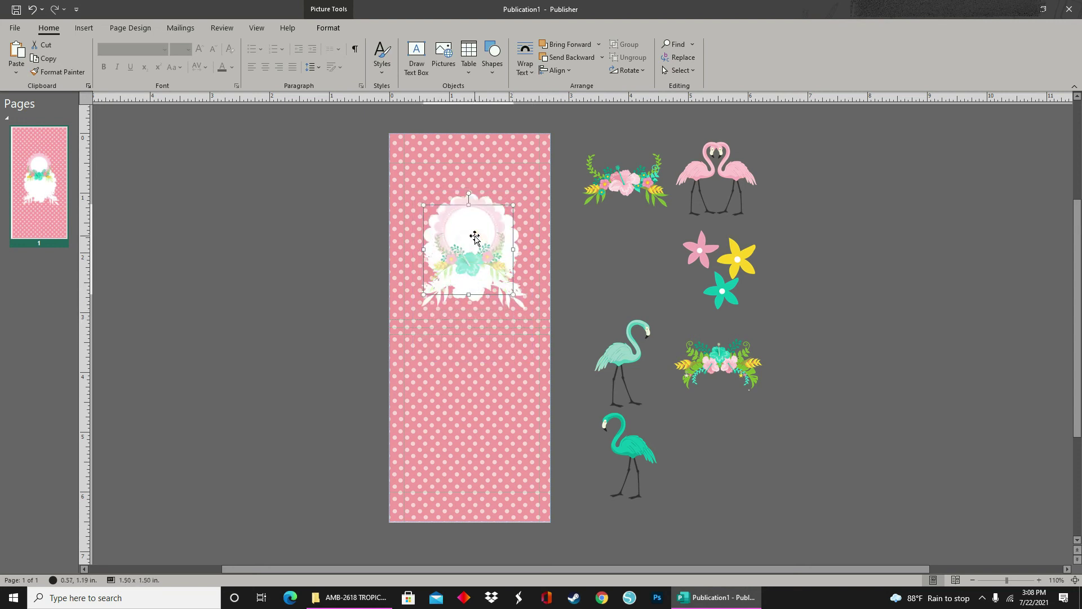
Step: Resize the coloured frame to about 1.89 x 1.91 inches over the white outline
click(475, 249)
drag(513, 205, 530, 190)
mouse_move(471, 236)
mouse_down()
mouse_move(460, 237)
mouse_move(467, 243)
mouse_up()
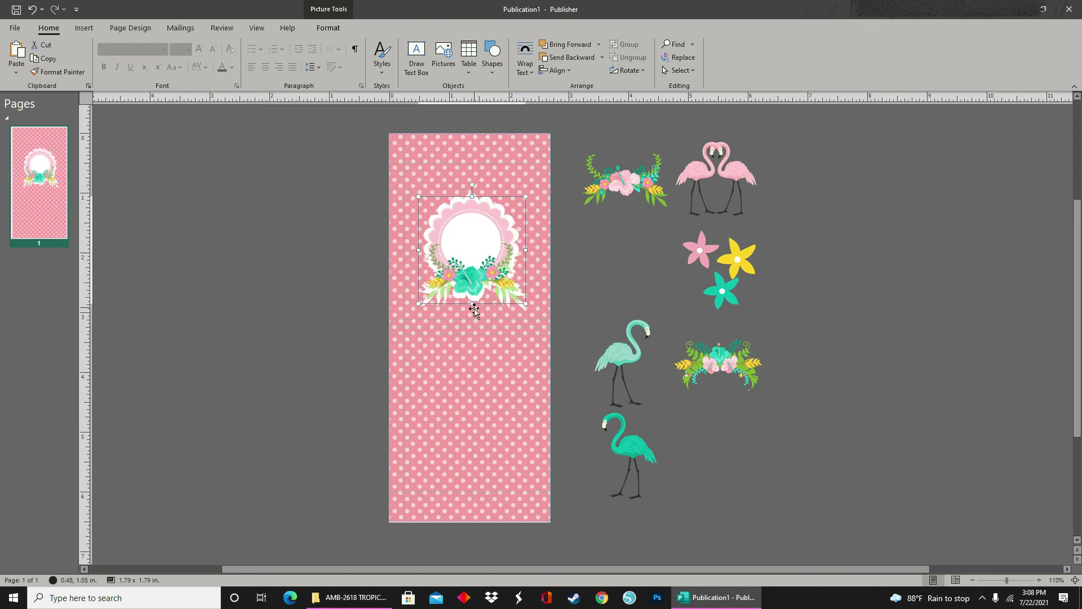
drag(472, 305, 472, 309)
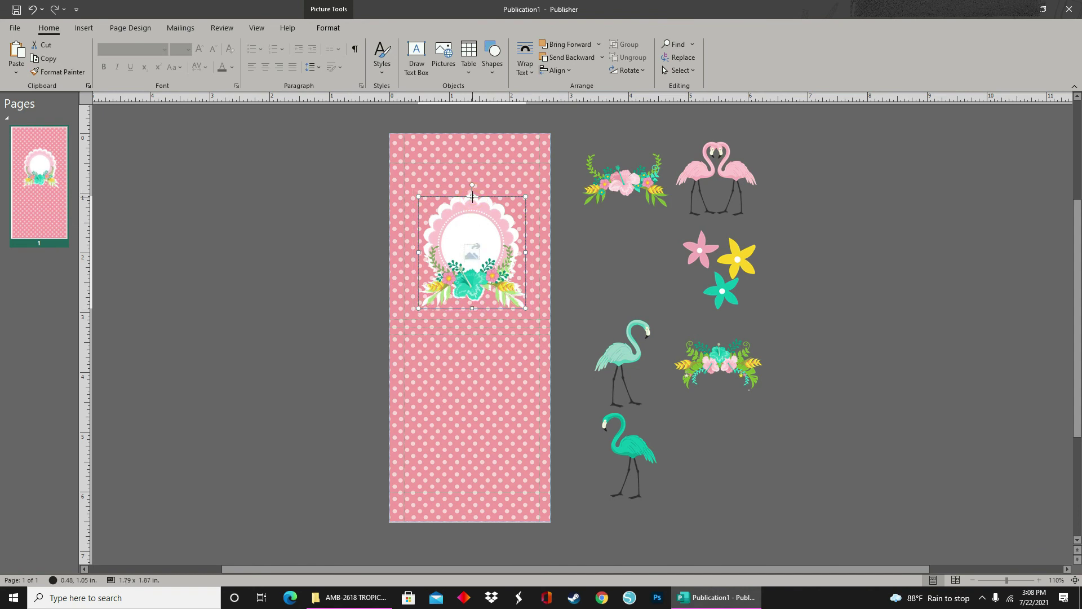
drag(472, 197, 472, 194)
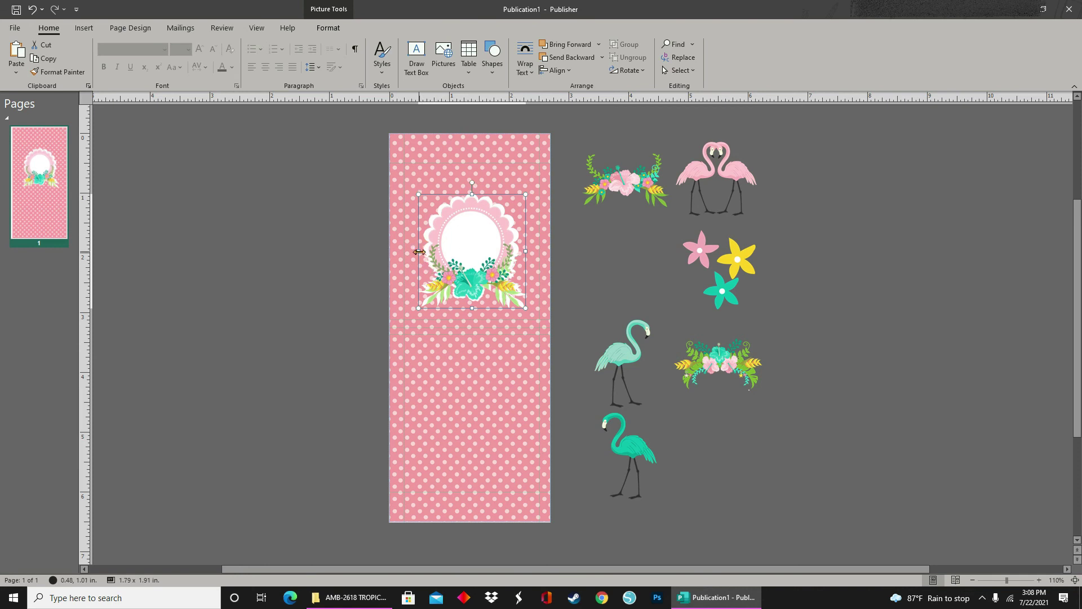
drag(418, 251, 418, 252)
drag(526, 251, 530, 251)
drag(419, 251, 416, 251)
drag(411, 175, 530, 317)
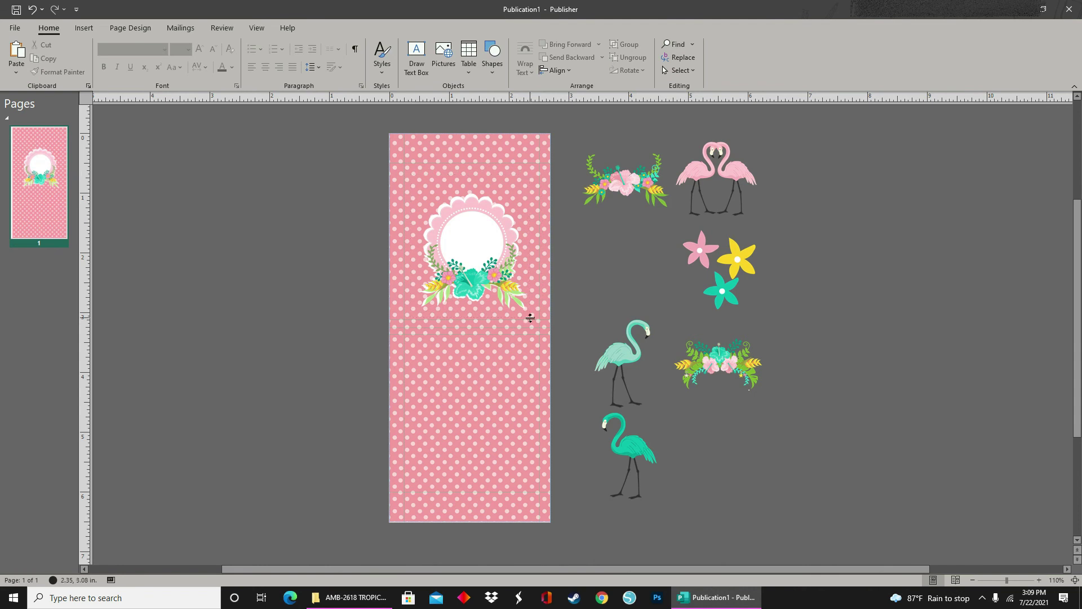
Step: Group the coloured frame with its white copy and enlarge it to about 2.16 x 2.20 inches
click(426, 196)
drag(430, 193, 433, 193)
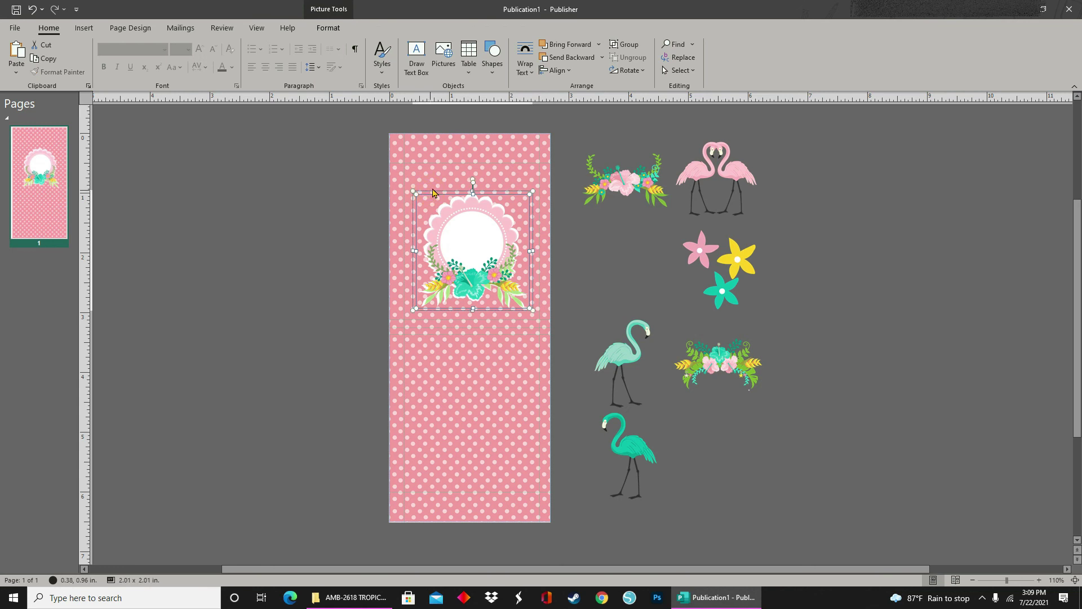
click(625, 45)
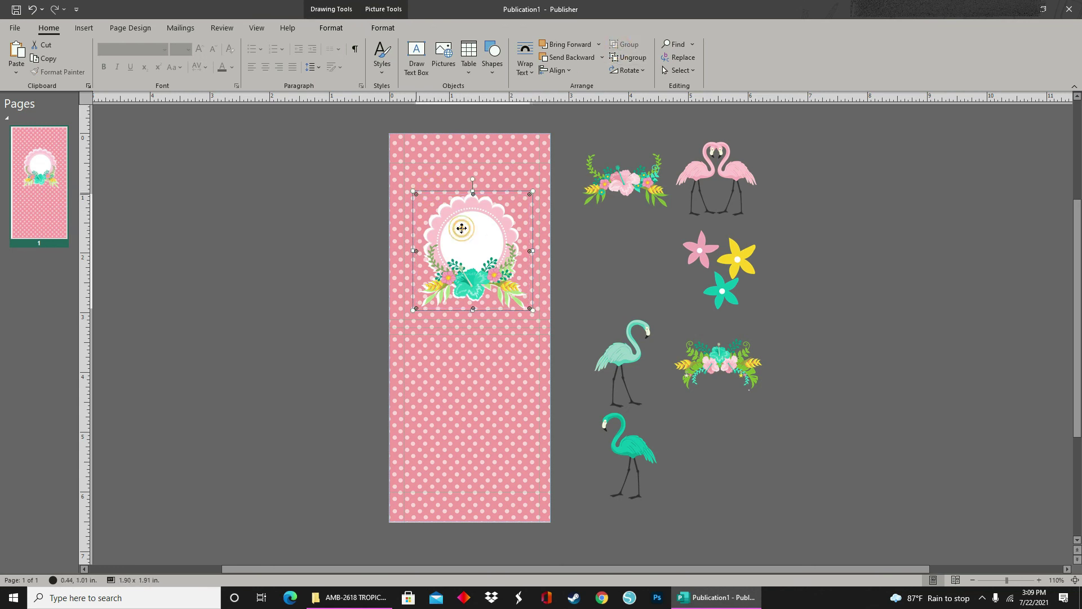
drag(519, 217, 514, 210)
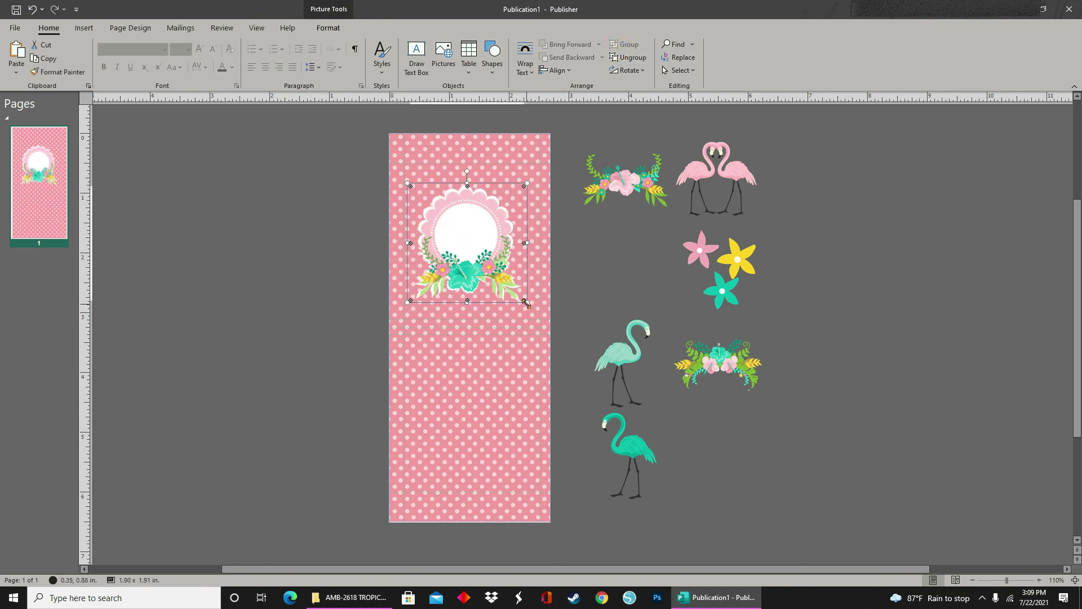
mouse_move(531, 311)
mouse_down()
mouse_move(540, 321)
mouse_move(528, 321)
mouse_move(536, 313)
mouse_up()
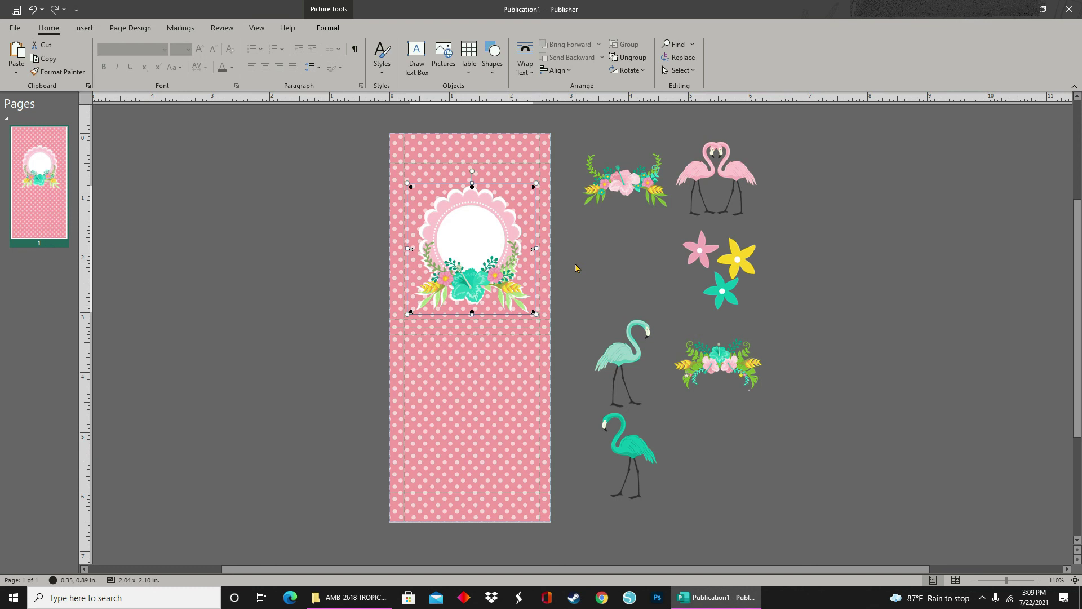
Step: Ungroup the frame artwork and move it onto the pasteboard left of the page
click(611, 258)
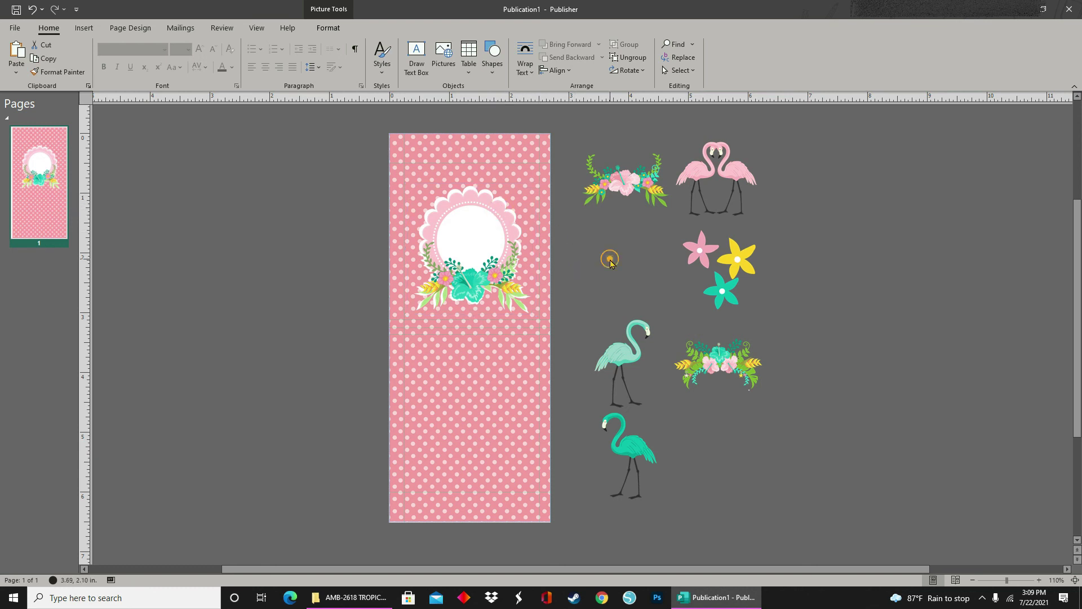
click(477, 215)
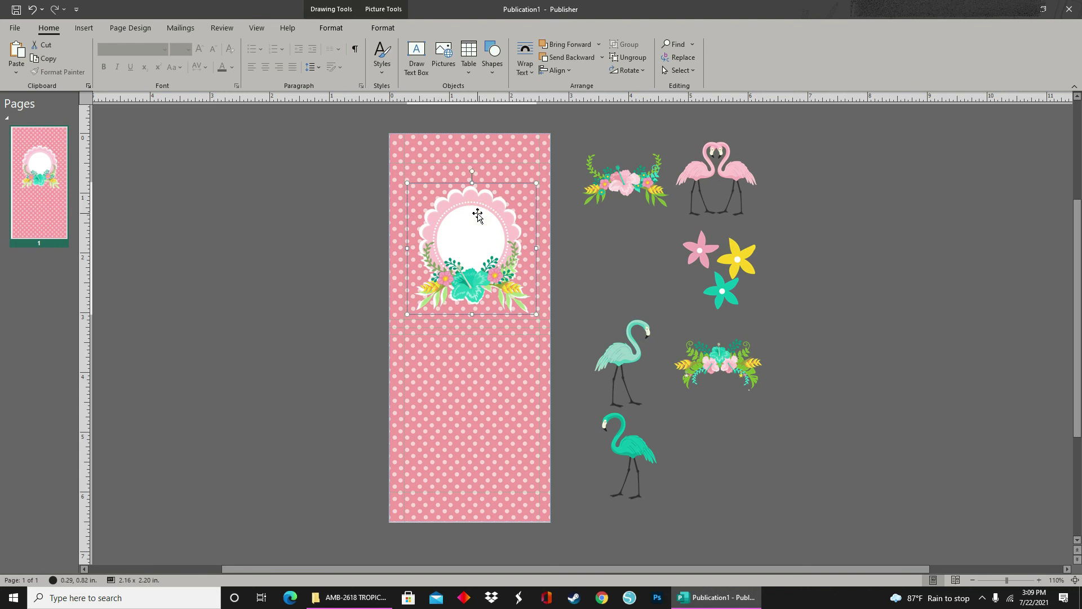
right_click(471, 208)
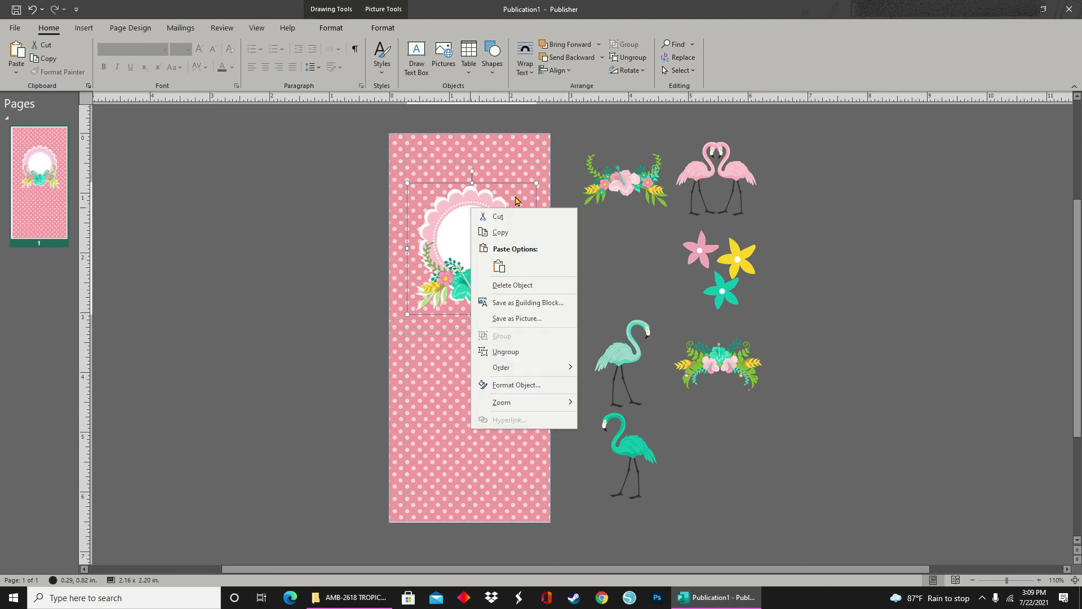
click(632, 57)
drag(480, 243, 331, 249)
right_click(332, 250)
Step: Move the floral frame lower on the pasteboard and the white silhouette onto the pink page
click(292, 307)
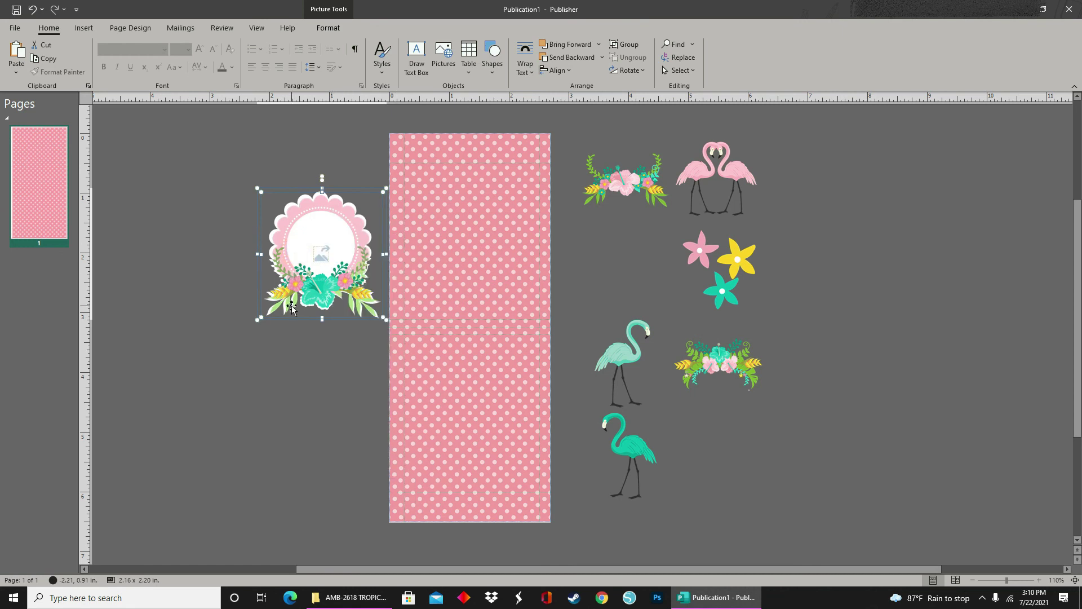
click(318, 310)
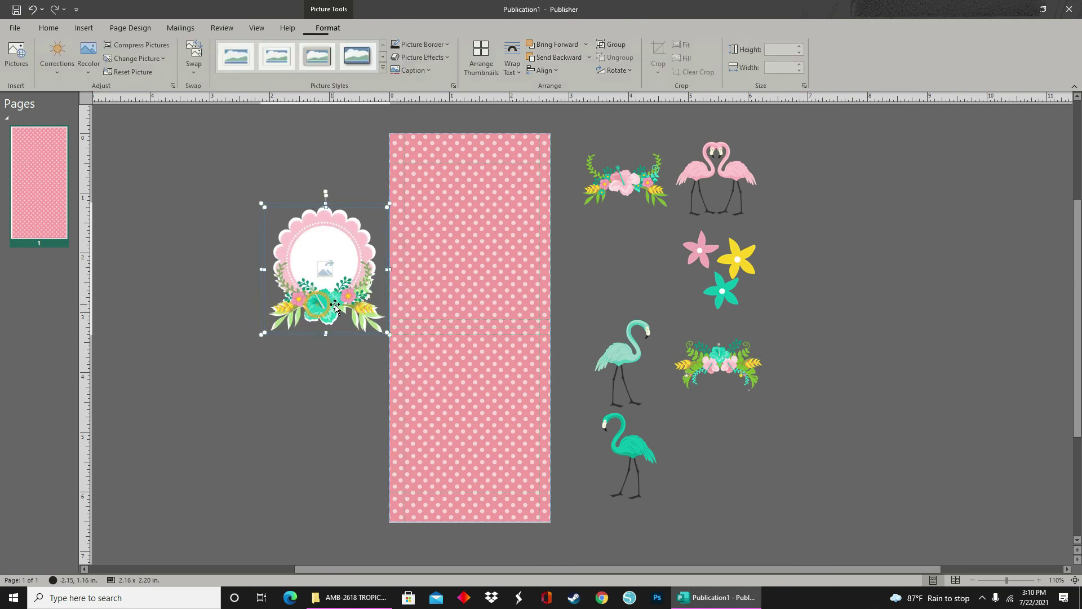
drag(325, 322, 318, 411)
drag(350, 257, 493, 229)
Step: Give the white silhouette an outer shadow and lay the floral frame over it
right_click(495, 272)
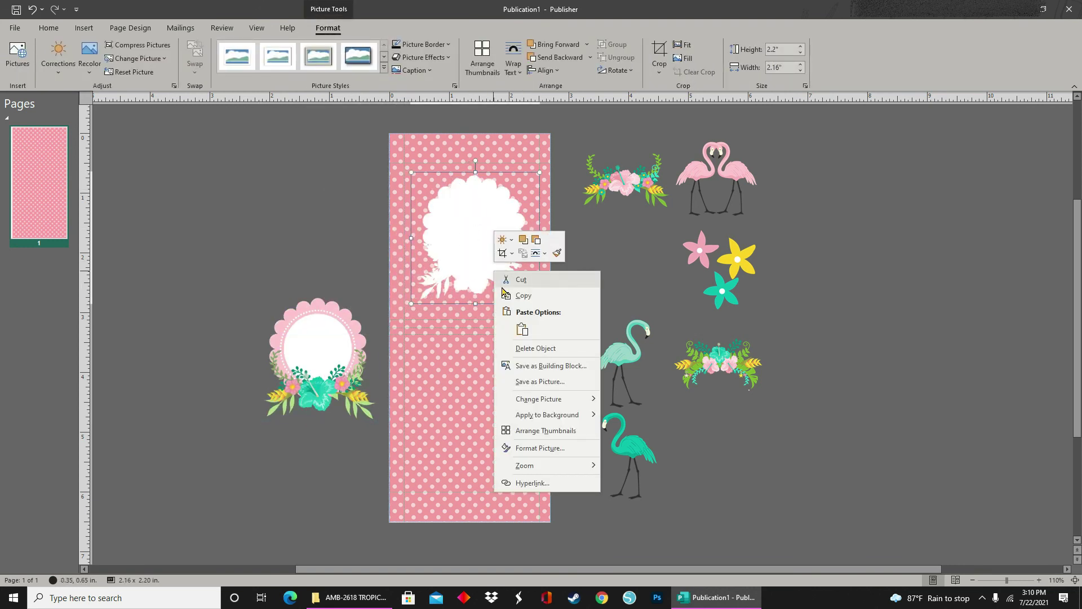
click(297, 166)
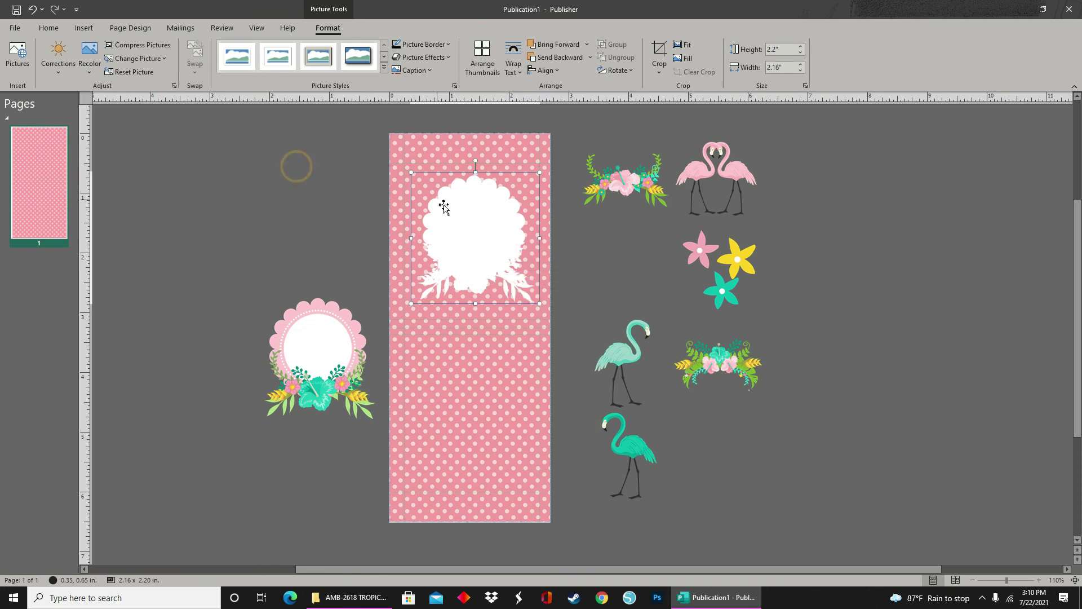
click(427, 56)
mouse_move(420, 80)
click(524, 151)
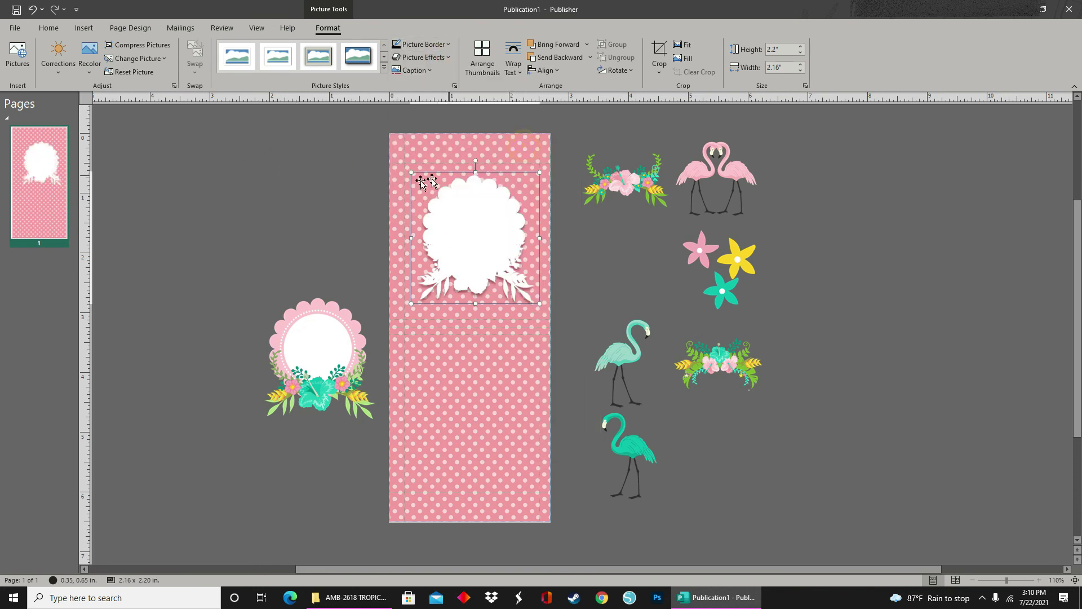
click(311, 194)
drag(316, 355, 491, 197)
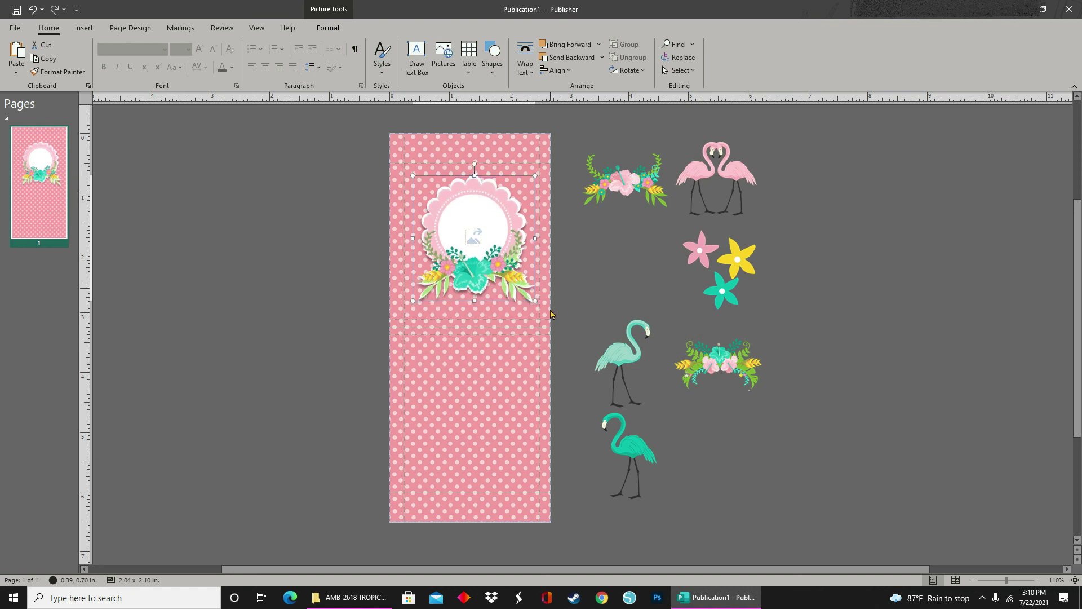
Step: Place the pink flamingo pair behind the frame's top-left, enlarged and tilted
click(568, 273)
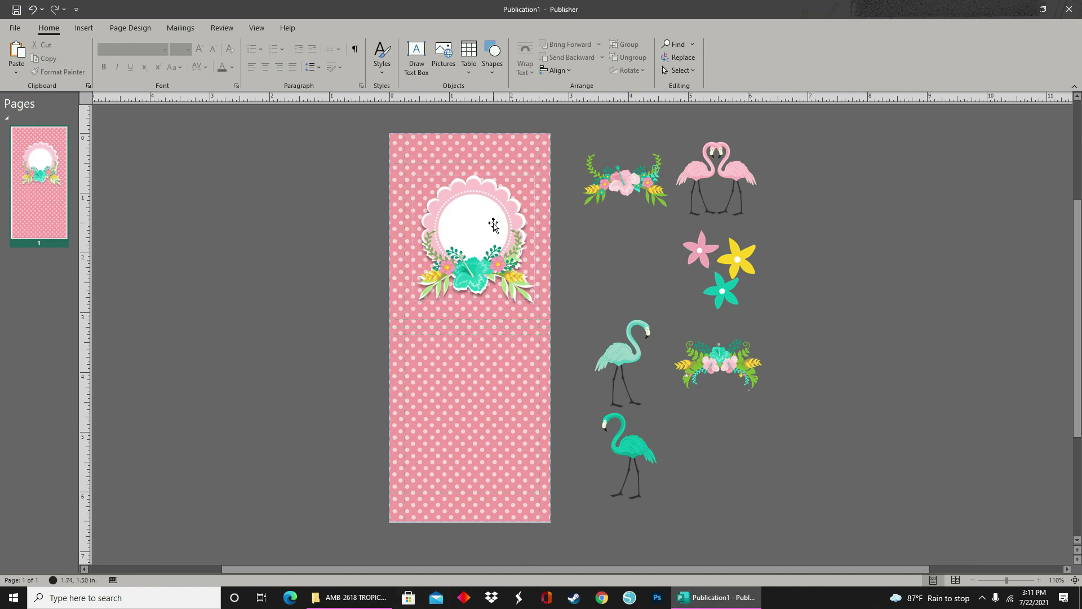
click(433, 179)
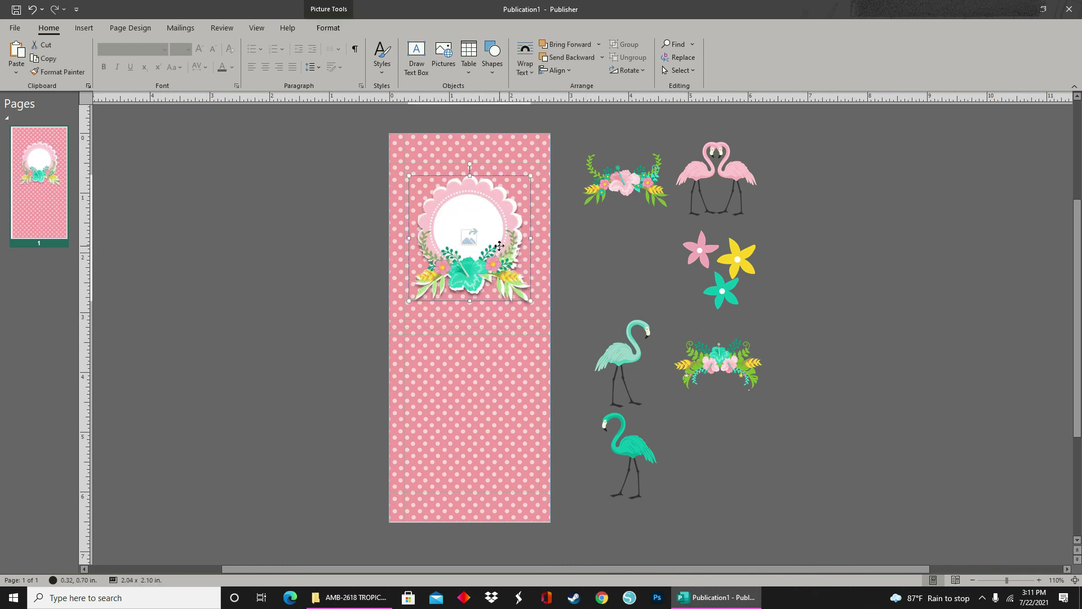
drag(500, 246, 501, 246)
drag(718, 179, 398, 211)
right_click(398, 211)
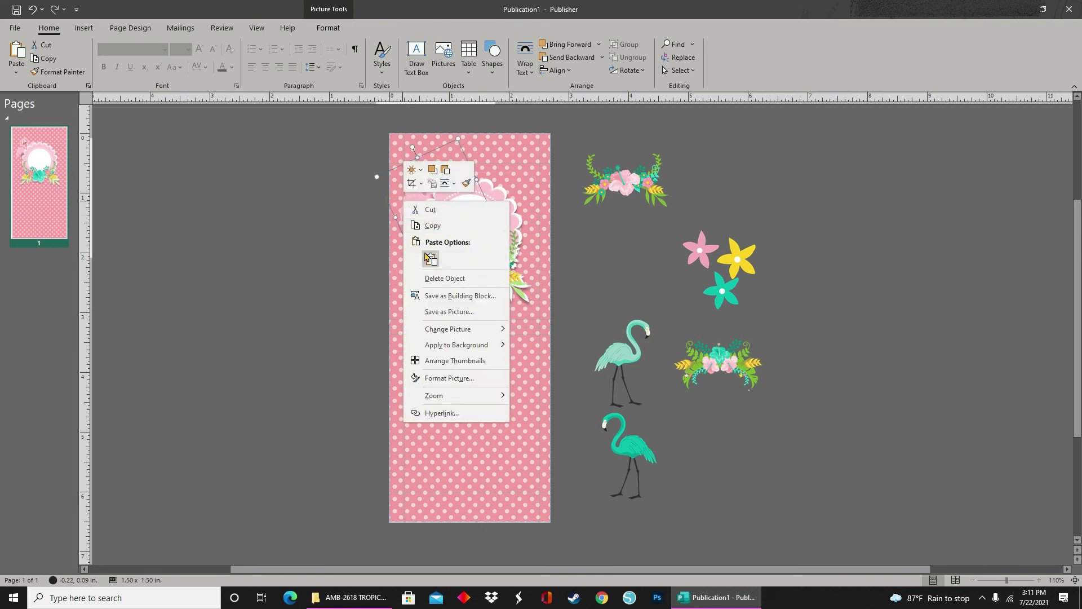
key(Escape)
key(Escape)
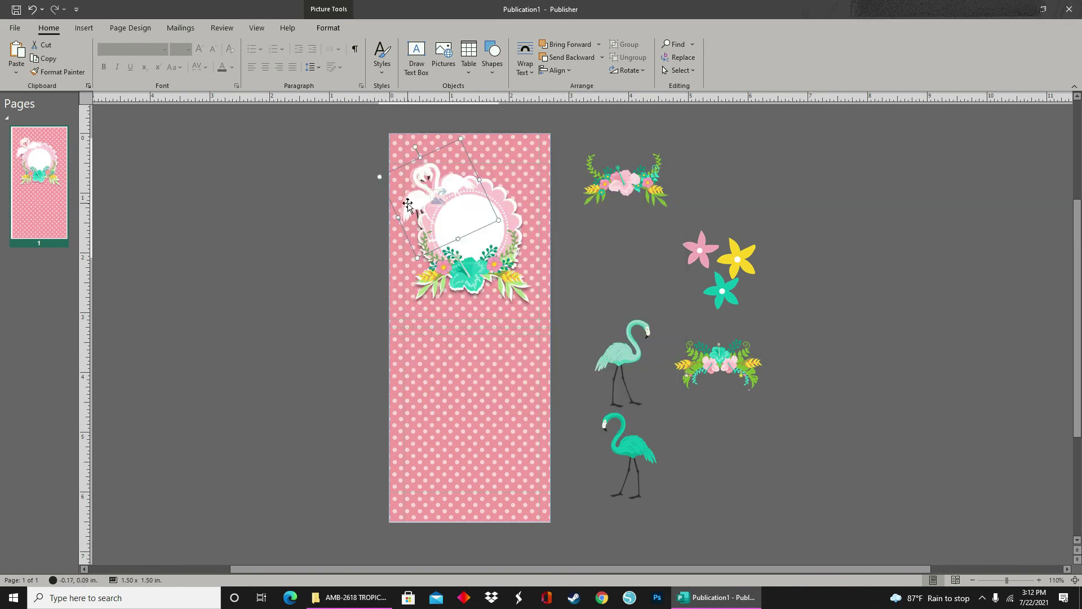
right_click(451, 192)
click(466, 166)
drag(398, 217, 376, 233)
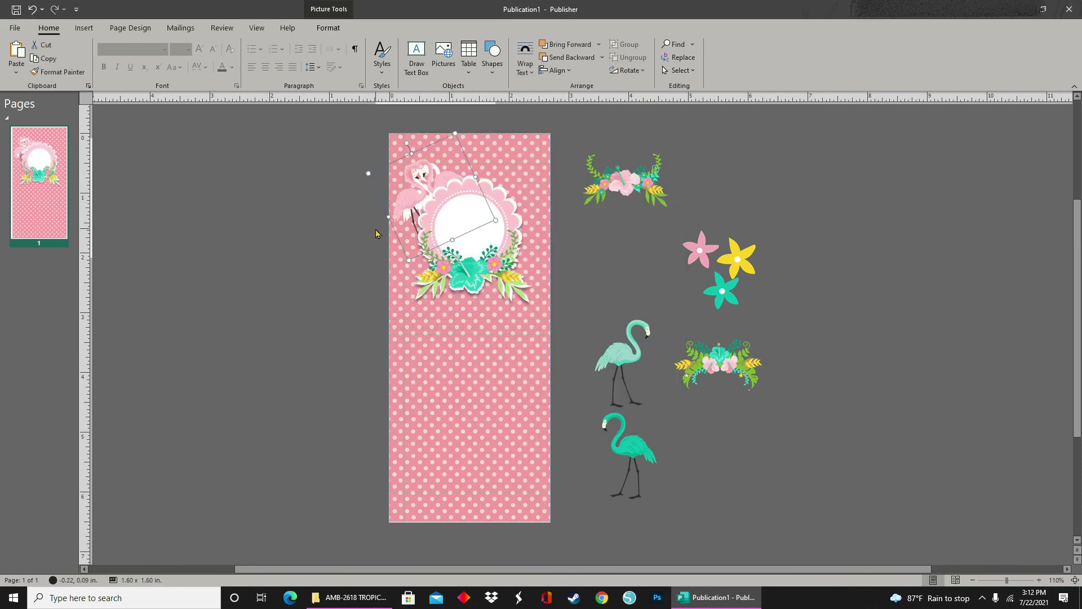
drag(398, 199, 423, 162)
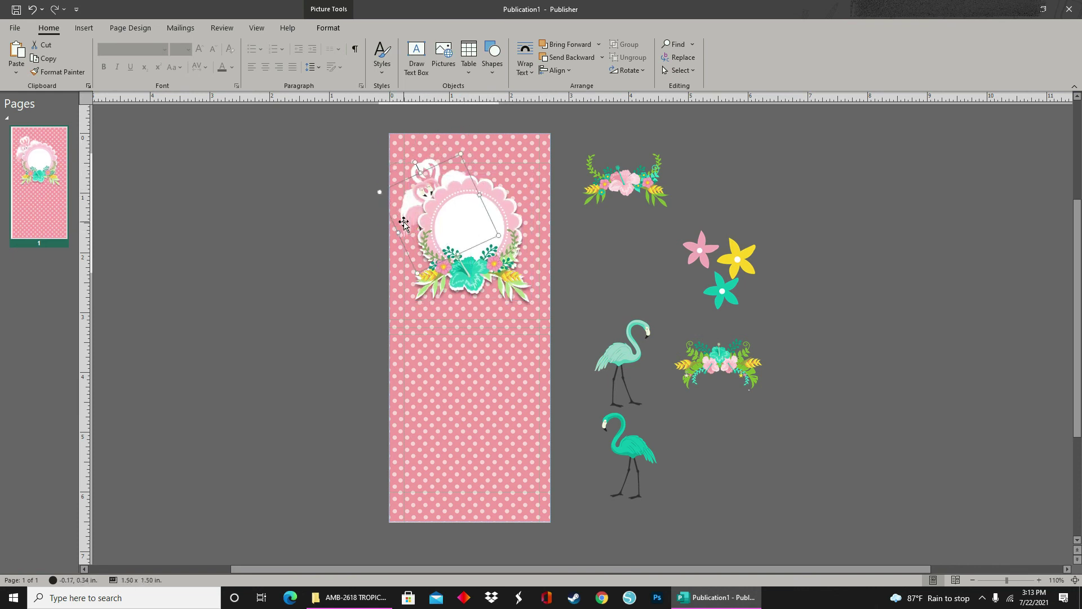
click(530, 203)
click(412, 219)
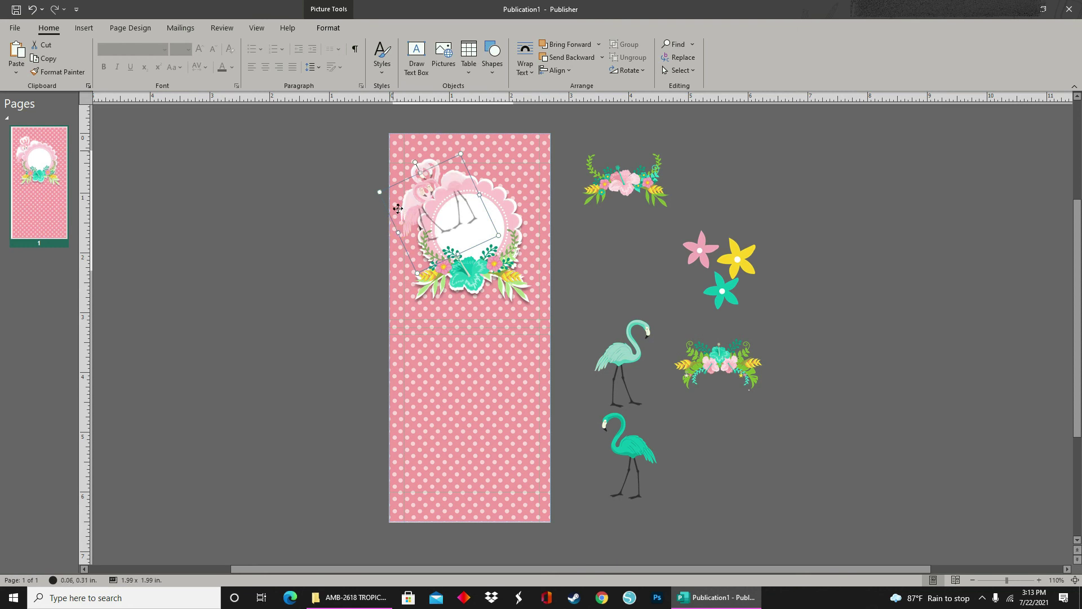
Step: Put the three-flowers picture at the frame's top-right and delete the spare flowers picture
drag(719, 265, 521, 188)
right_click(530, 150)
right_click(529, 182)
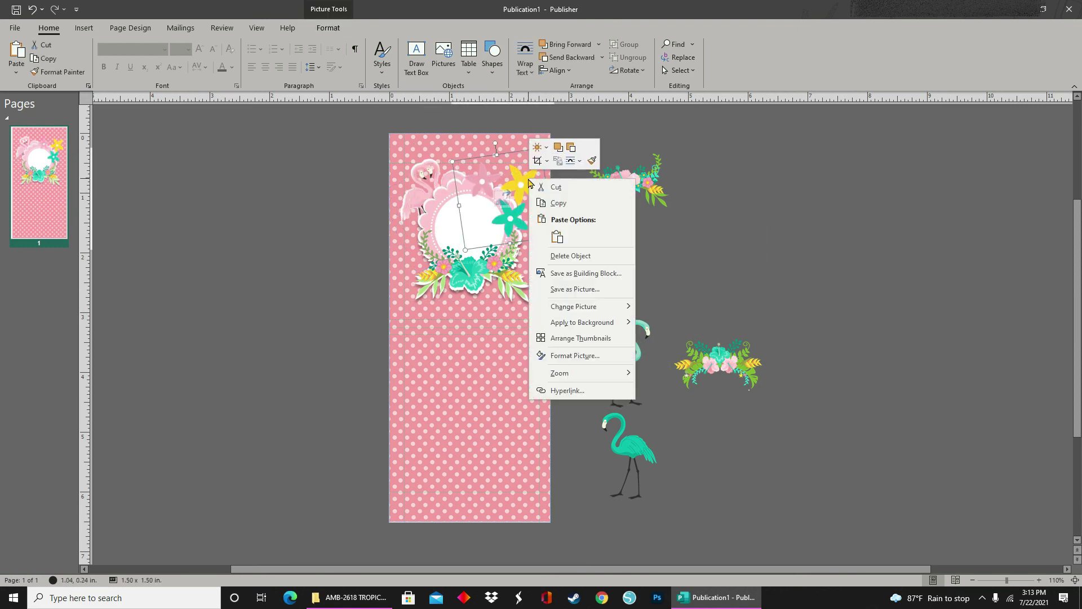
key(Escape)
right_click(516, 146)
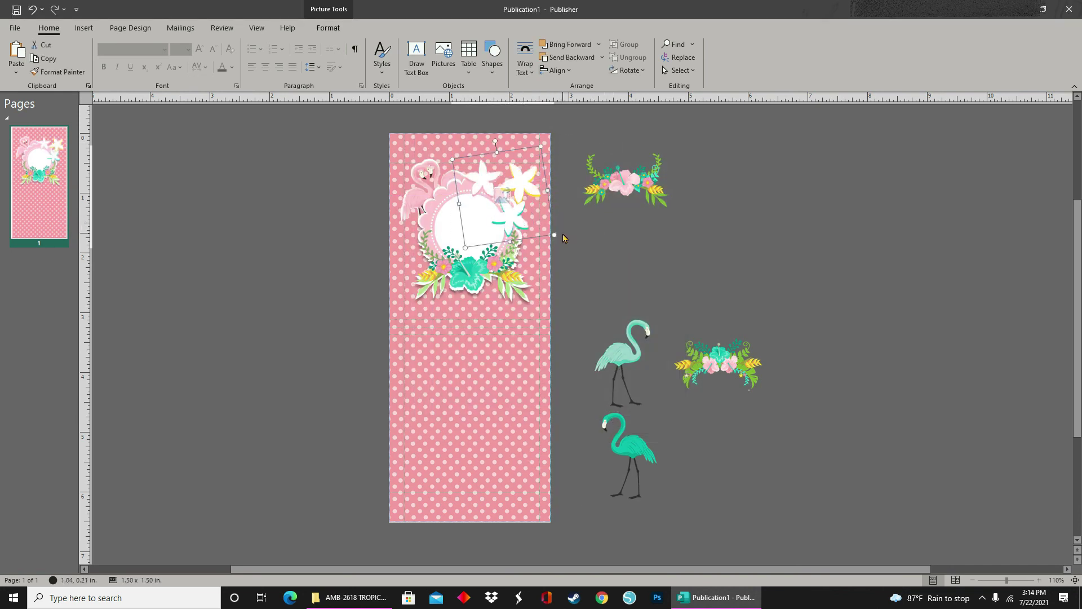
right_click(558, 234)
click(613, 293)
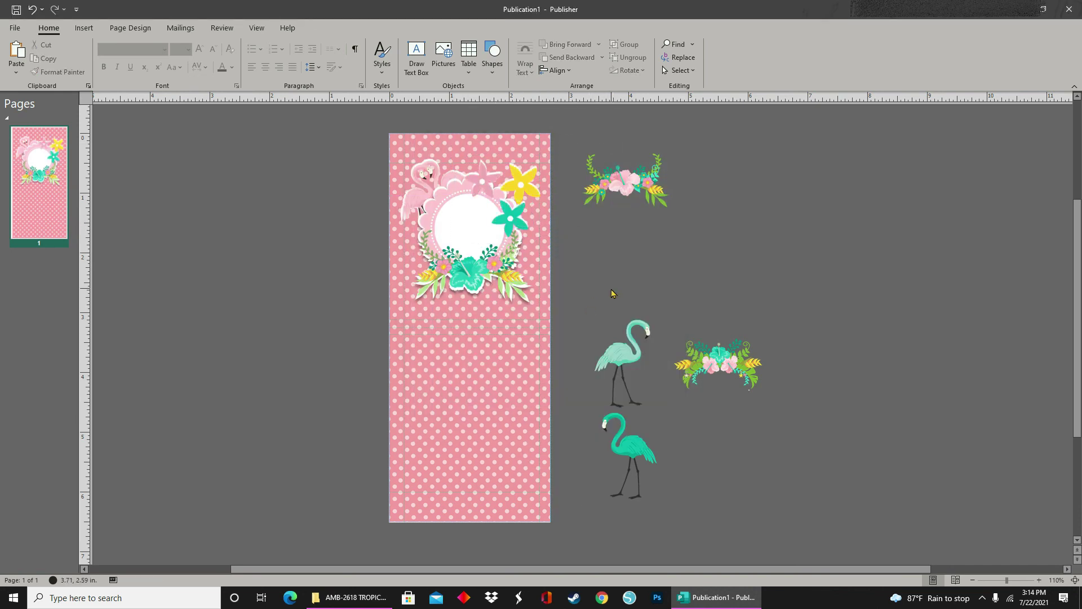
Step: Draw a circle about 2.02 x 2.09 inches in the lower half of the wrap
click(488, 72)
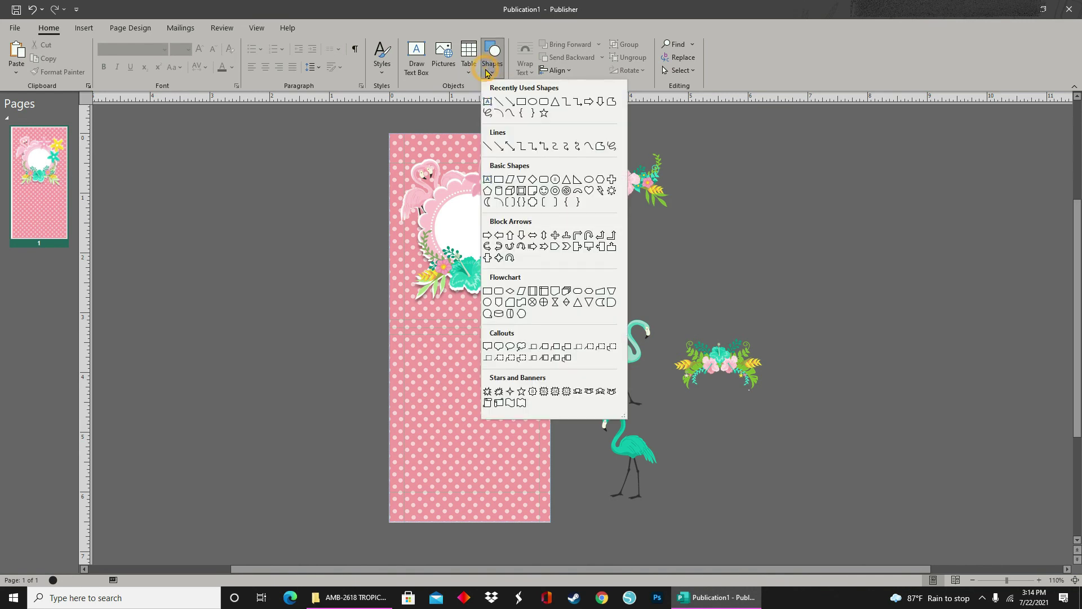
click(531, 103)
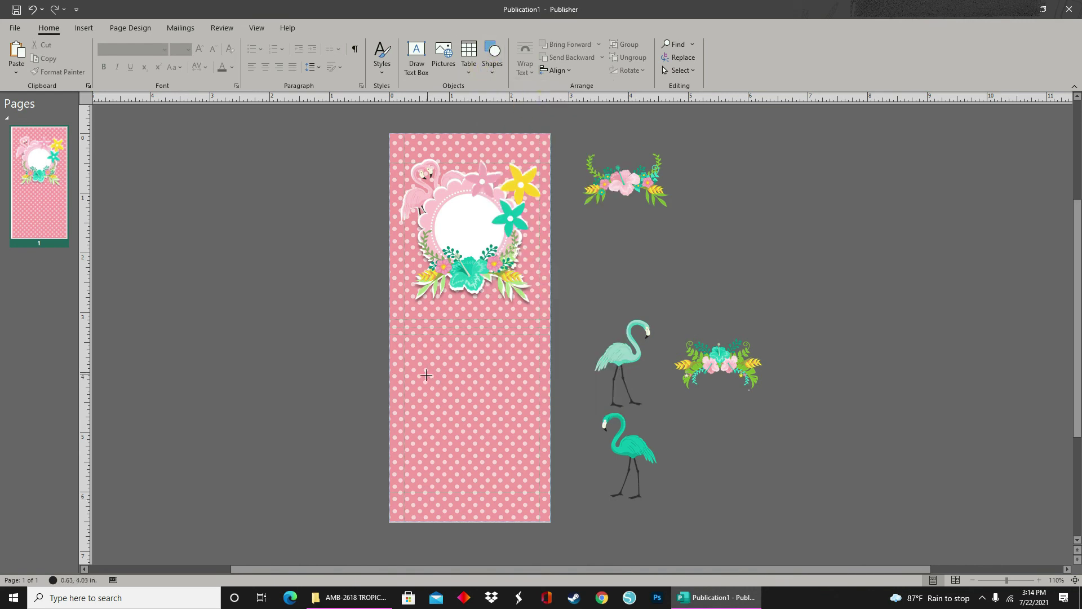
mouse_move(419, 381)
mouse_down()
mouse_move(467, 438)
mouse_move(540, 492)
mouse_move(540, 506)
mouse_up()
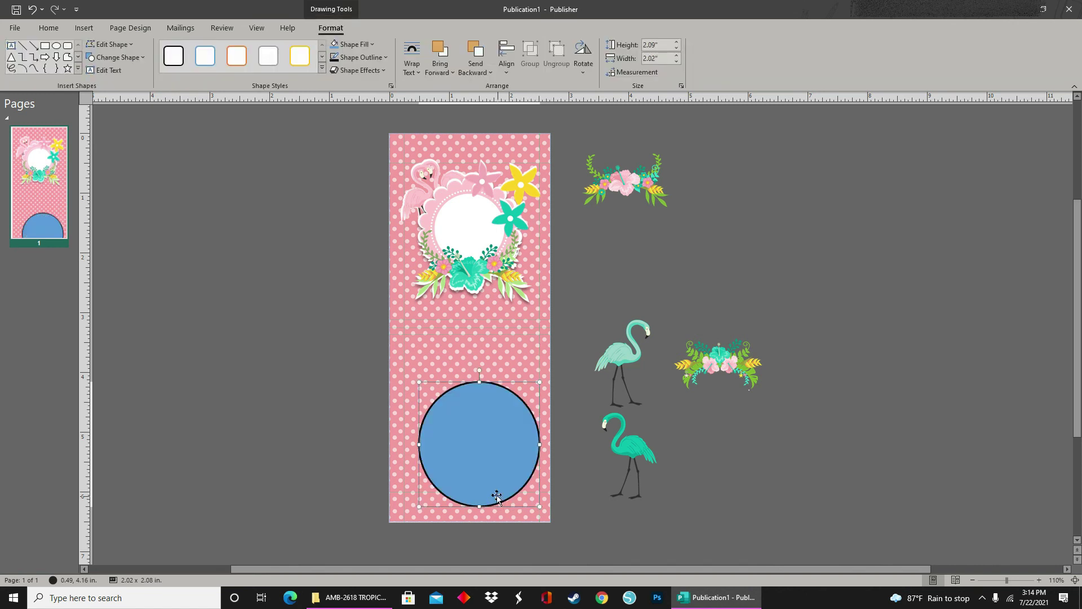
drag(483, 482, 474, 451)
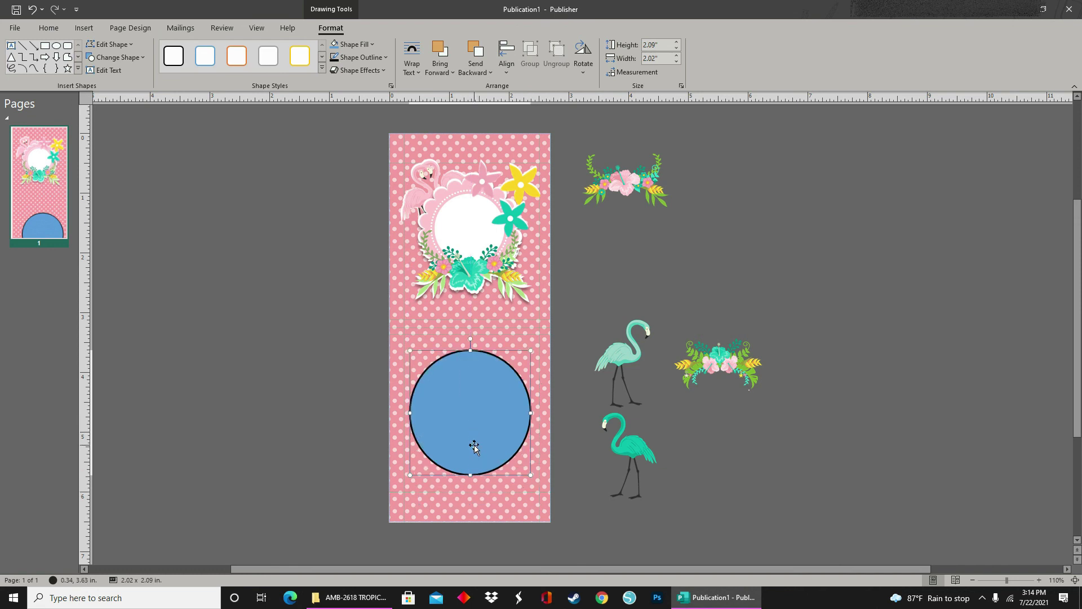
Step: Set the circle's fill and outline colours to white
click(372, 45)
click(401, 73)
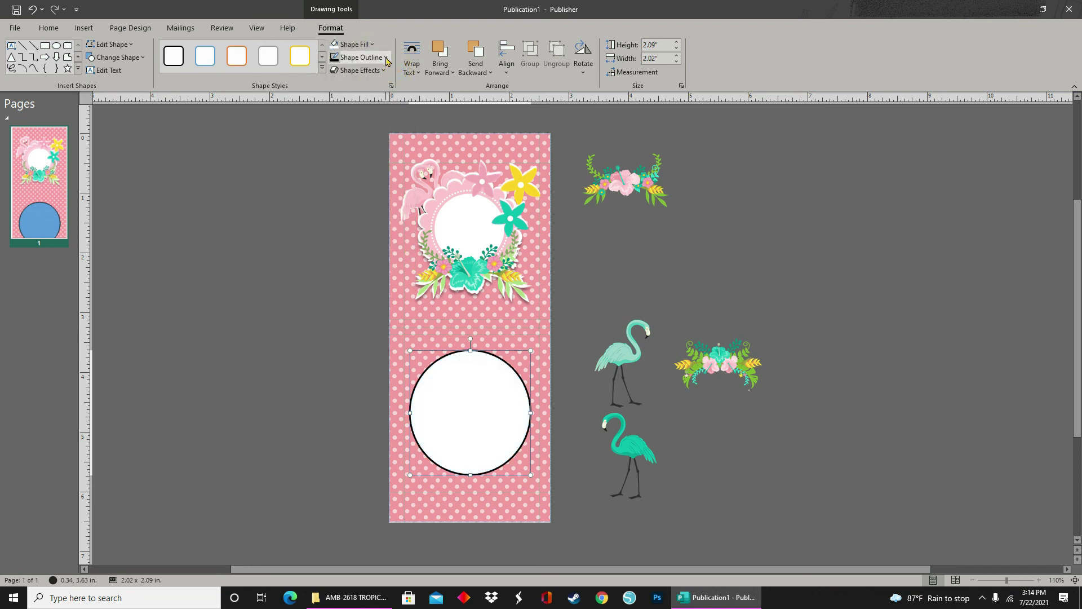
click(387, 58)
click(401, 85)
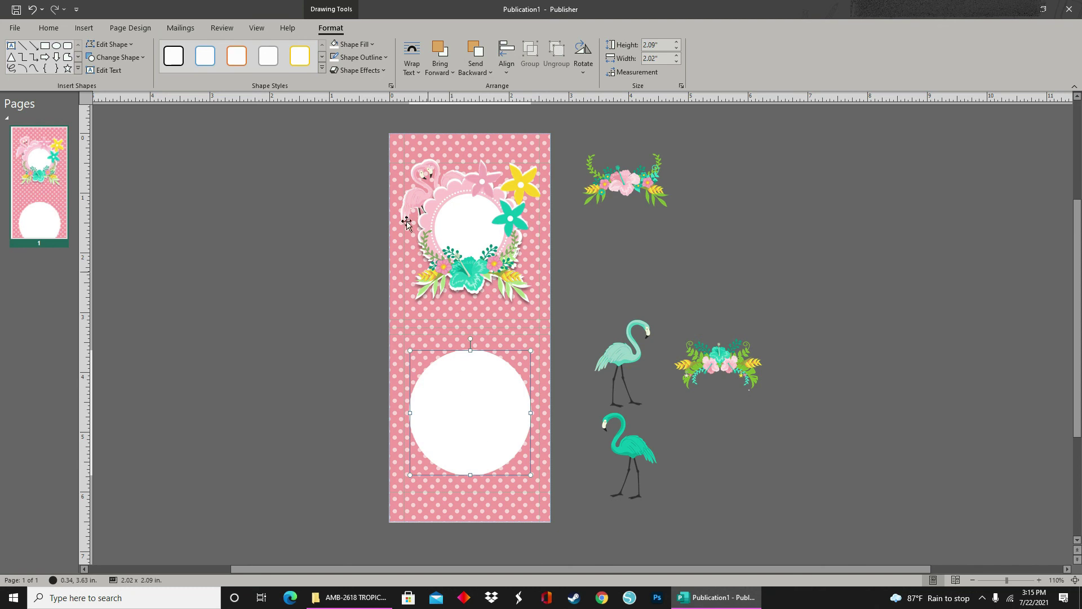
Step: Give the lower white circle an outer drop shadow, then switch to another outer shadow preset
click(378, 73)
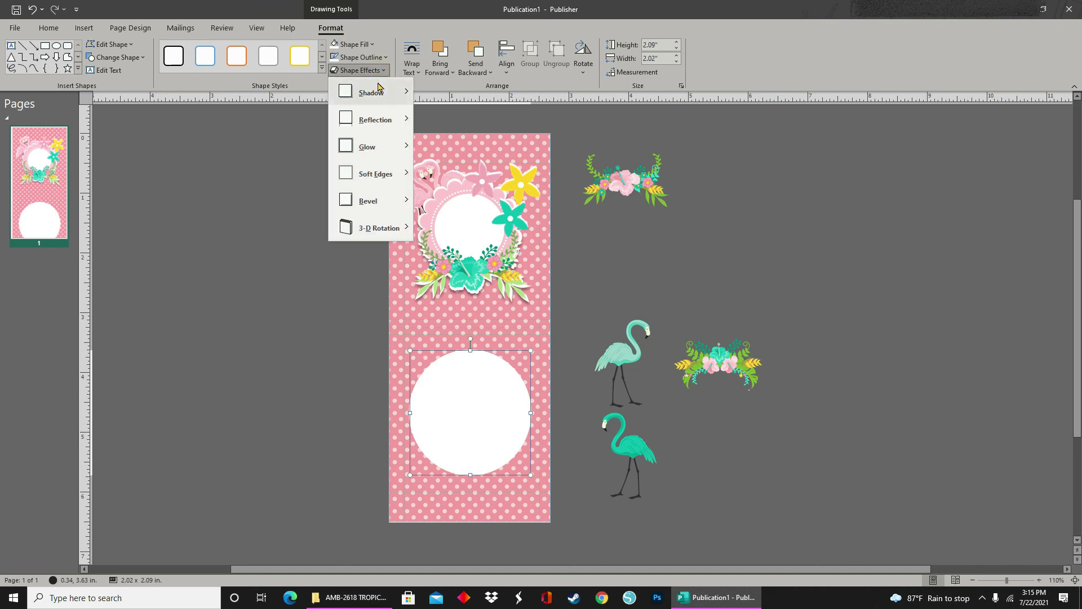
mouse_move(379, 86)
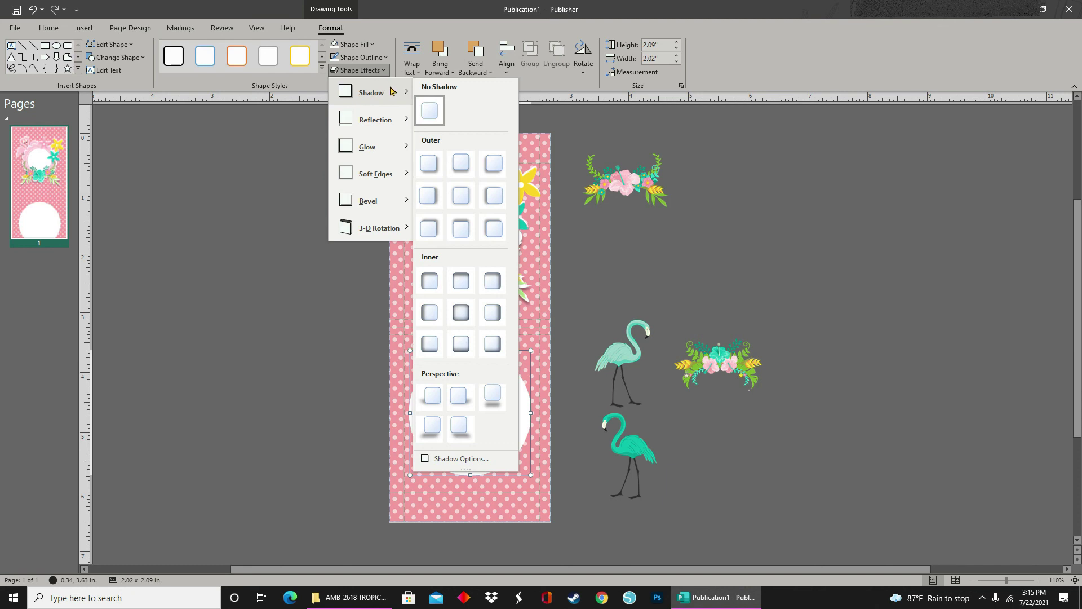
click(460, 168)
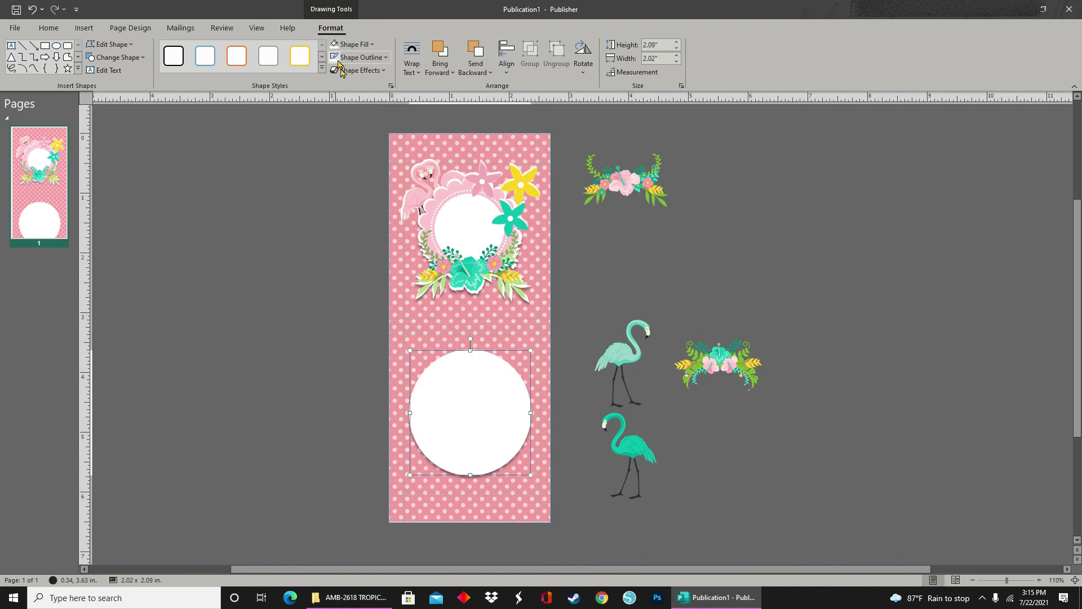
click(357, 70)
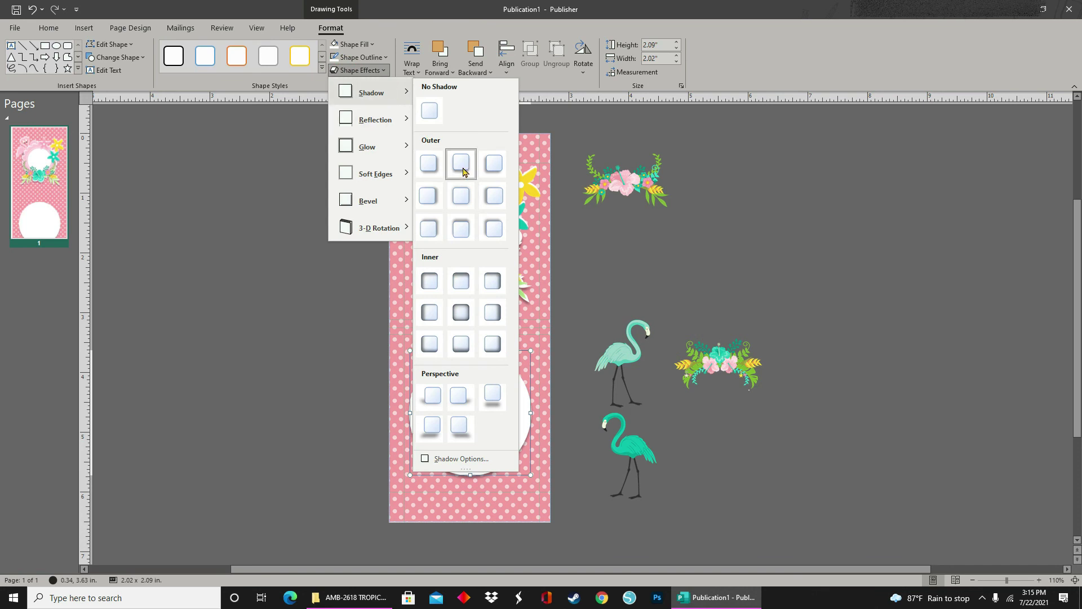
click(488, 194)
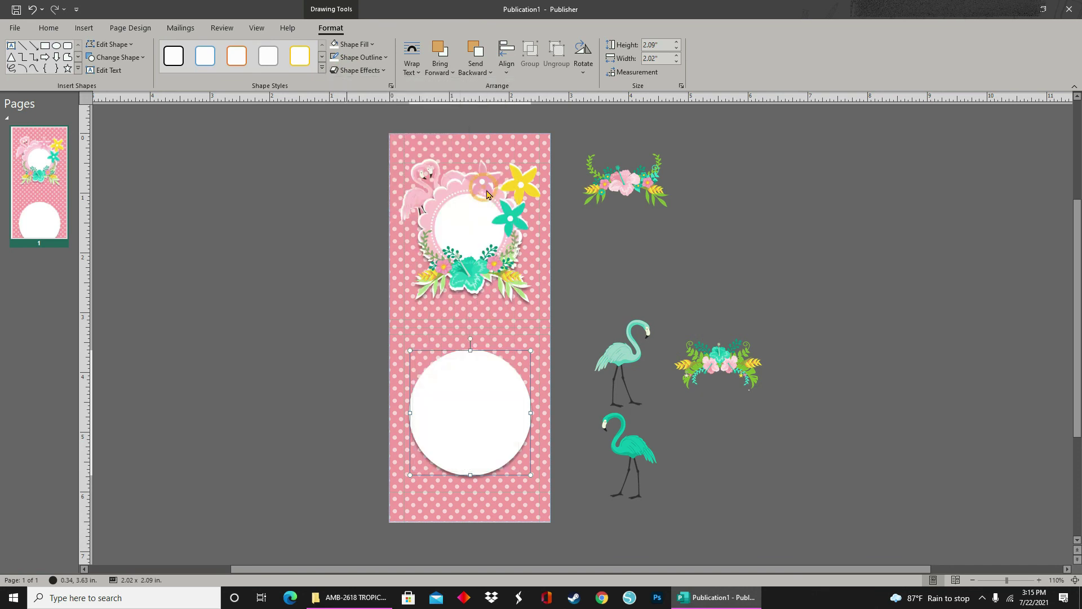
Step: Apply the first bevel preset to the lower circle and deselect it
click(383, 70)
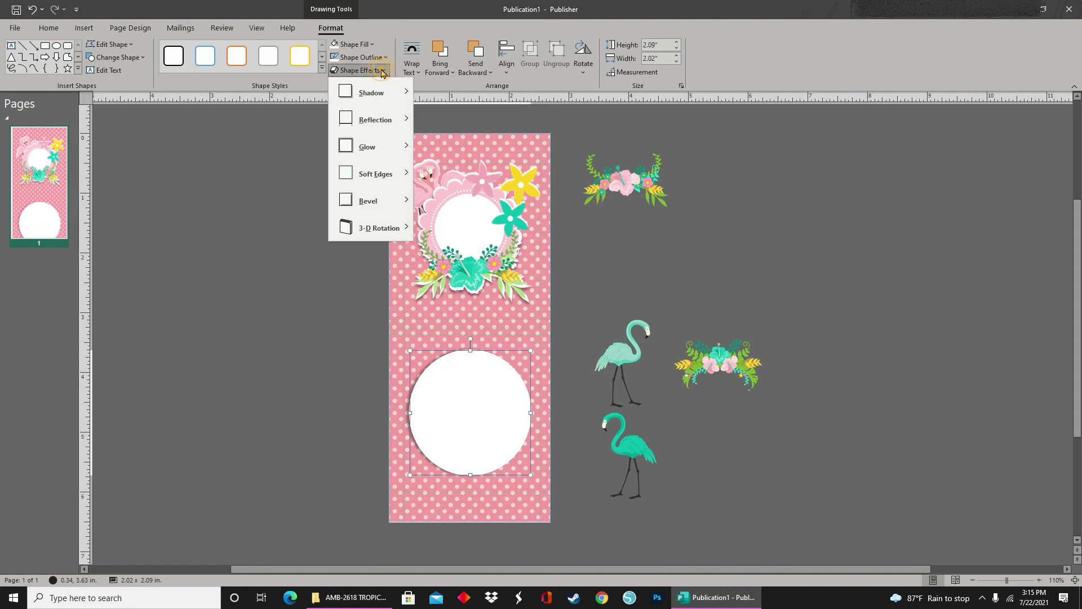
mouse_move(388, 204)
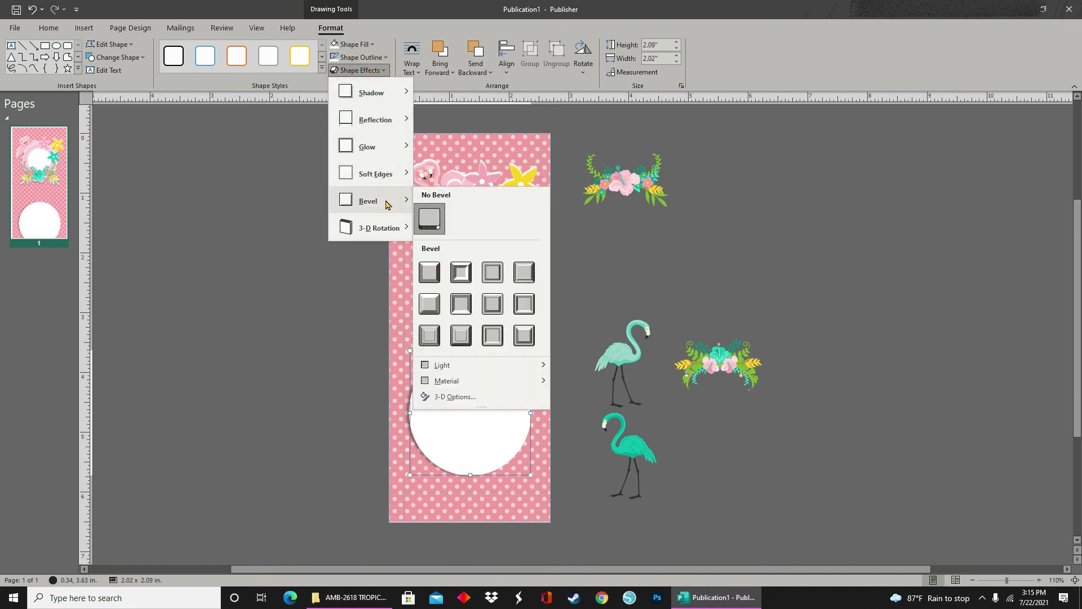
click(430, 272)
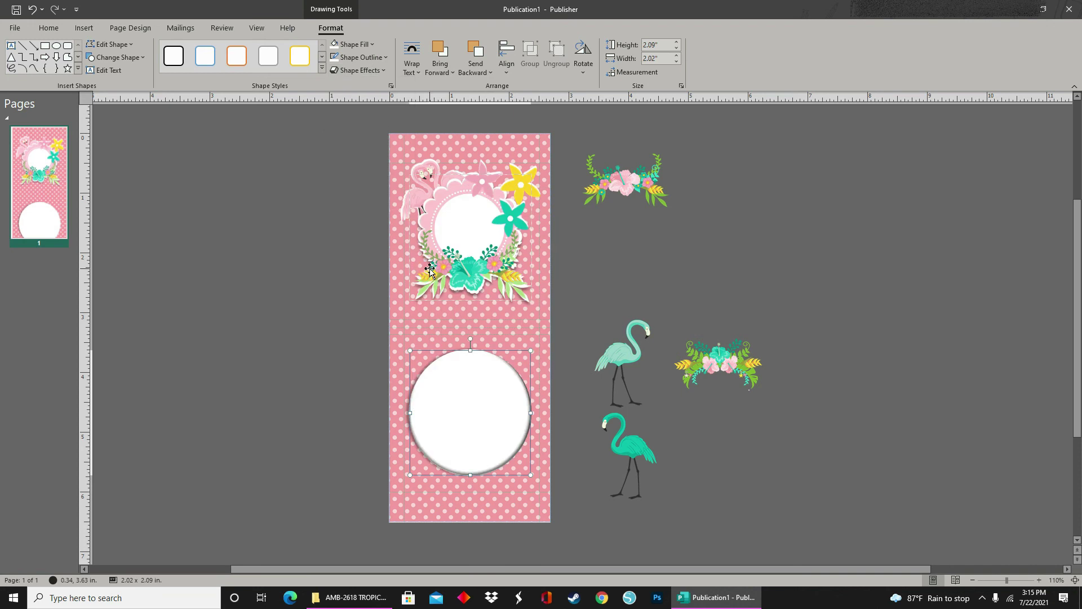
click(784, 291)
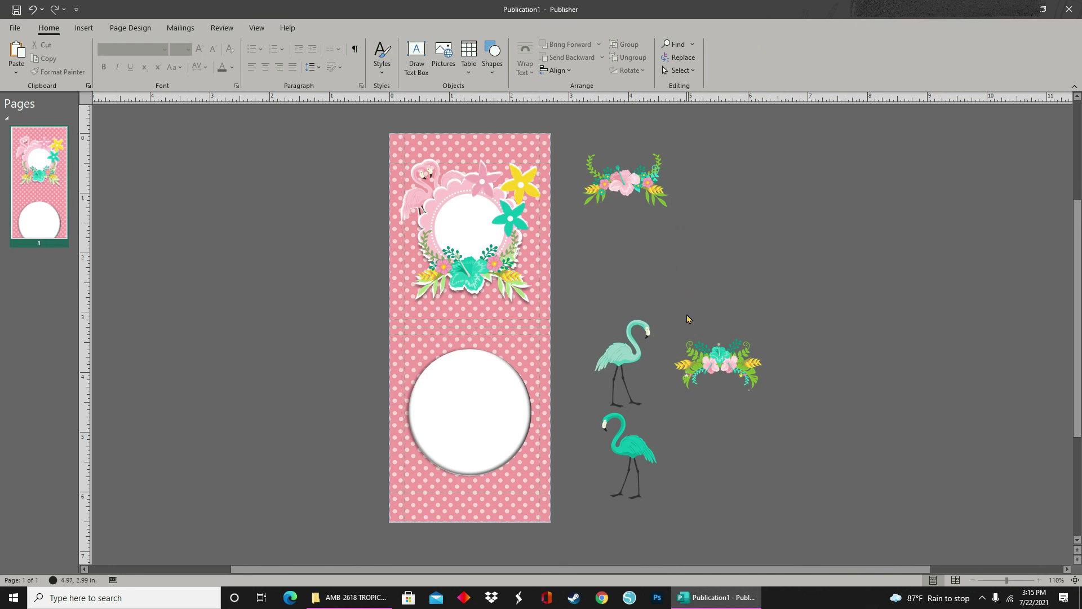
Step: Move the floral cluster onto the lower white circle and make a copy of it
click(733, 363)
drag(724, 374, 325, 395)
right_click(486, 342)
click(486, 342)
Step: Recolour the flower copy white through Format Picture's Color setting
right_click(325, 394)
click(371, 350)
click(496, 310)
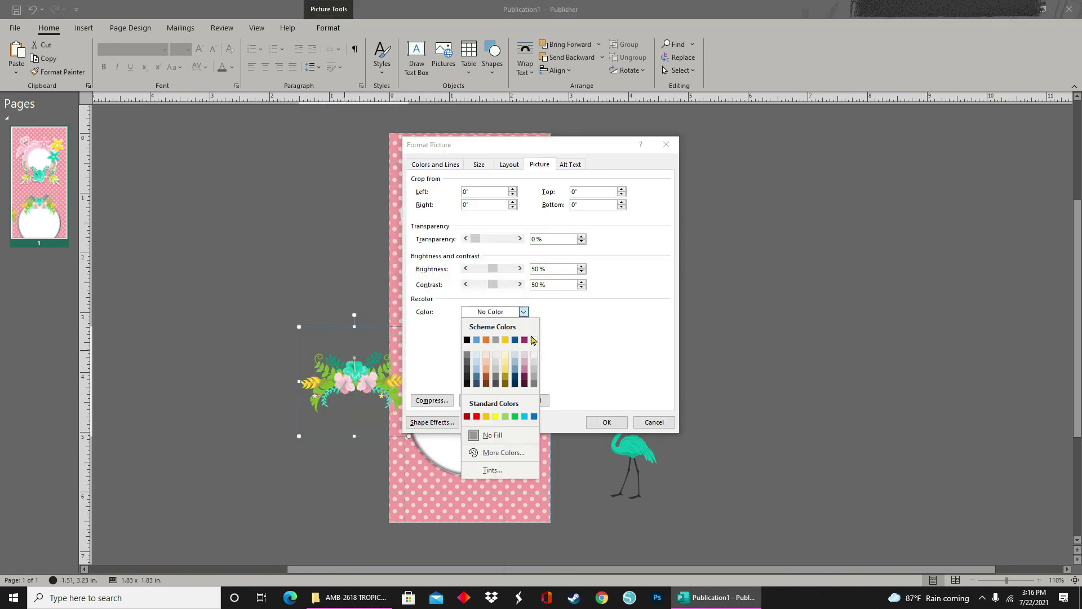
click(477, 342)
click(609, 423)
Step: Position the white flower copy on top of the lower circle and deselect it
right_click(326, 390)
click(361, 410)
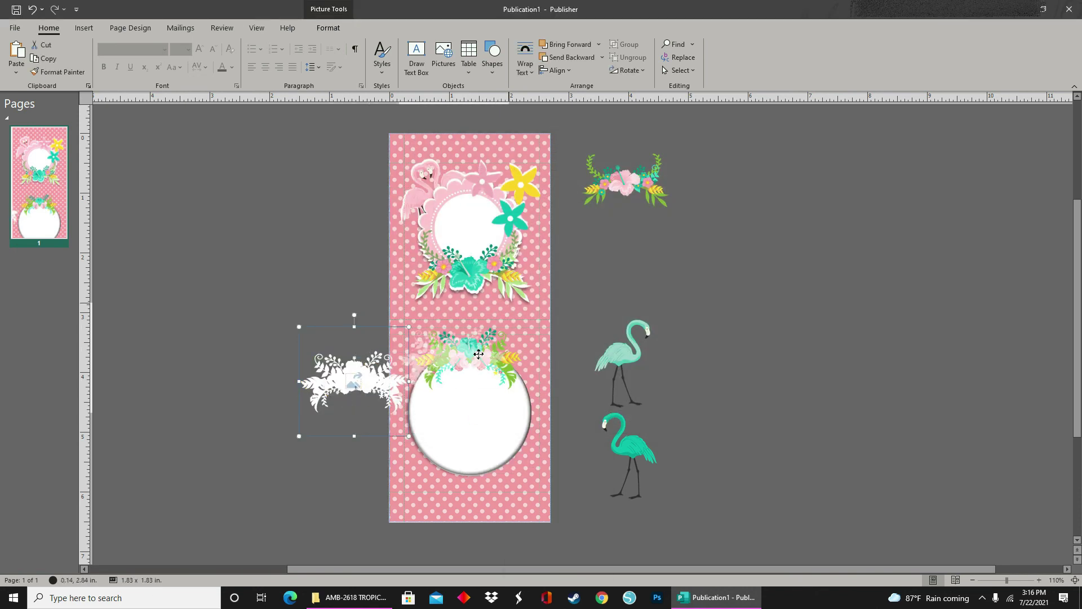
drag(384, 396, 494, 372)
scroll(494, 373, up, 5)
scroll(632, 434, up, 2)
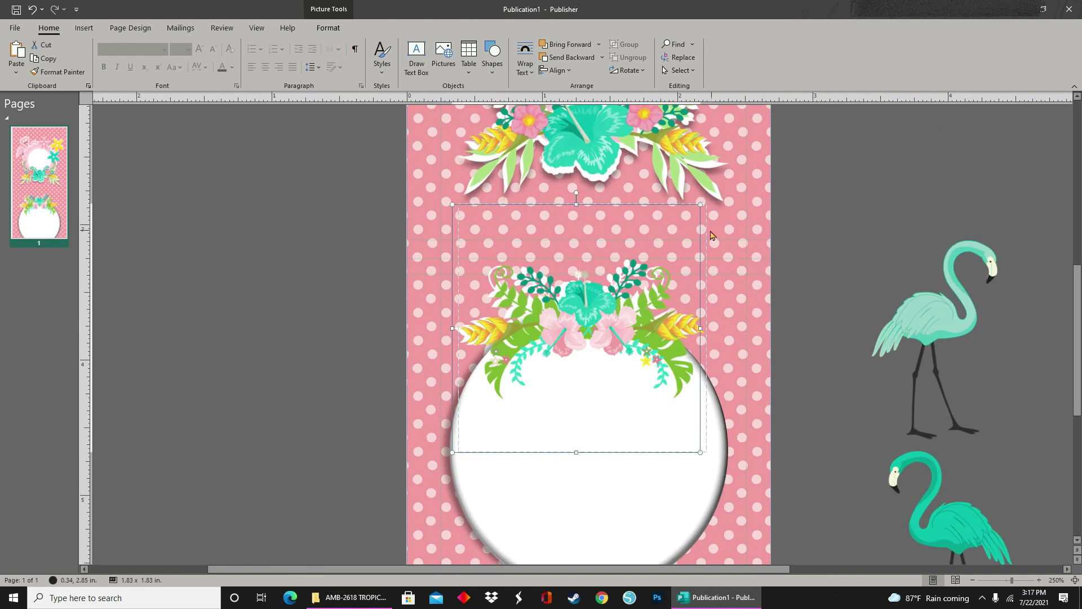
drag(701, 230, 706, 229)
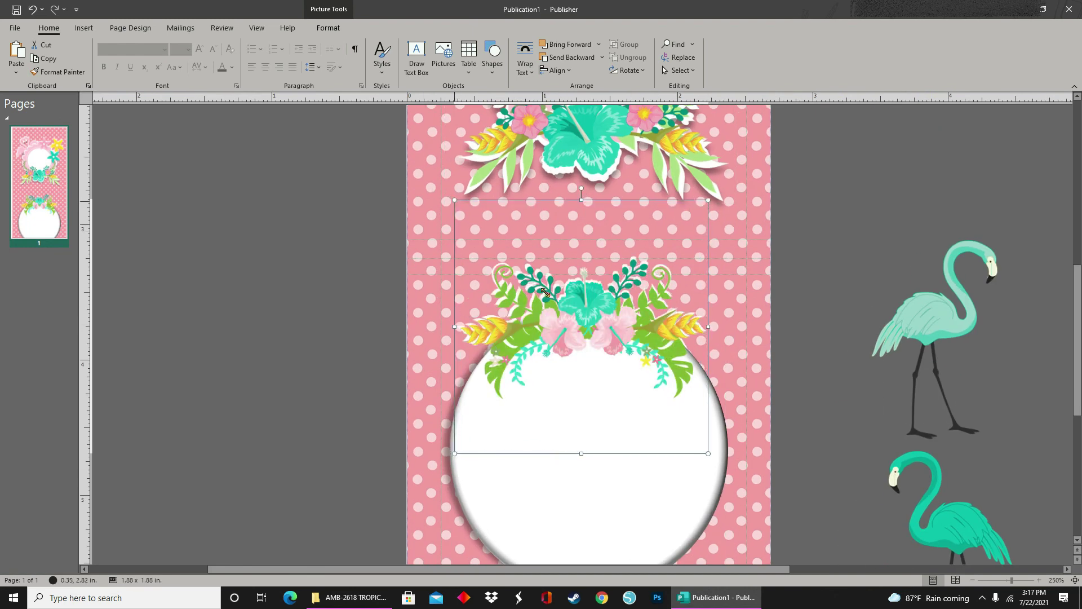
click(782, 387)
scroll(783, 387, down, 3)
Step: Place the first teal flamingo at the lower left of the lower circle
click(806, 351)
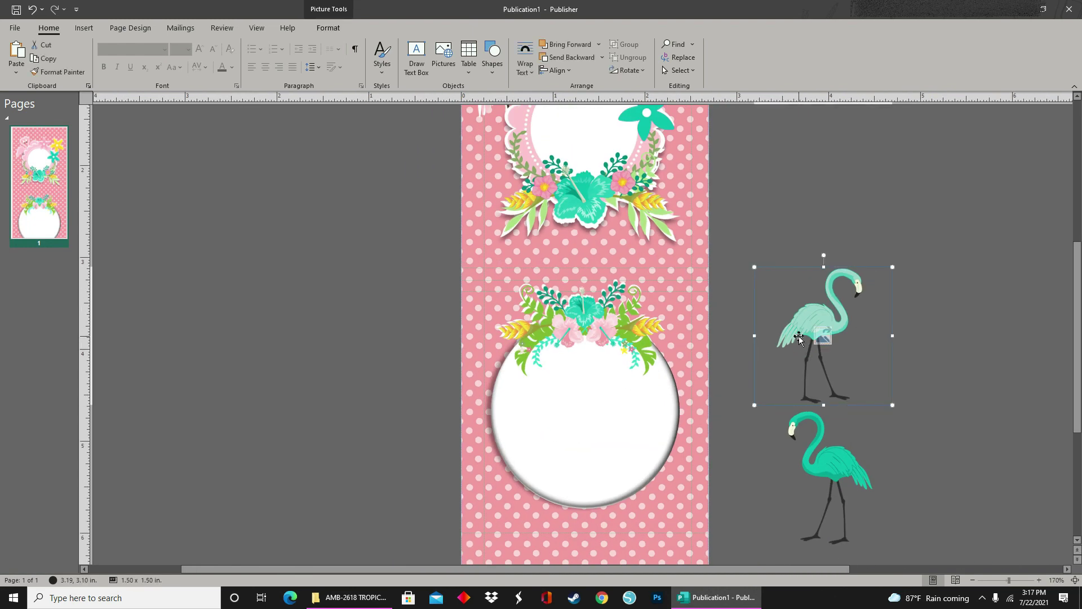
drag(800, 338, 559, 445)
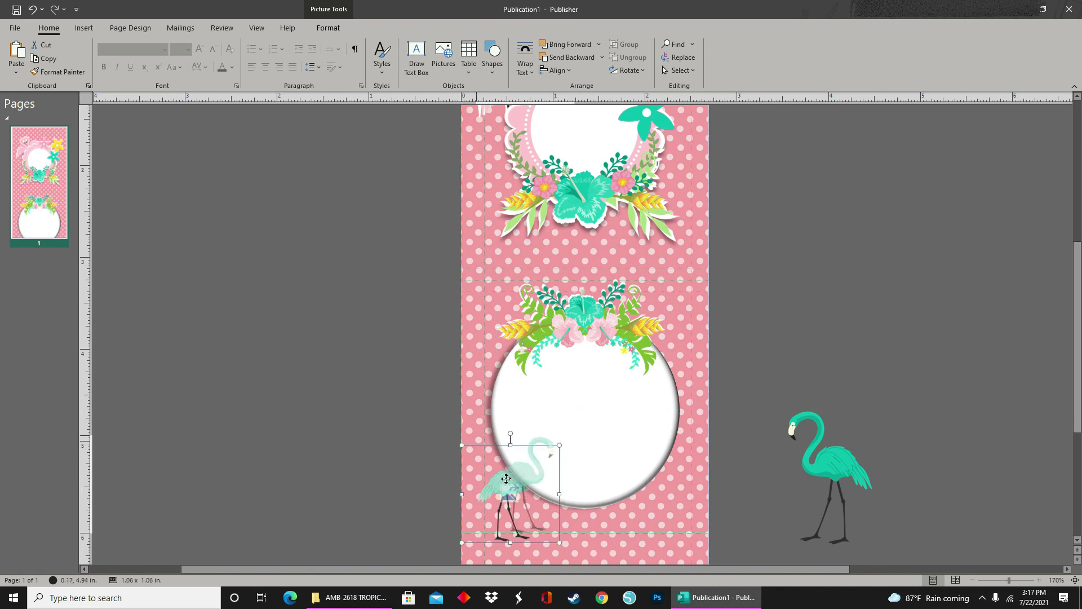
drag(506, 478, 533, 481)
double_click(533, 481)
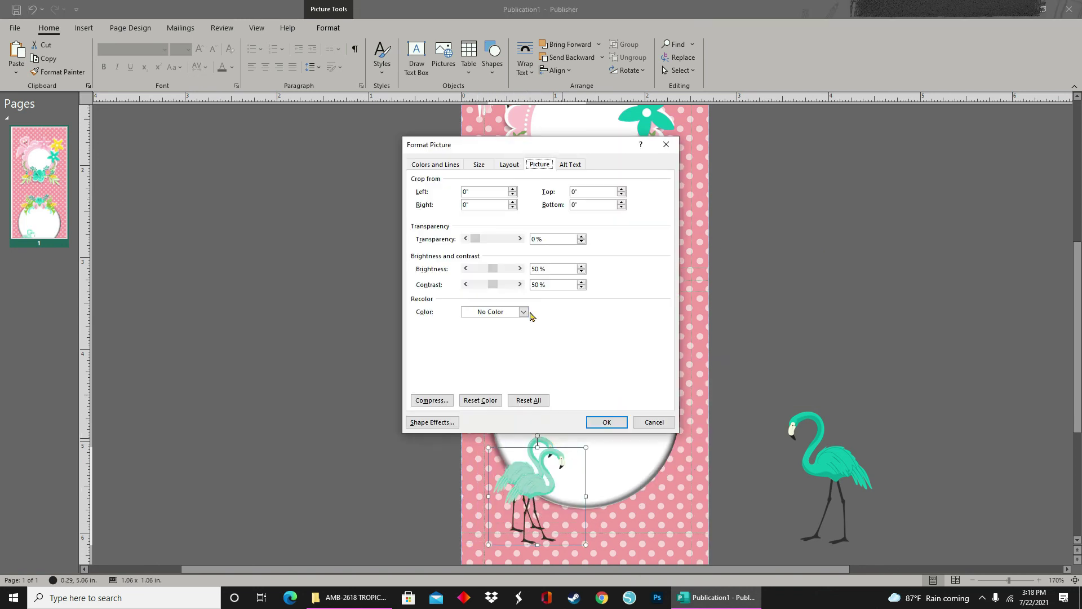
click(607, 421)
drag(541, 545, 528, 534)
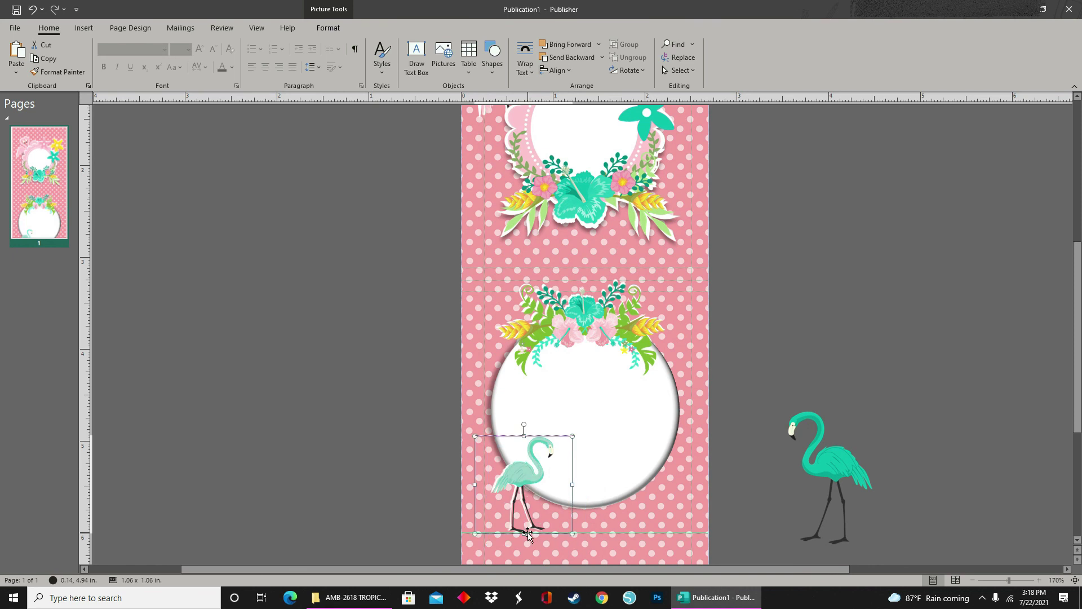
scroll(528, 534, up, 3)
mouse_move(562, 300)
mouse_down()
mouse_move(574, 325)
mouse_move(551, 304)
mouse_up()
double_click(551, 303)
click(609, 420)
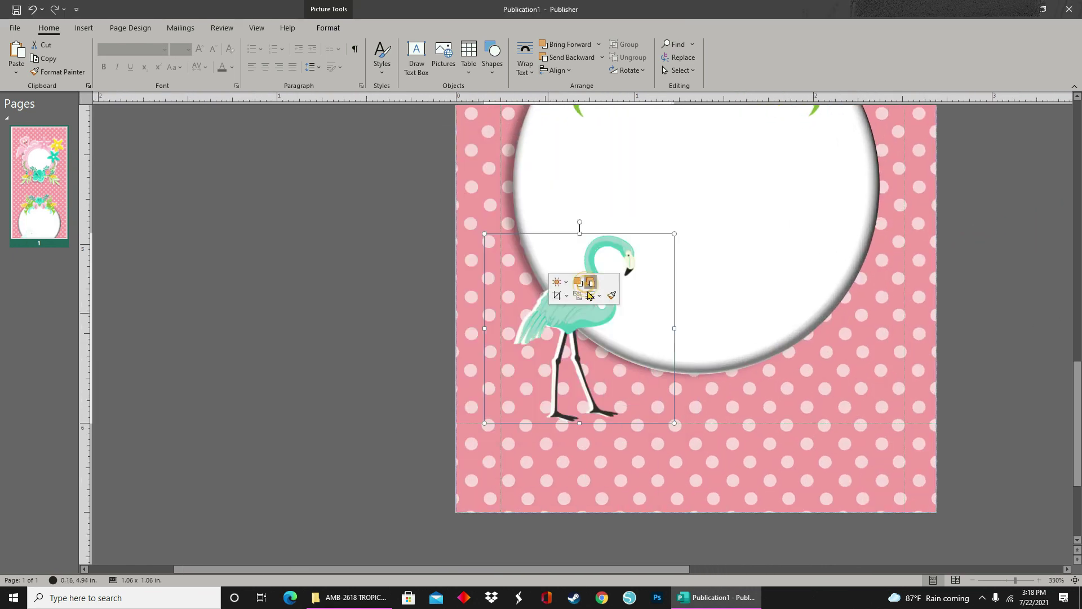
Step: Bring in the second flamingo, shrink it to match, and stand it opposite the first, in front
scroll(789, 310, right, 5)
drag(908, 293, 543, 275)
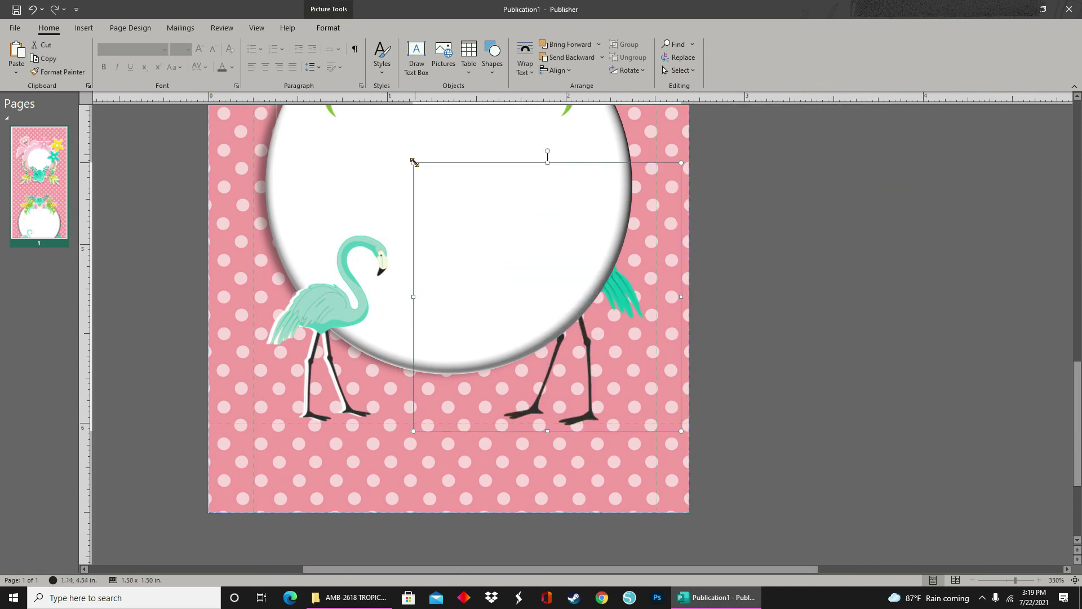
drag(414, 163, 483, 235)
right_click(624, 418)
mouse_move(596, 281)
mouse_down()
mouse_move(617, 304)
mouse_move(597, 277)
mouse_up()
double_click(597, 277)
click(610, 420)
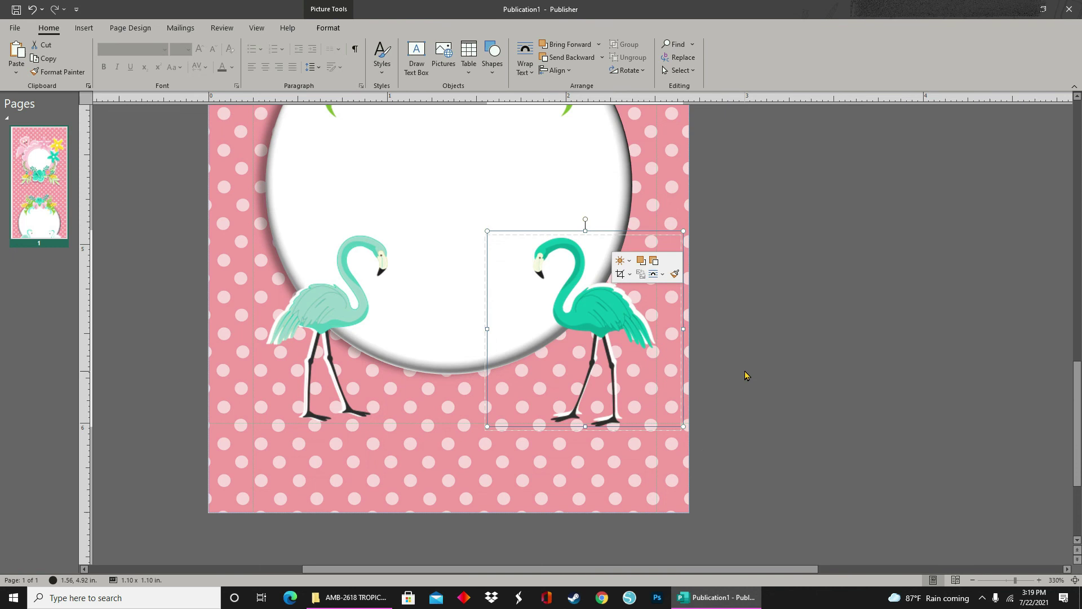
drag(592, 316, 590, 316)
scroll(827, 208, down, 3)
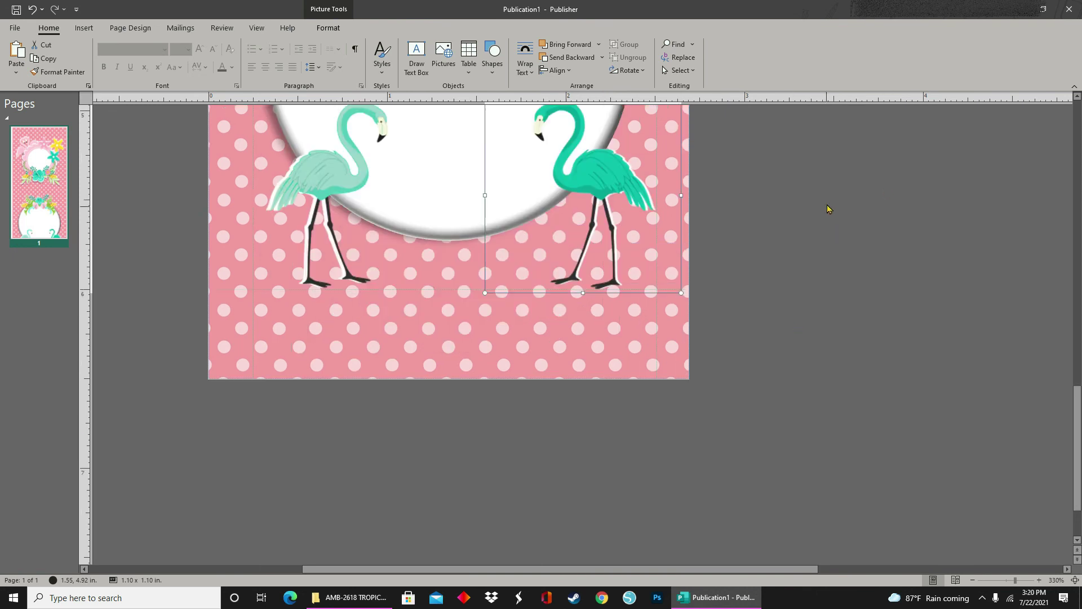
scroll(827, 209, down, 5)
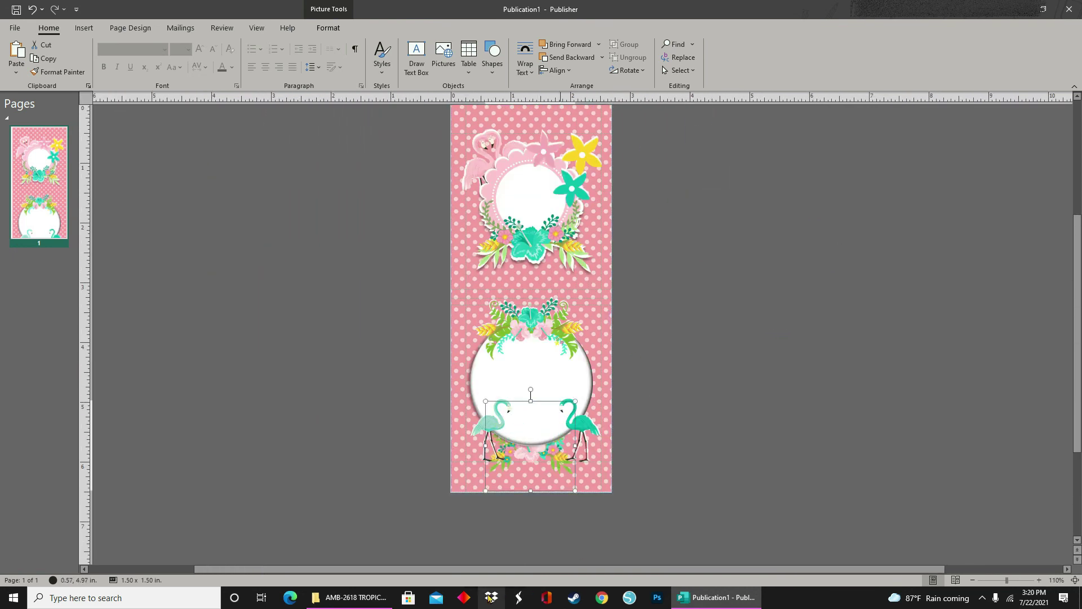
scroll(553, 355, up, 5)
Step: Try a shadow picture effect on the white flower silhouette, then undo it with Ctrl+Z
right_click(587, 152)
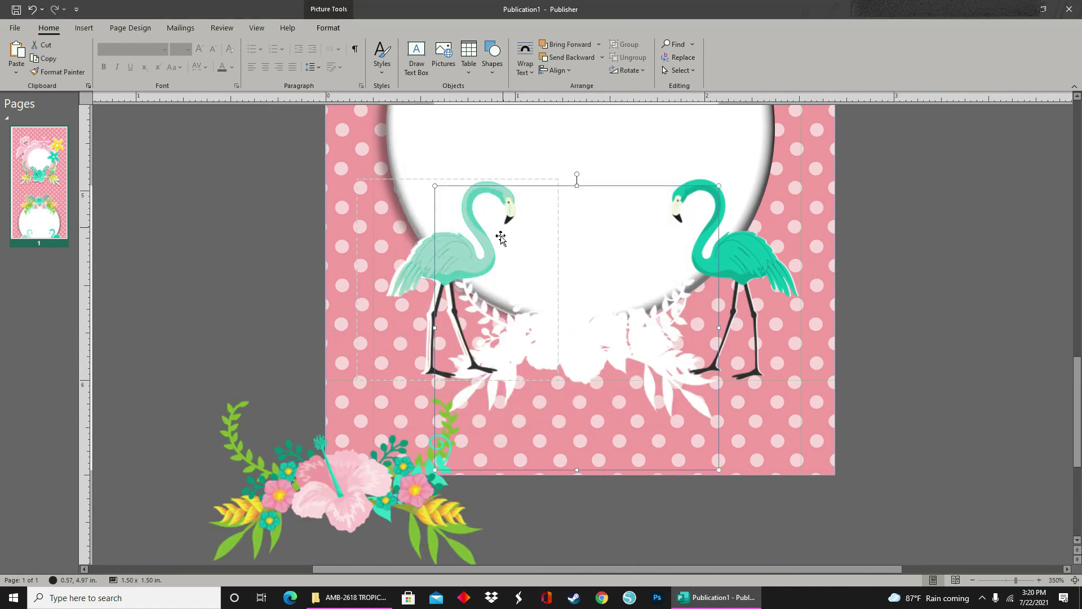
click(328, 28)
click(423, 57)
click(524, 154)
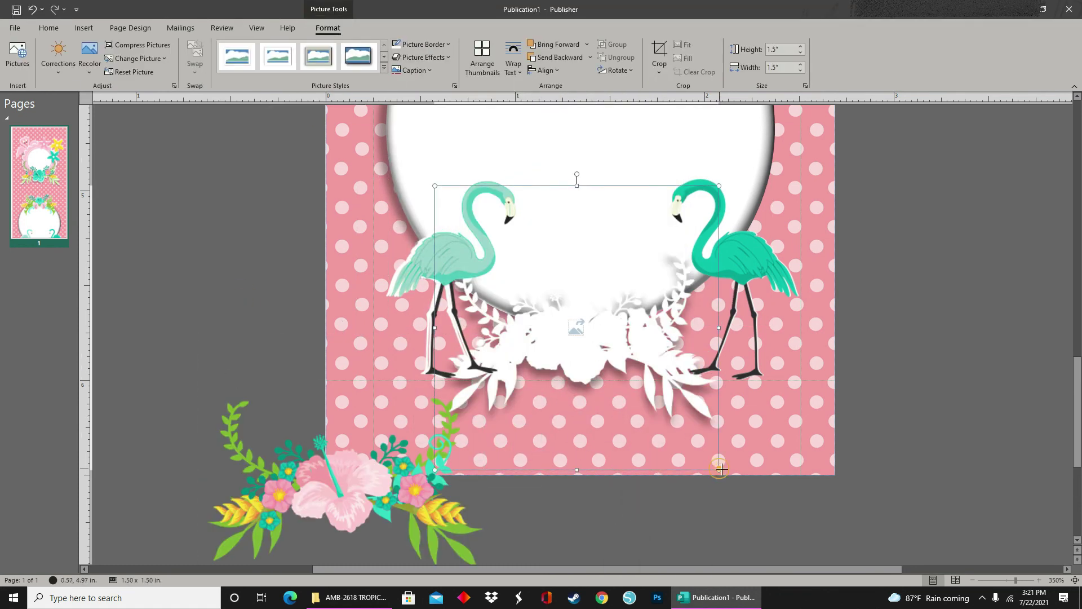
drag(719, 469, 732, 478)
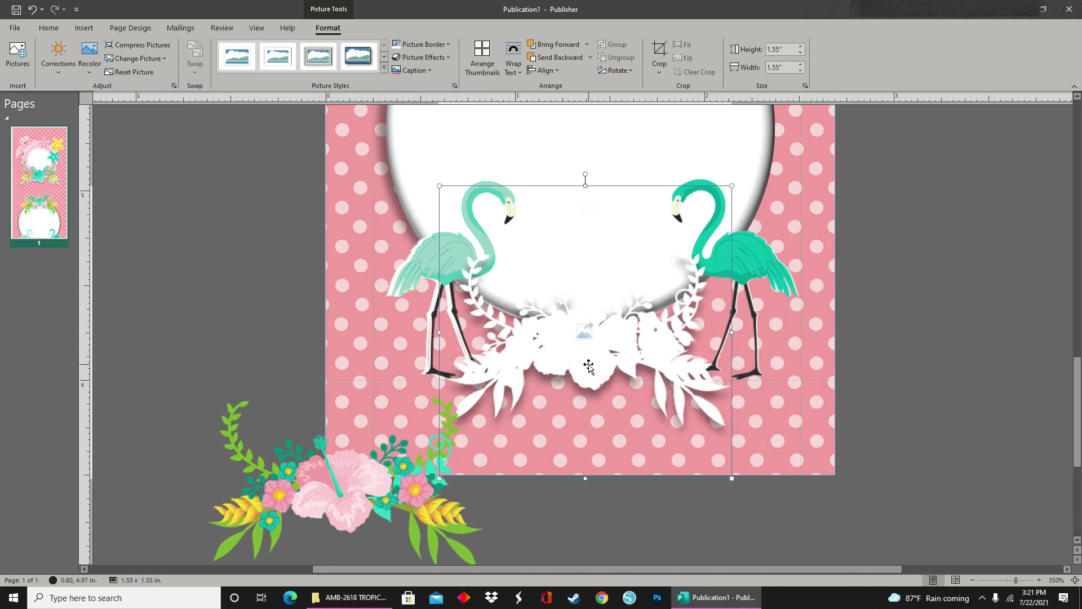
key(ctrl+z)
key(ctrl+z)
key(ctrl+z)
key(ctrl+z)
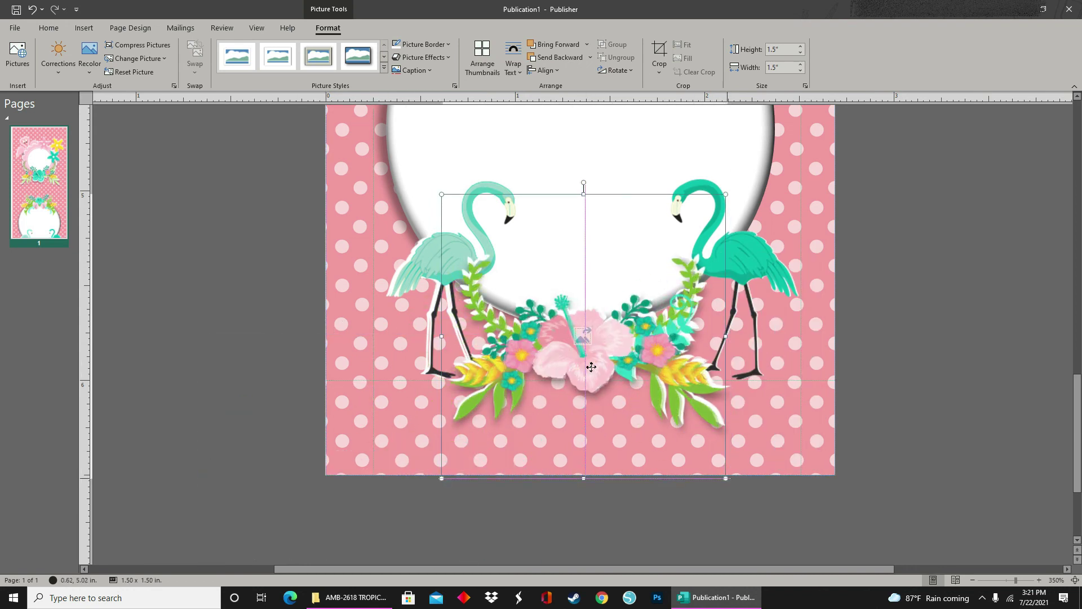
Step: Resize the colourful flower cluster to about 1.52 x 1.51 inches between the flamingos
scroll(615, 366, up, 2)
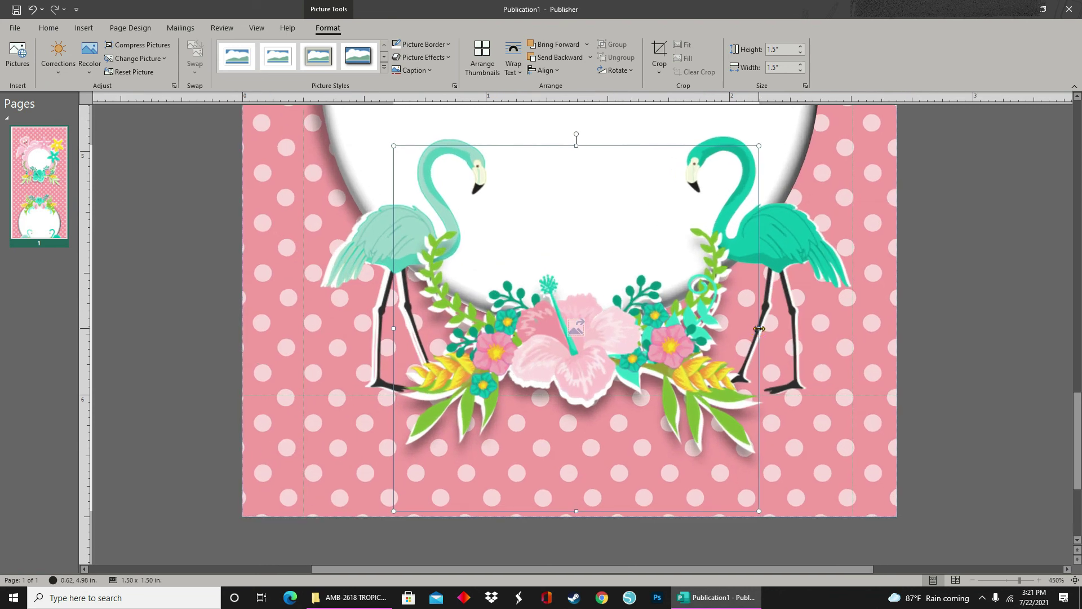
drag(759, 328, 764, 329)
drag(576, 512, 576, 514)
drag(553, 370, 549, 374)
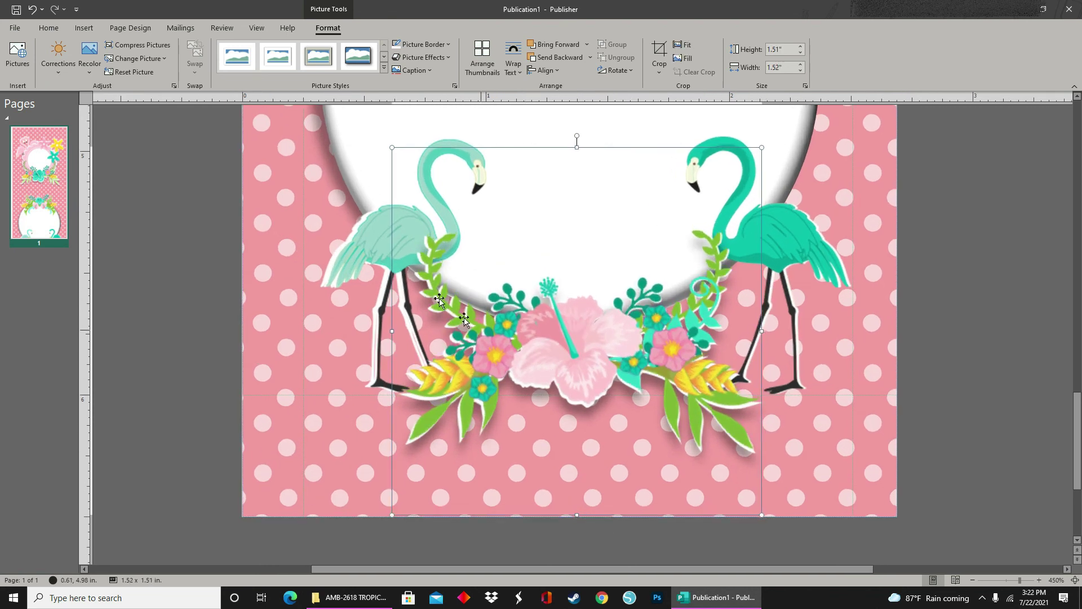
scroll(522, 246, down, 5)
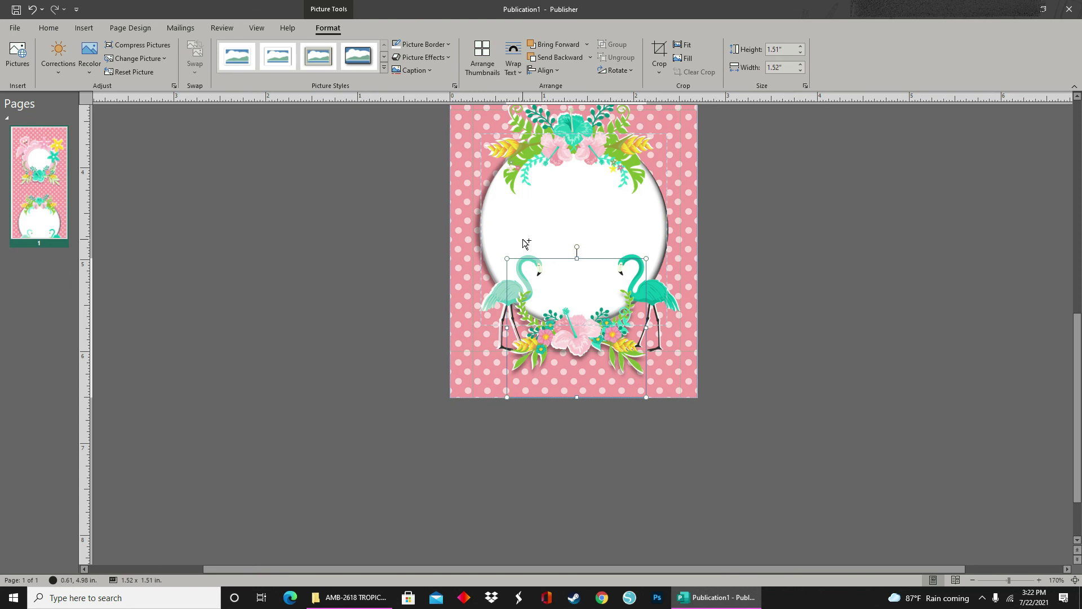
Step: Insert the first plain WordArt style with the text 'Love Is'
scroll(526, 244, up, 5)
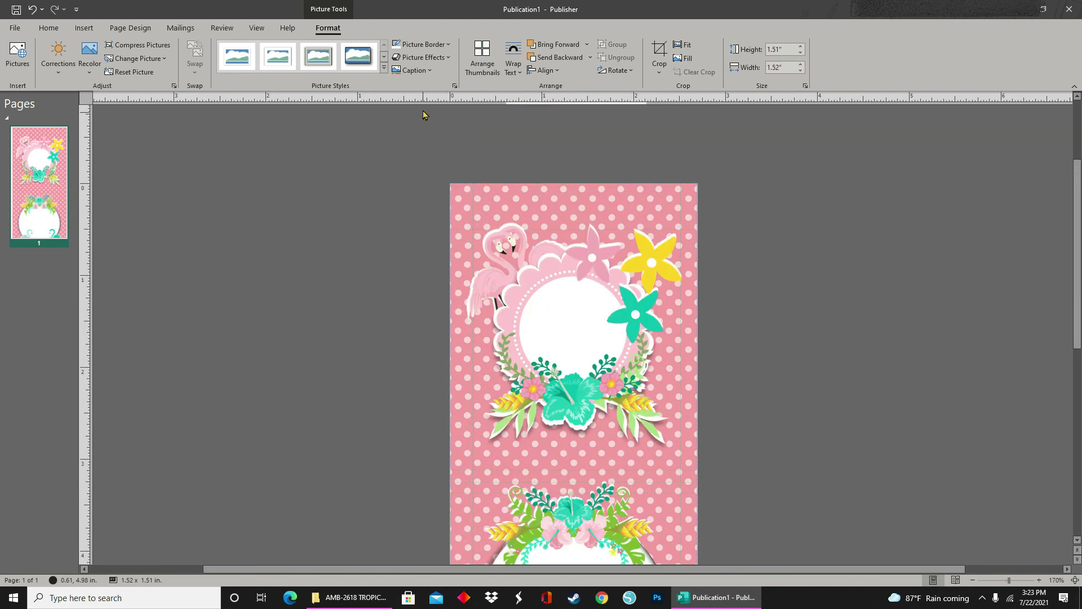
click(83, 28)
click(456, 54)
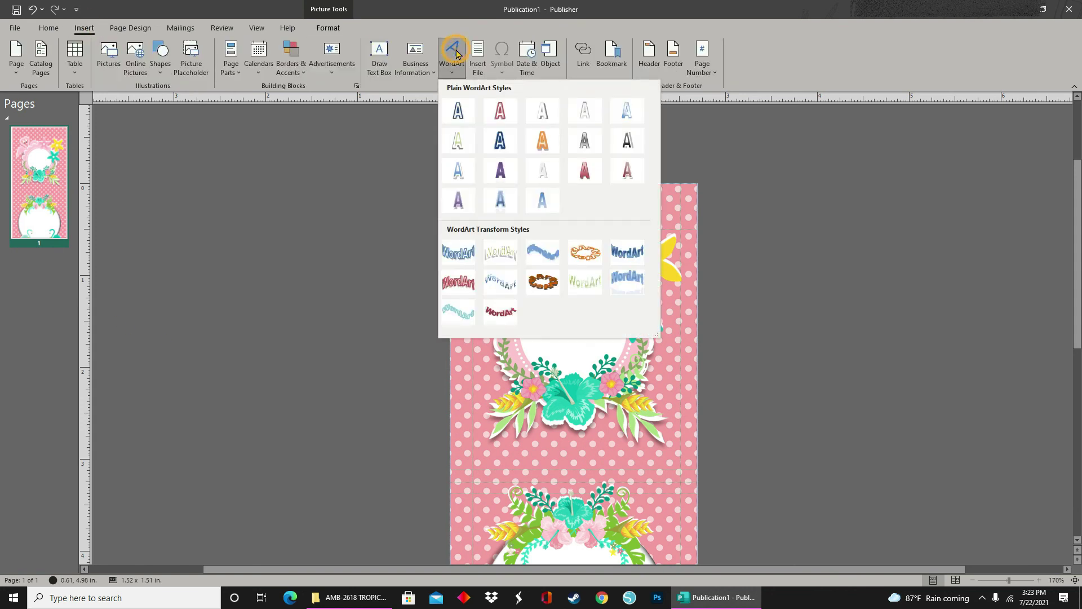
click(458, 110)
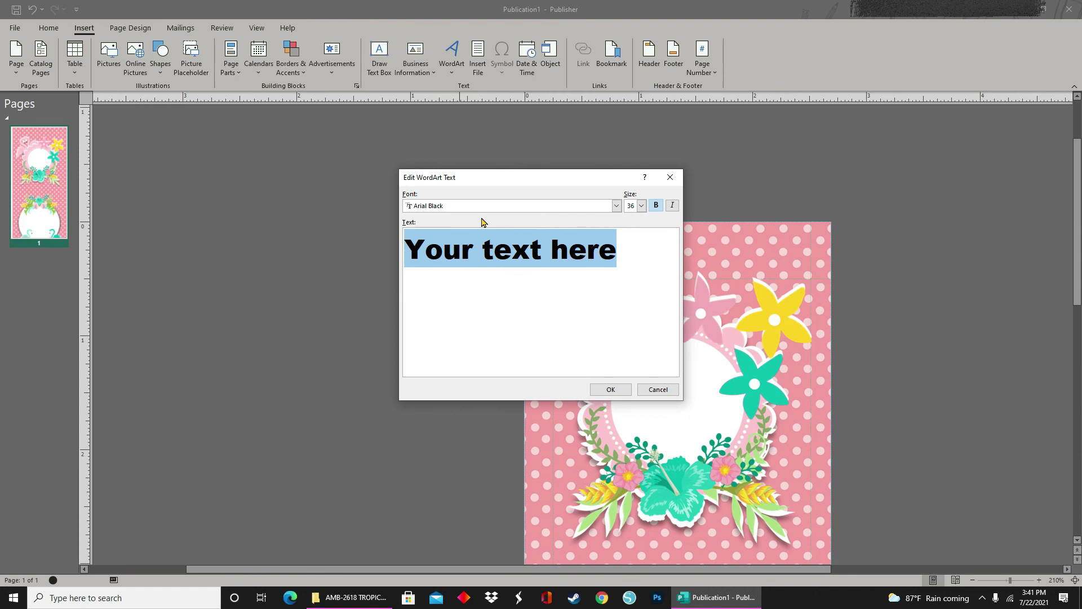
text(Love)
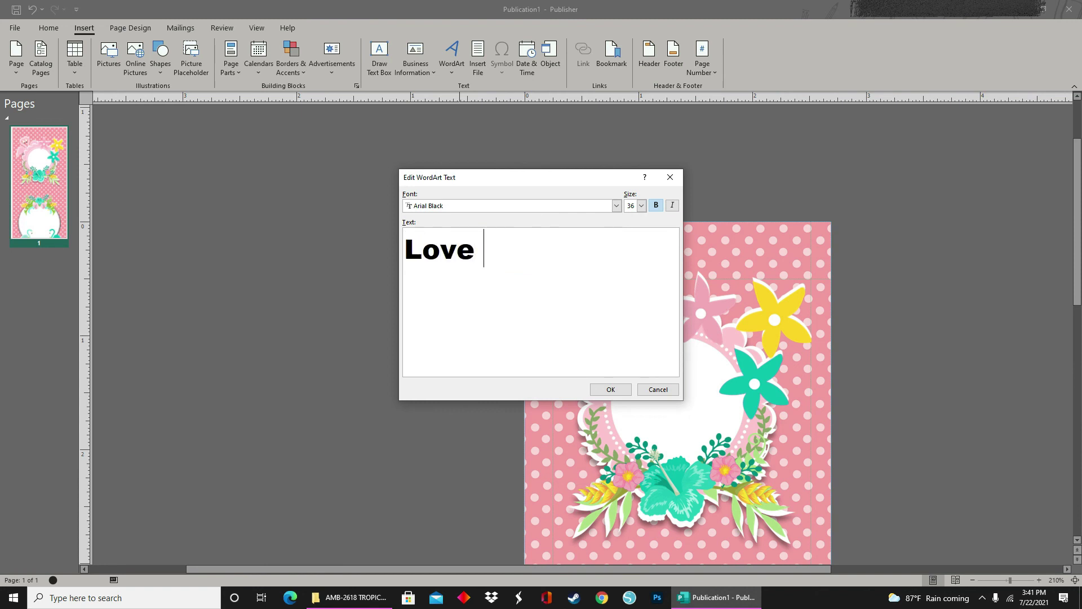
text( Is)
Step: Set the WordArt font to Angel Signature and confirm
click(472, 207)
scroll(472, 241, down, 5)
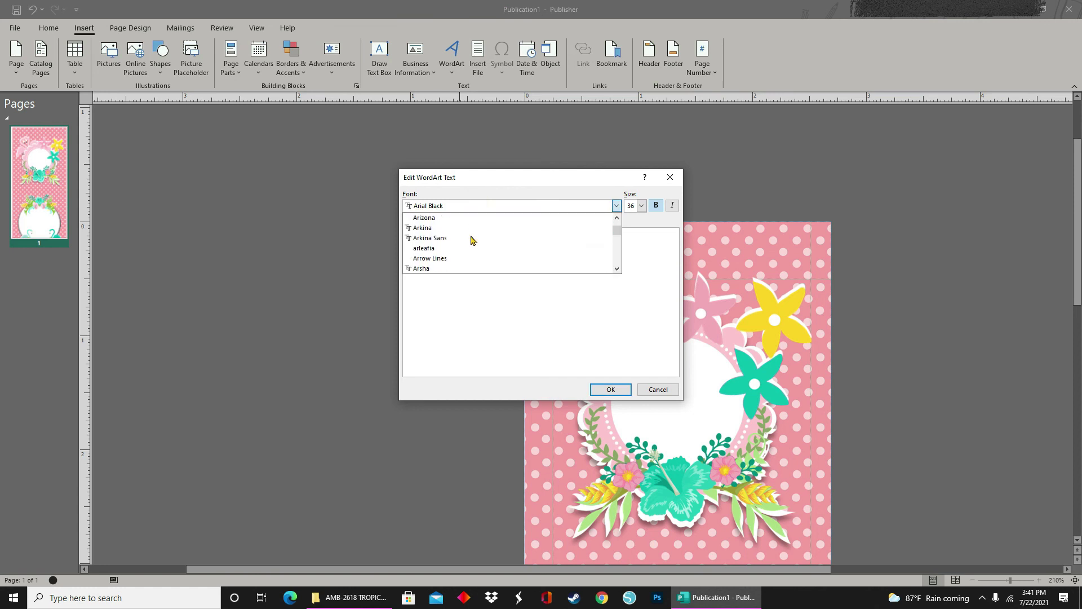
scroll(472, 241, down, 2)
scroll(473, 240, up, 2)
scroll(472, 240, up, 4)
scroll(473, 241, up, 1)
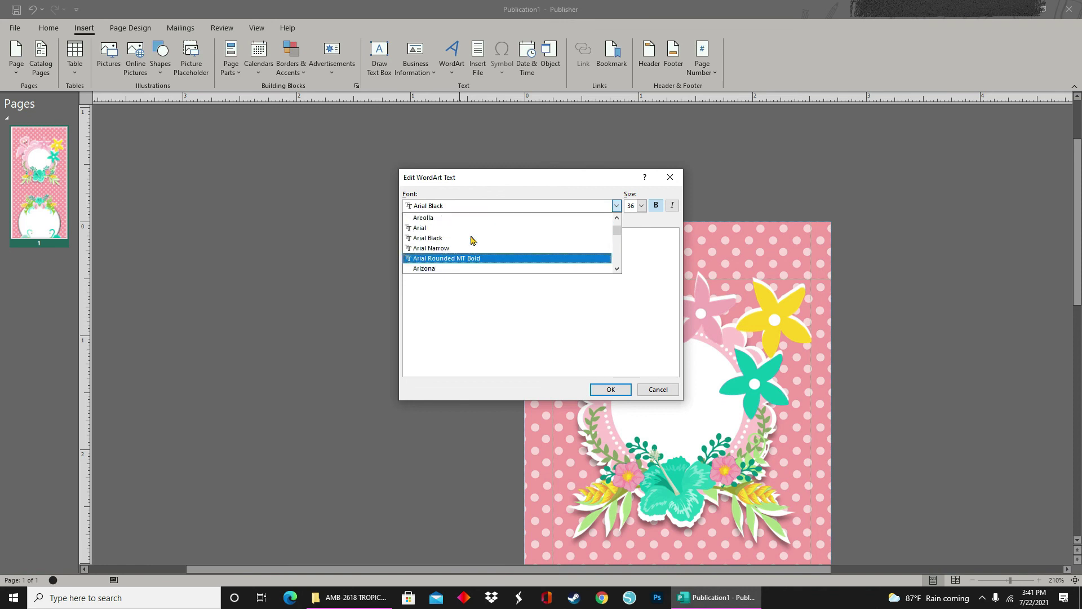
scroll(472, 240, up, 4)
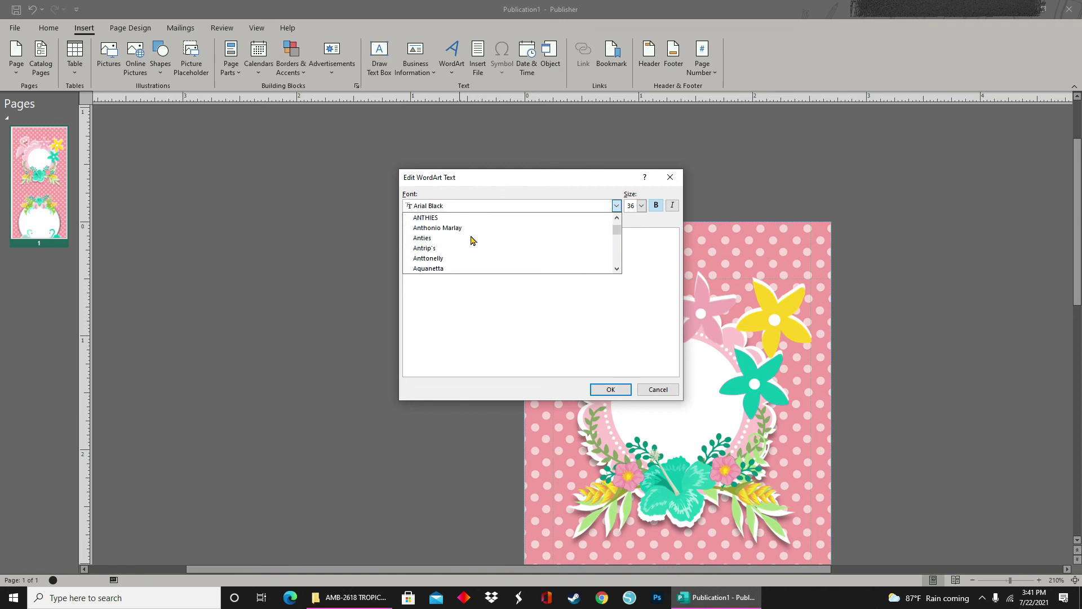
scroll(462, 246, up, 4)
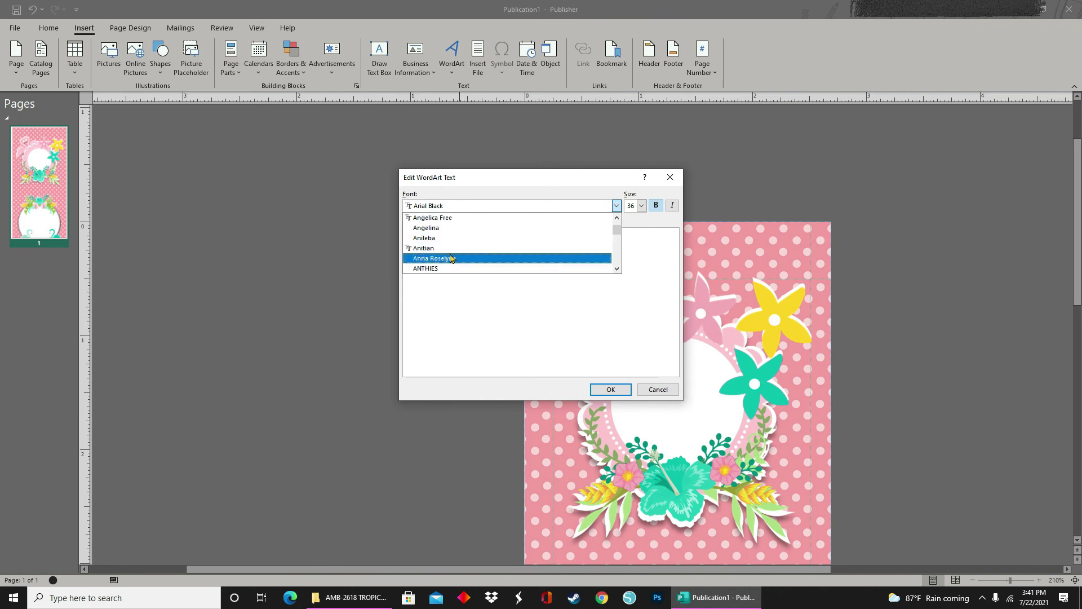
scroll(453, 231, up, 2)
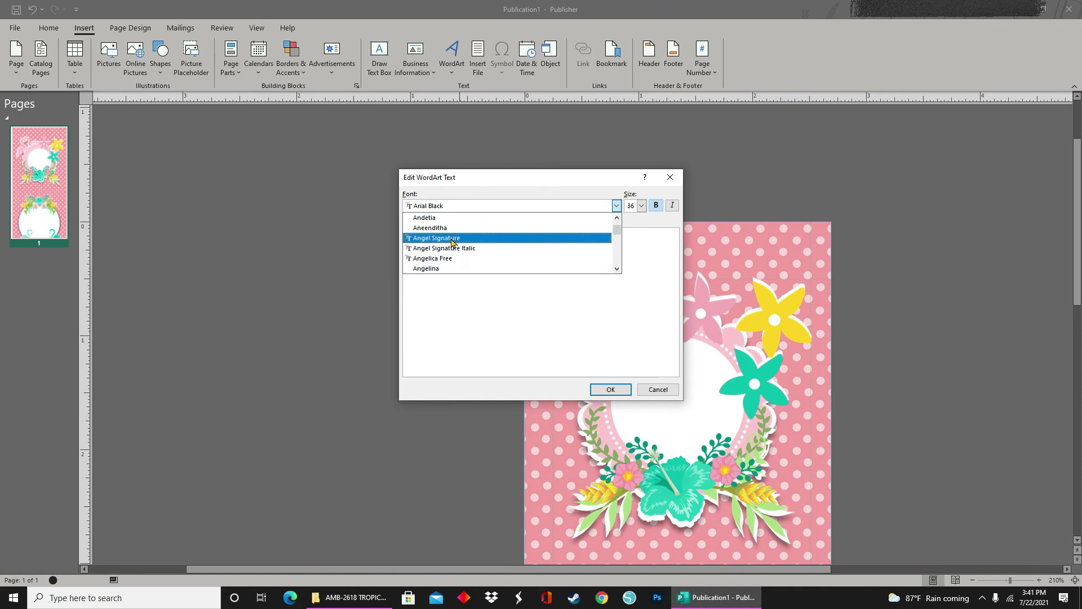
click(452, 239)
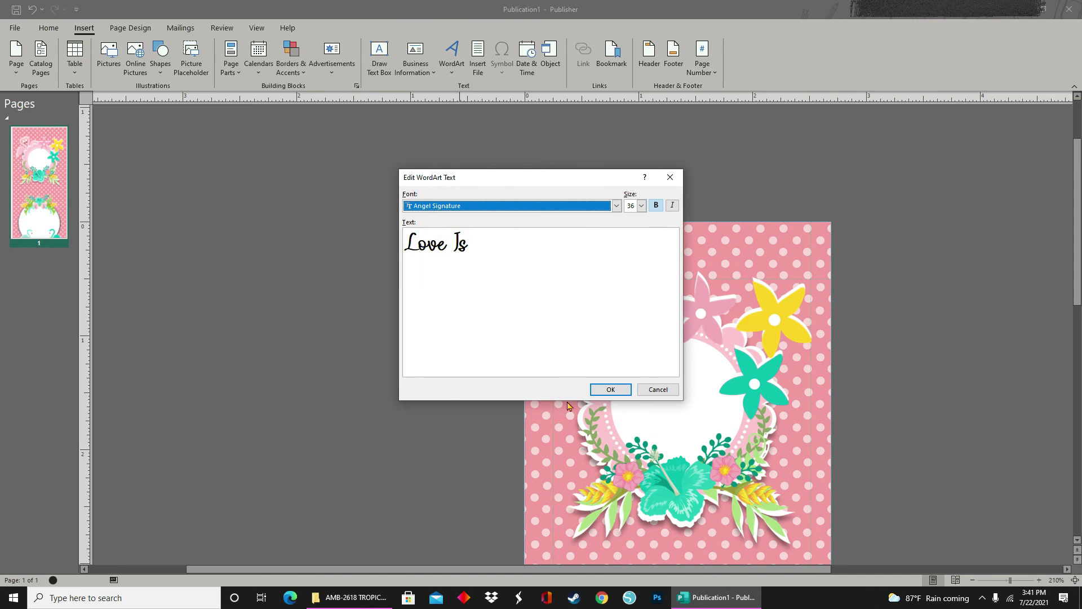
click(610, 389)
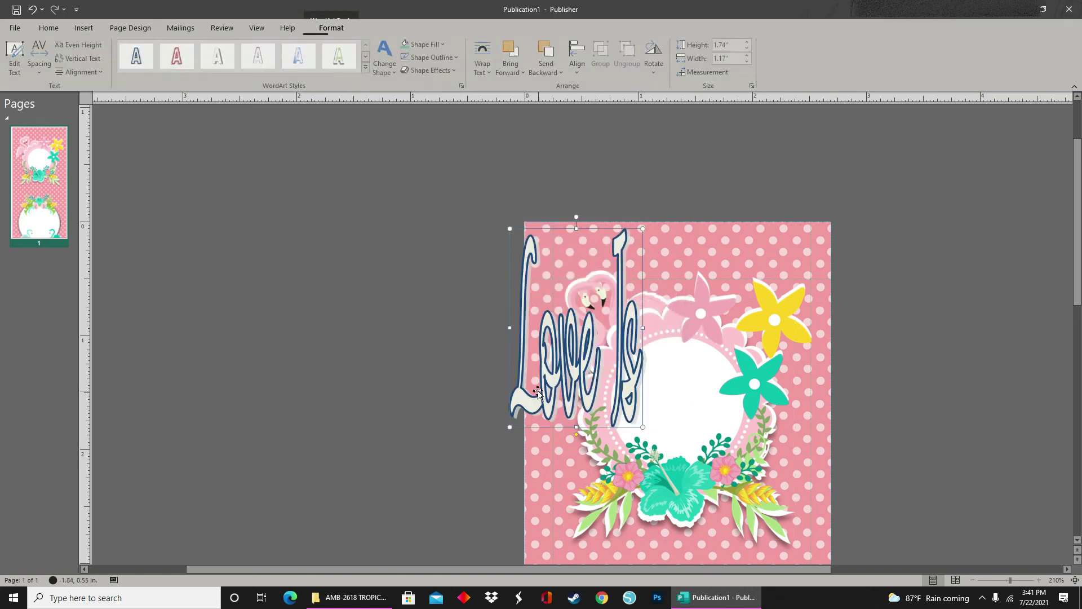
Step: Move 'Love Is' left of the page, shorten it, and apply teal fill, white outline, outer shadow
drag(537, 393, 412, 387)
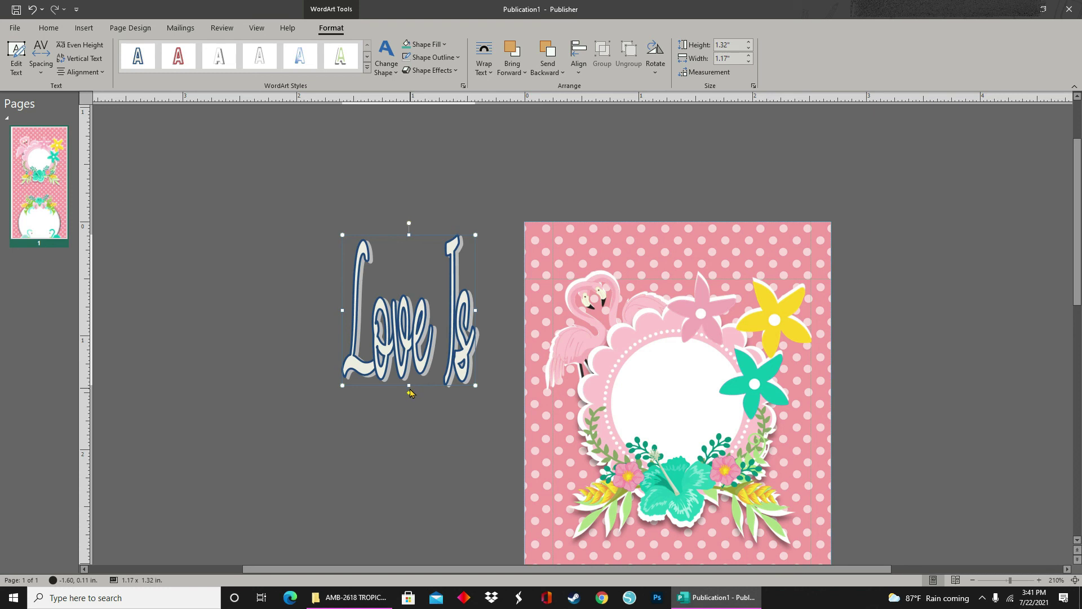
drag(408, 387, 408, 378)
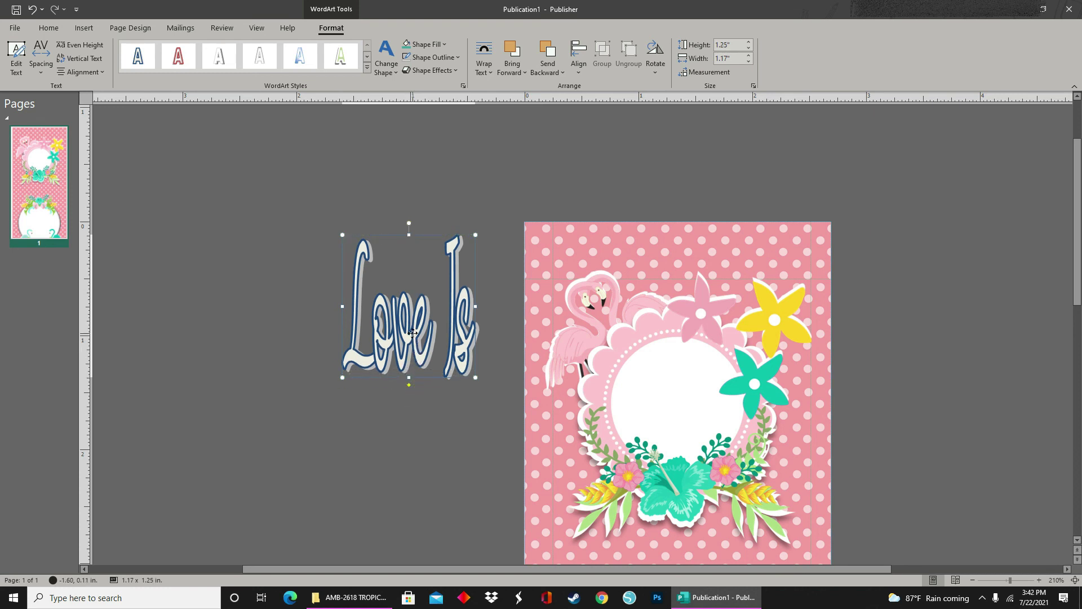
click(406, 45)
click(438, 57)
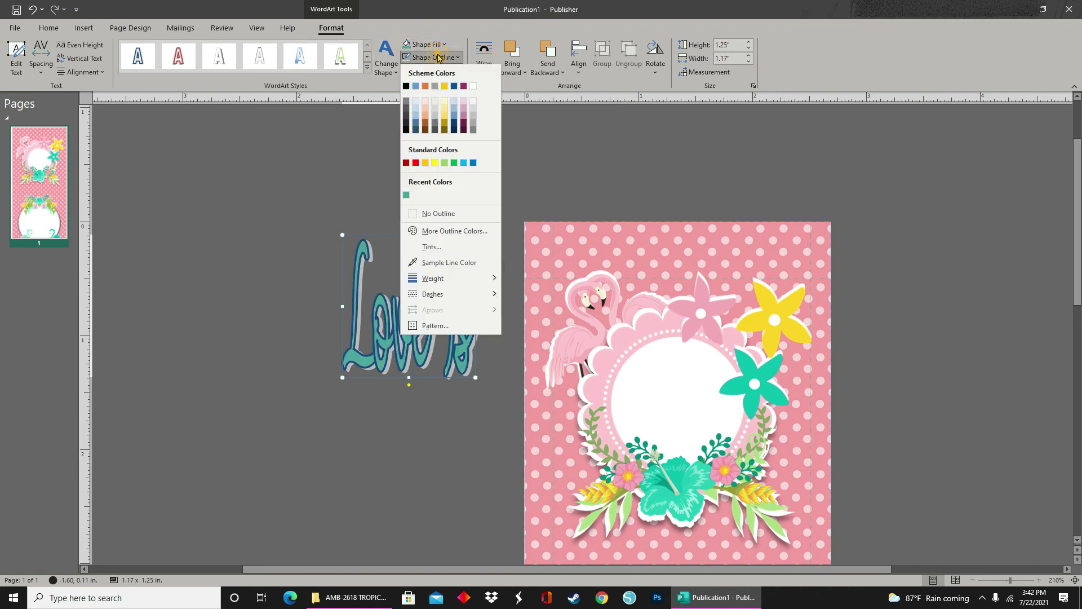
click(472, 86)
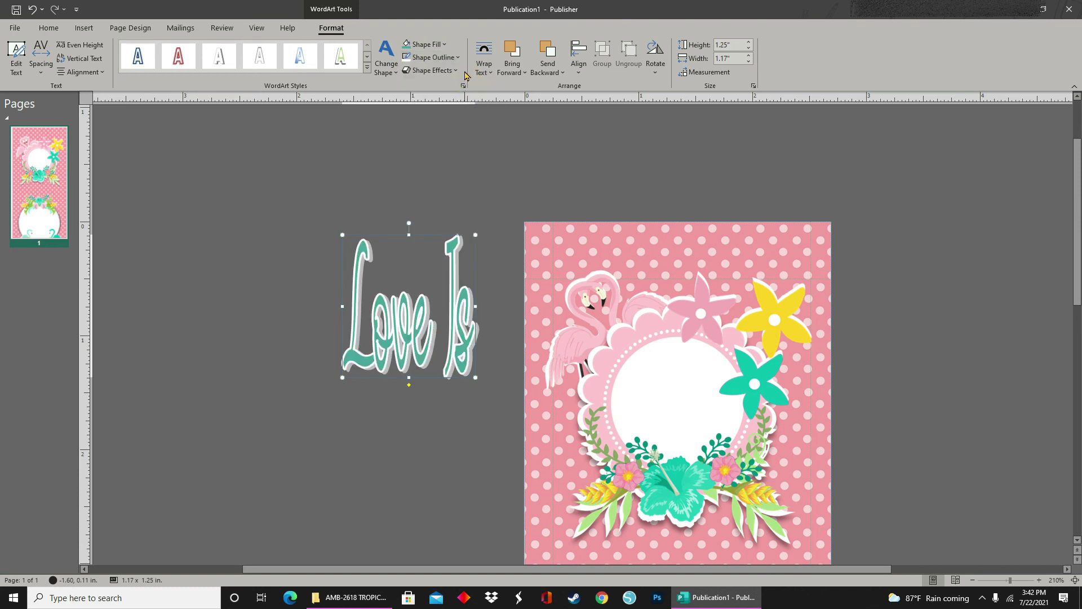
click(433, 70)
mouse_move(445, 93)
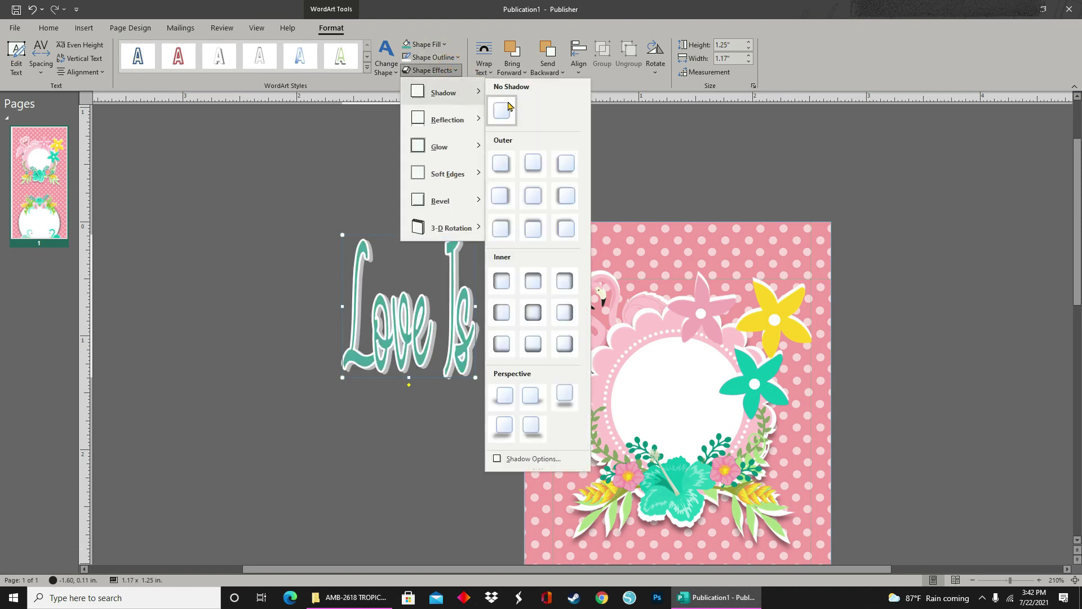
click(533, 165)
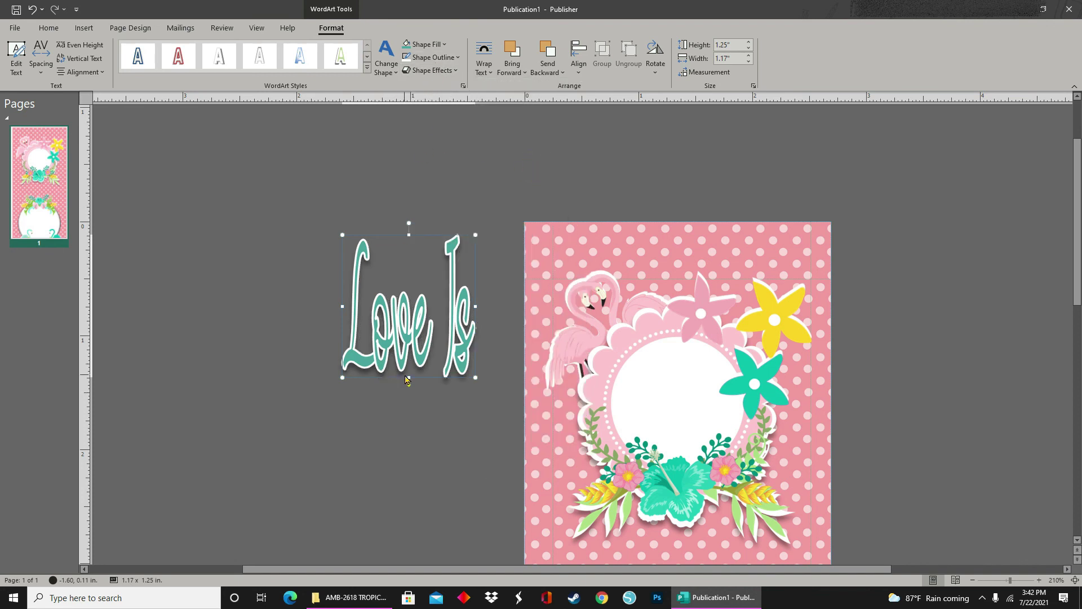
Step: Squash 'Love Is' to about 0.72 inches tall, place it atop the upper circle, and copy it
drag(409, 376, 412, 321)
drag(463, 293, 650, 361)
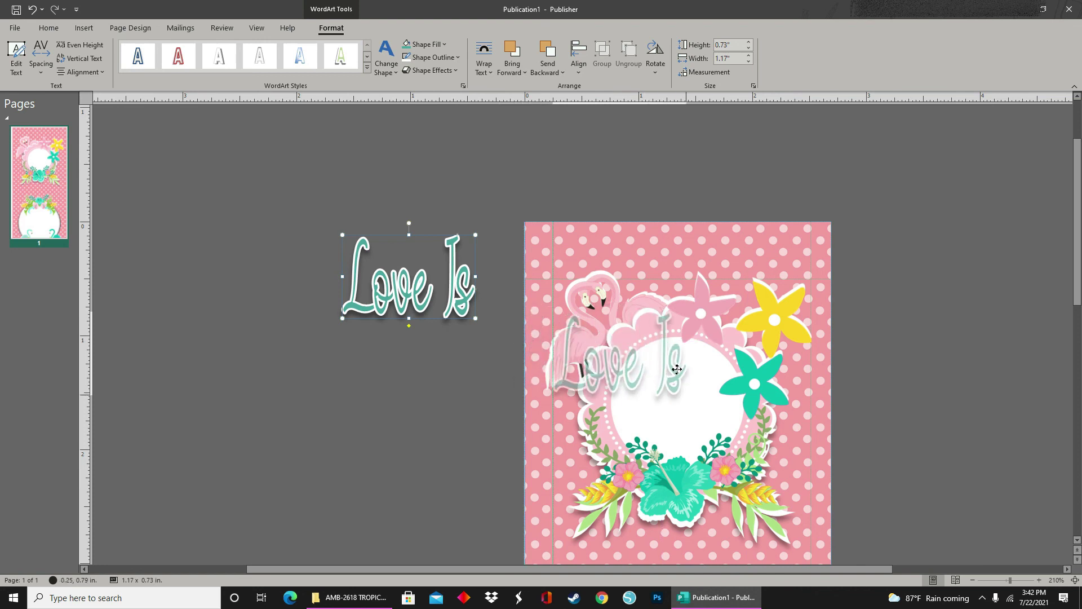
drag(677, 368, 726, 372)
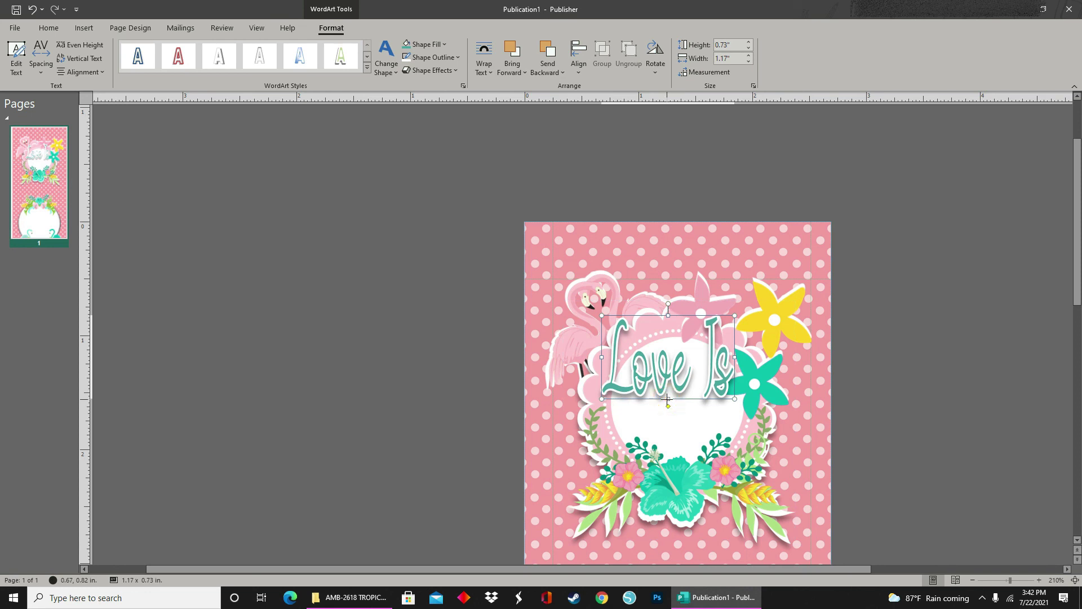
drag(668, 399, 668, 398)
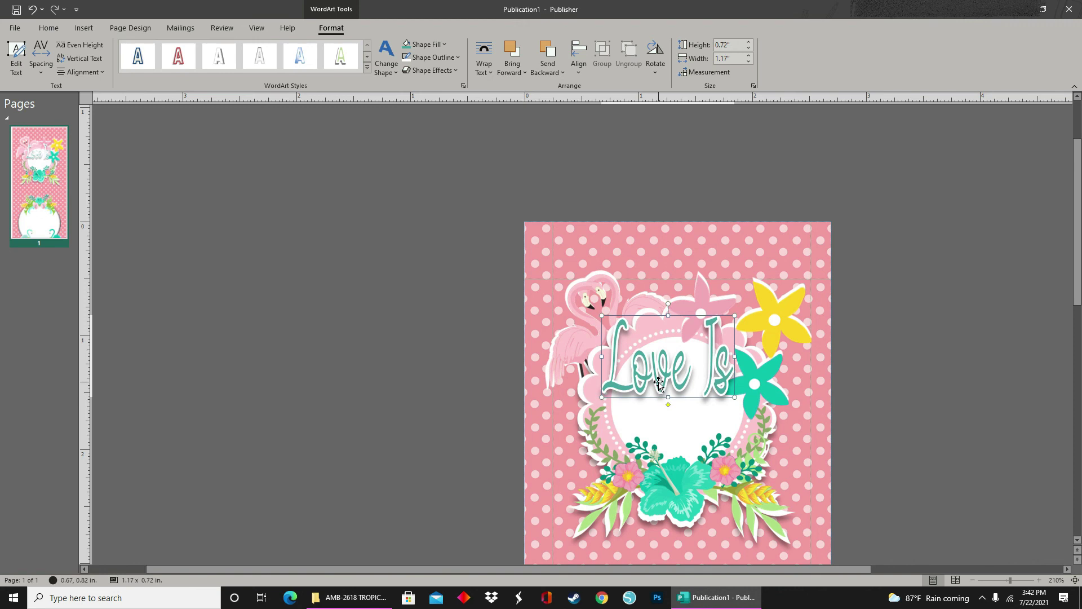
right_click(658, 382)
click(382, 334)
Step: Paste a copy of the WordArt beside the page and change its text to 'Brewing'
right_click(317, 338)
click(334, 369)
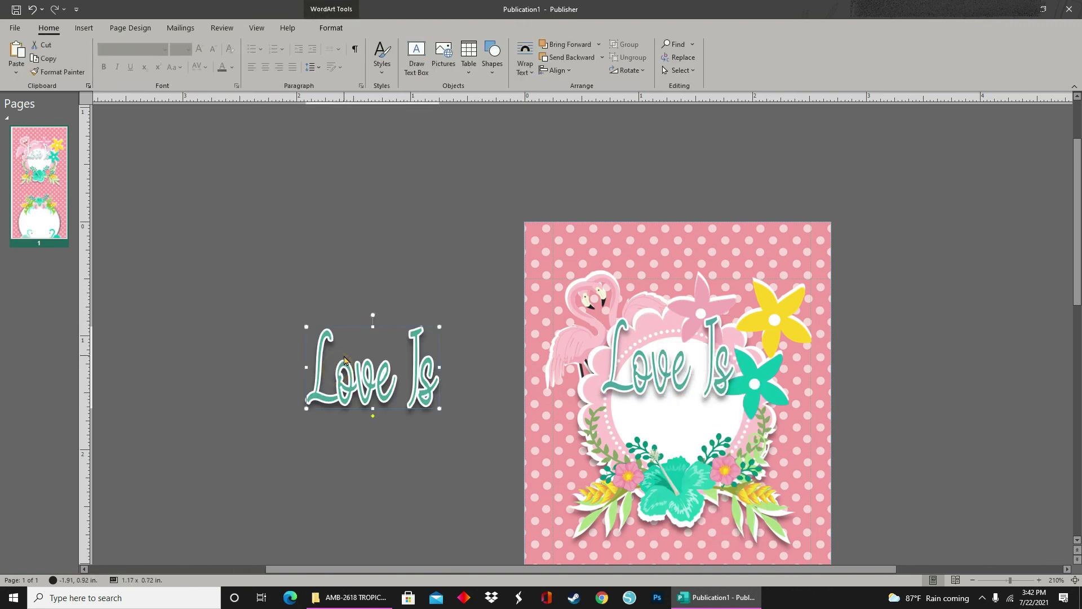
click(380, 389)
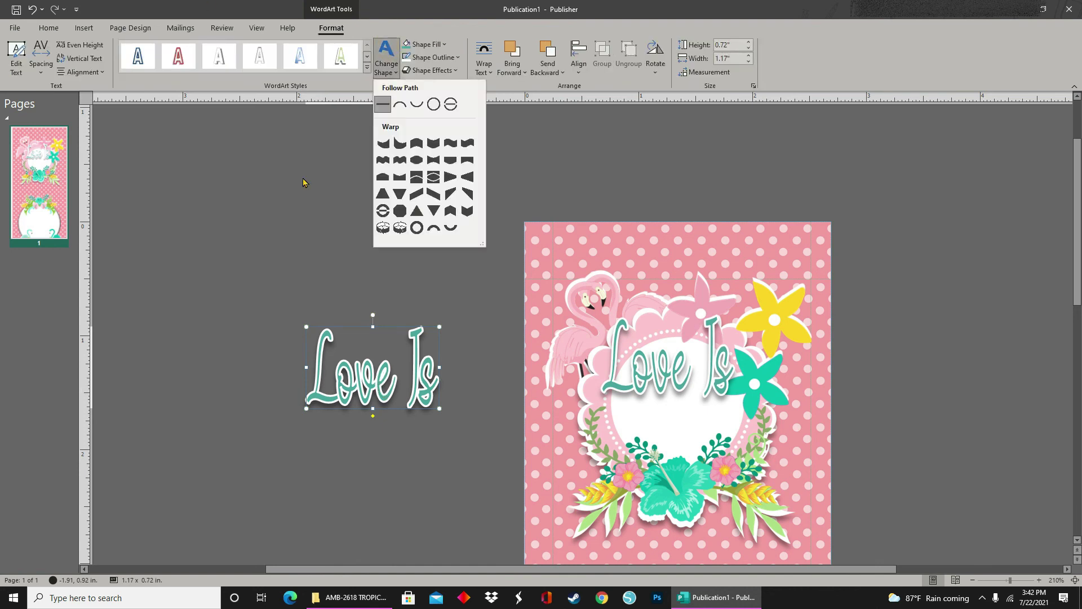
double_click(357, 388)
text(Brewing)
key(Return)
Step: Place 'Brewing' on the card directly beneath 'Love Is'
drag(414, 372, 731, 443)
double_click(733, 404)
click(604, 409)
right_click(663, 422)
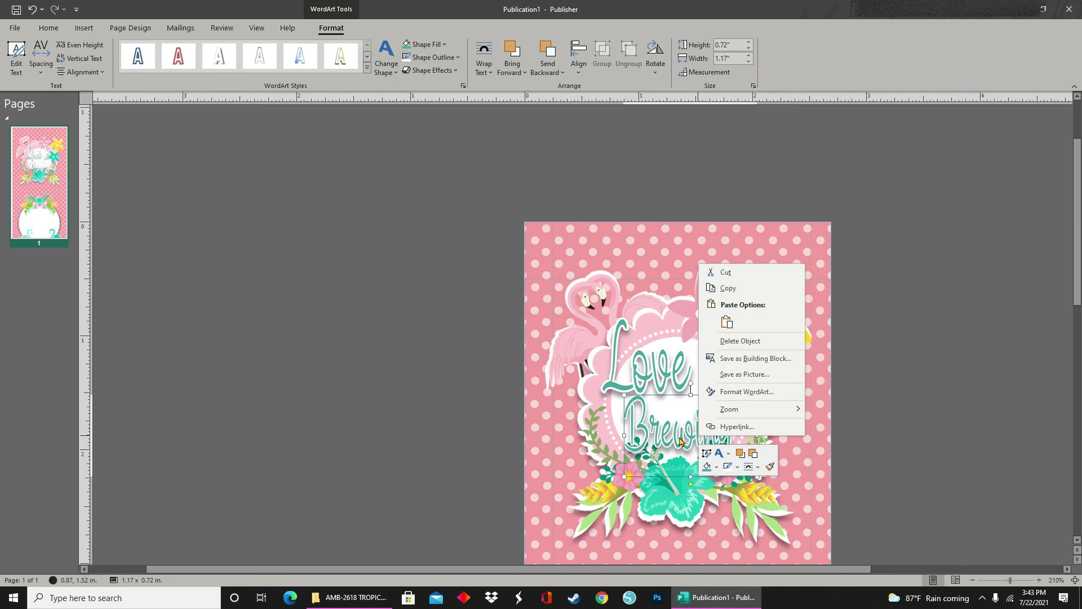
click(727, 397)
click(607, 410)
double_click(663, 421)
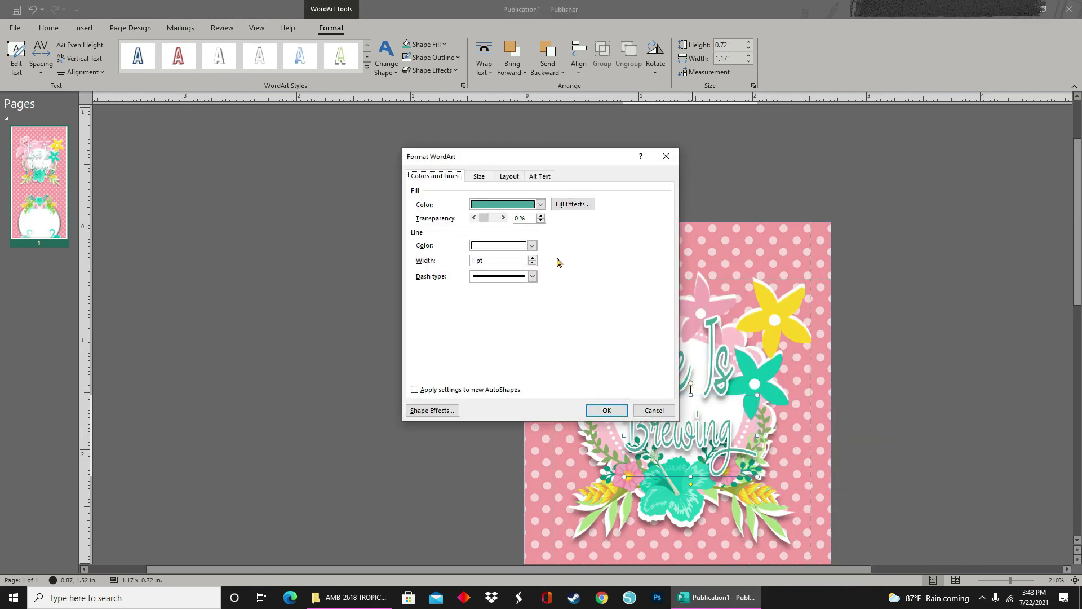
key(Escape)
key(Escape)
click(671, 402)
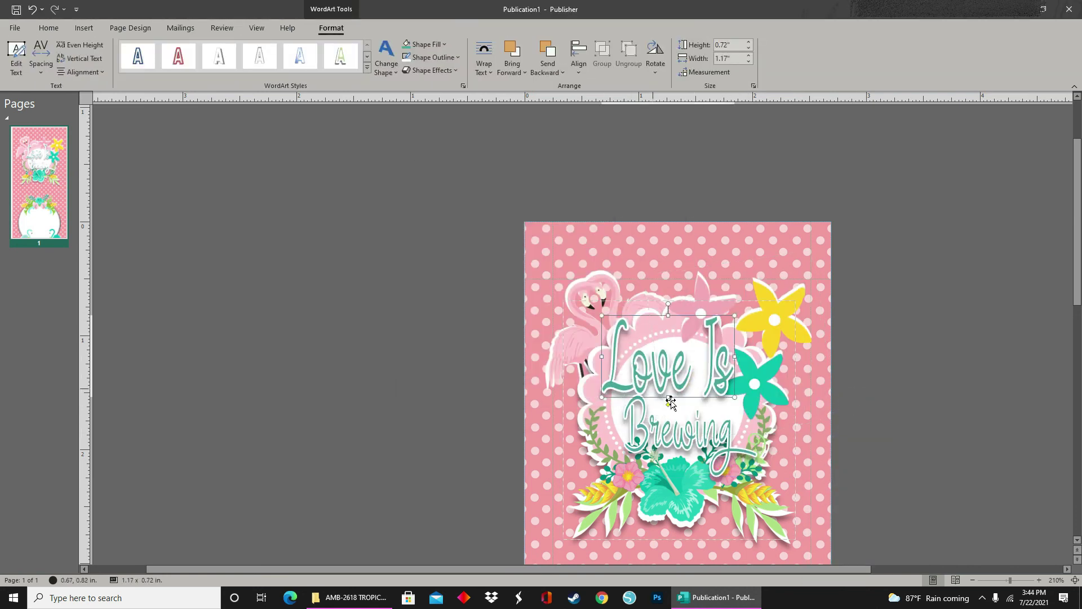
click(834, 363)
scroll(833, 362, down, 5)
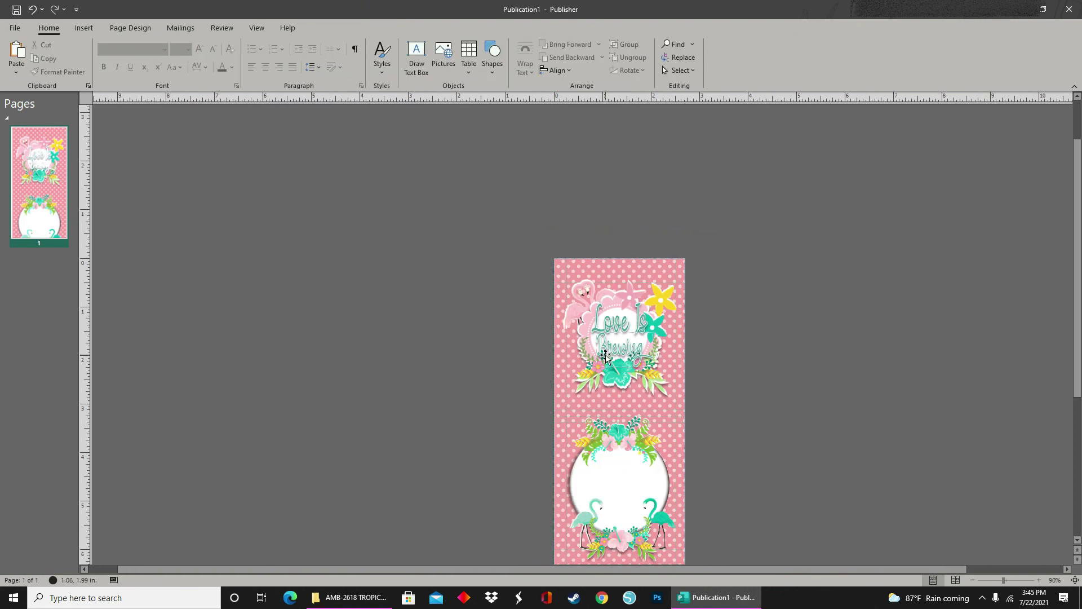
Step: Copy the WordArt, retype it as 'Thank you for', and move it onto the lower circle
drag(605, 357, 315, 338)
click(344, 346)
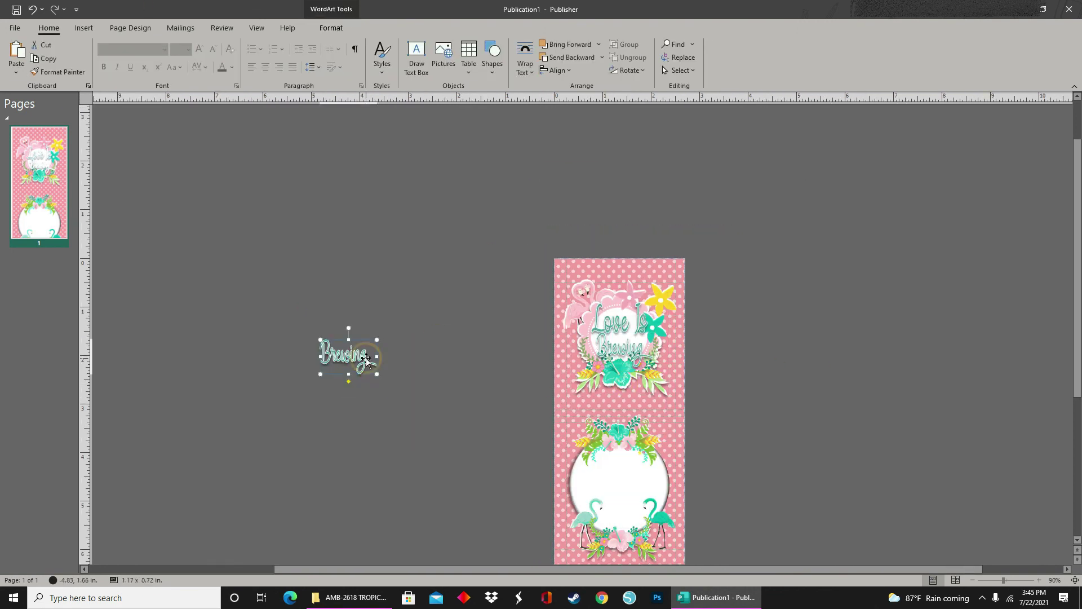
double_click(348, 355)
text(Thank you for)
click(610, 389)
drag(377, 358, 649, 463)
Step: Paste another WordArt copy and change its text to 'Having tea with'
scroll(649, 464, down, 3)
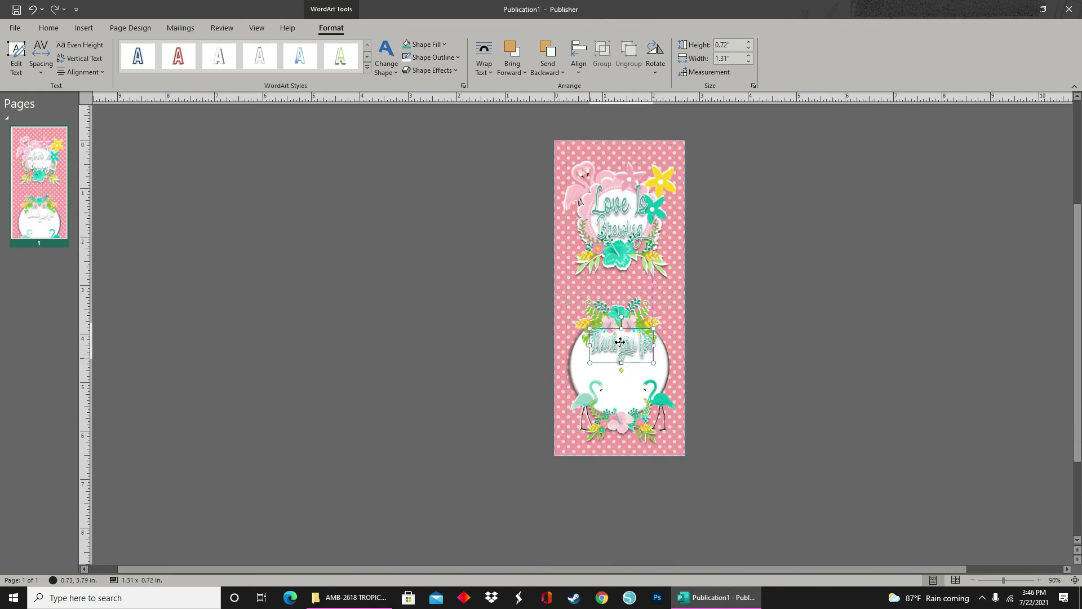
right_click(314, 286)
click(340, 325)
double_click(343, 300)
text(Having tea with)
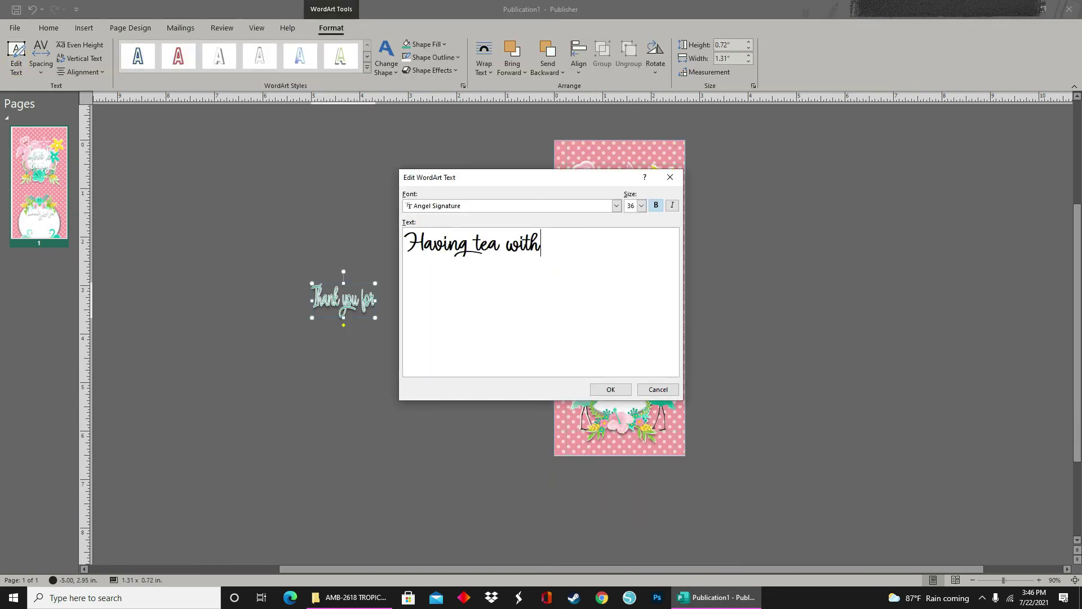
key(Return)
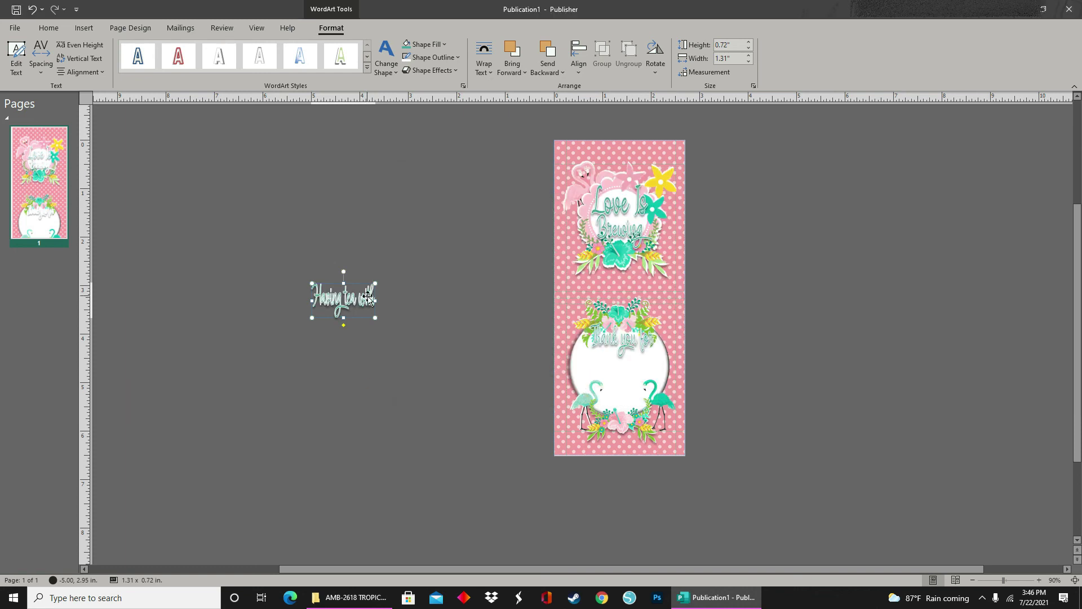
Step: Place a further copy and change its text to 'Our Bride to Be'
drag(381, 305, 627, 383)
double_click(336, 324)
text(Our Bride to Be)
click(603, 389)
Step: Shrink and widen 'Our Bride to Be', stacking the three message lines within the lower circle
ctrl+scroll(627, 384, up, 5)
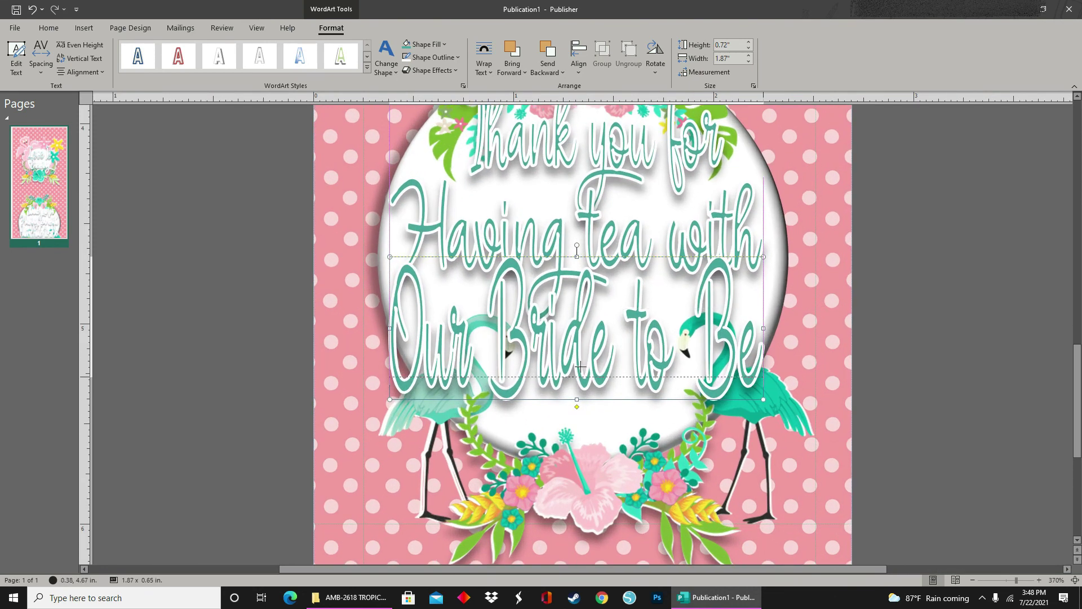
drag(783, 428, 733, 279)
drag(456, 279, 432, 279)
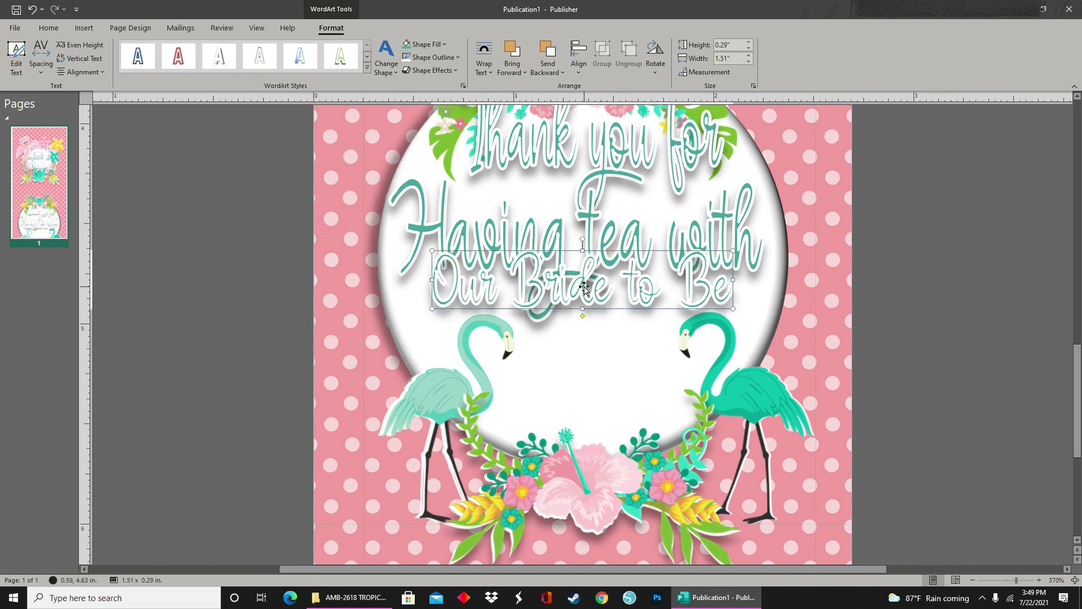
click(457, 57)
click(545, 291)
click(535, 293)
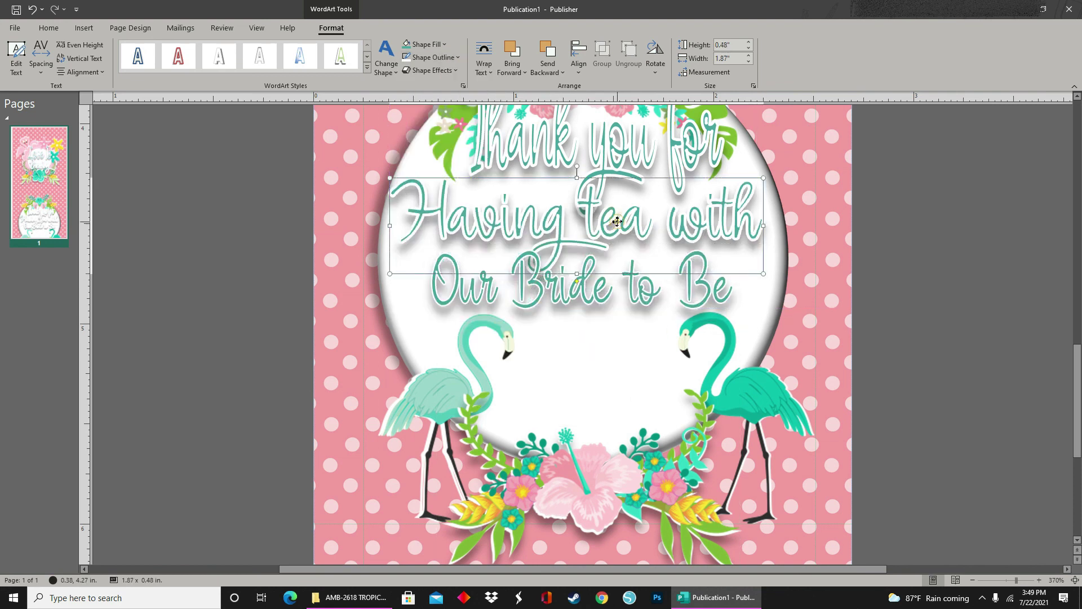
click(434, 57)
scroll(620, 338, up, 3)
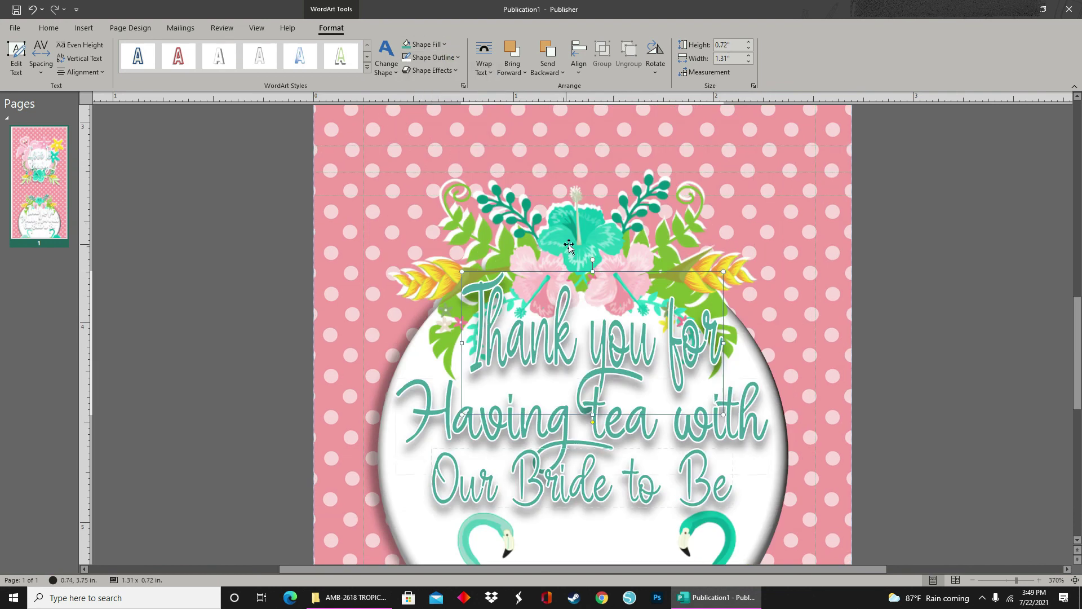
click(624, 355)
scroll(892, 347, down, 5)
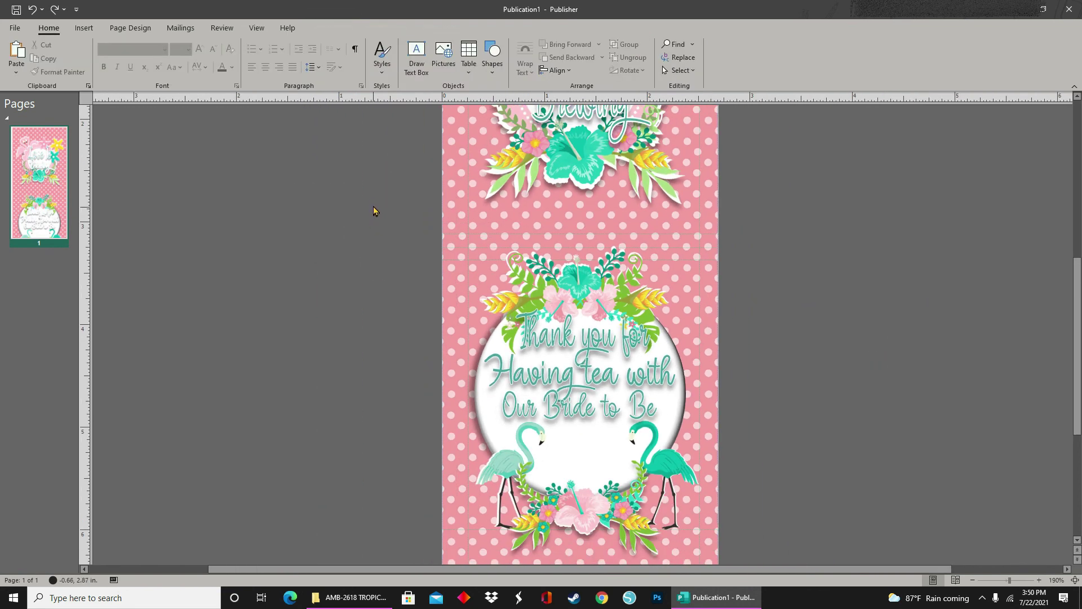
Step: Select and group all the lower circle's artwork and text
drag(374, 199, 714, 457)
scroll(756, 359, up, 3)
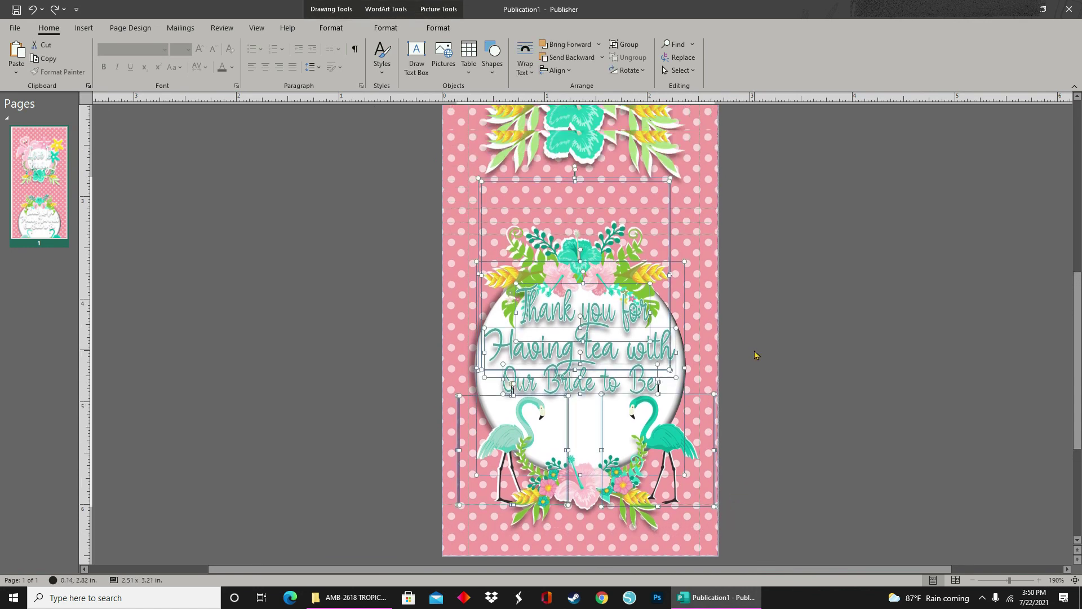
click(626, 45)
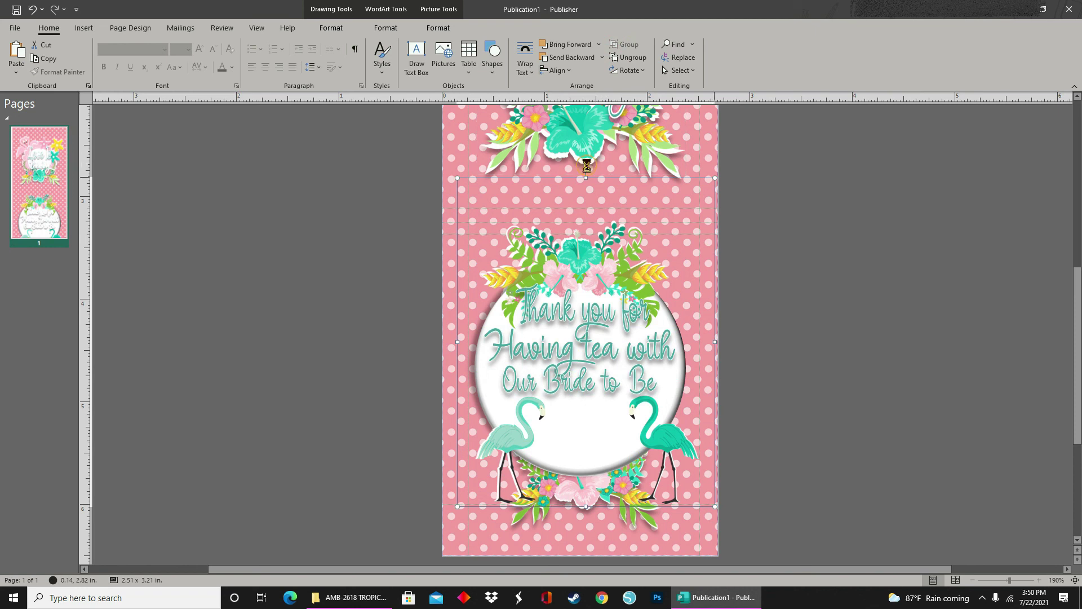
Step: Rotate the grouped thank-you panel upside down and shrink it to fit the lower panel
mouse_move(586, 165)
mouse_down()
mouse_move(693, 208)
mouse_move(720, 245)
mouse_move(727, 331)
mouse_move(707, 391)
mouse_move(665, 455)
mouse_move(583, 470)
mouse_up()
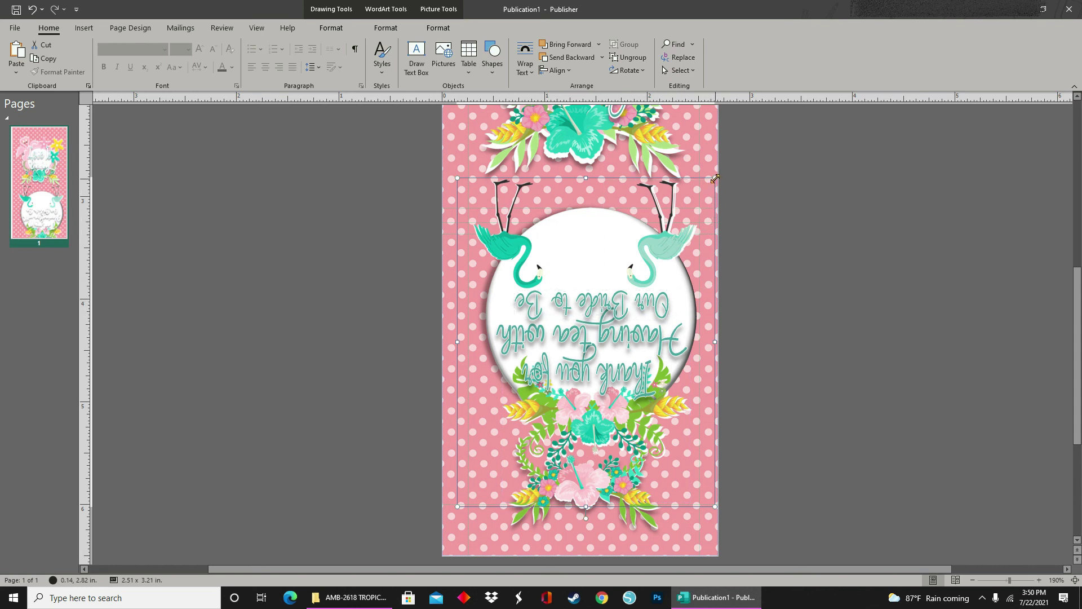
drag(715, 180, 700, 224)
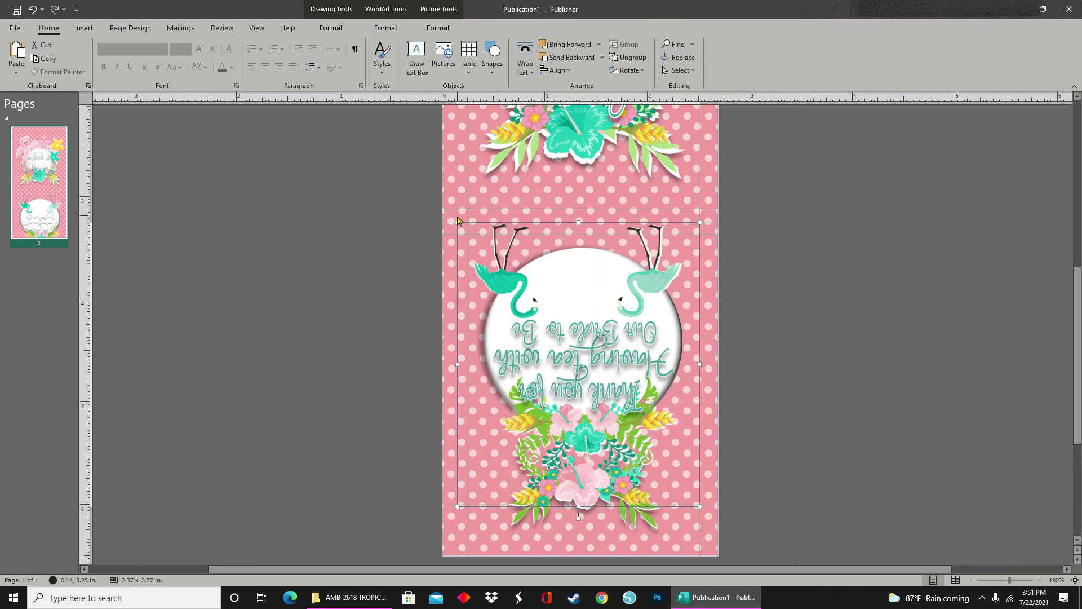
drag(457, 220, 468, 232)
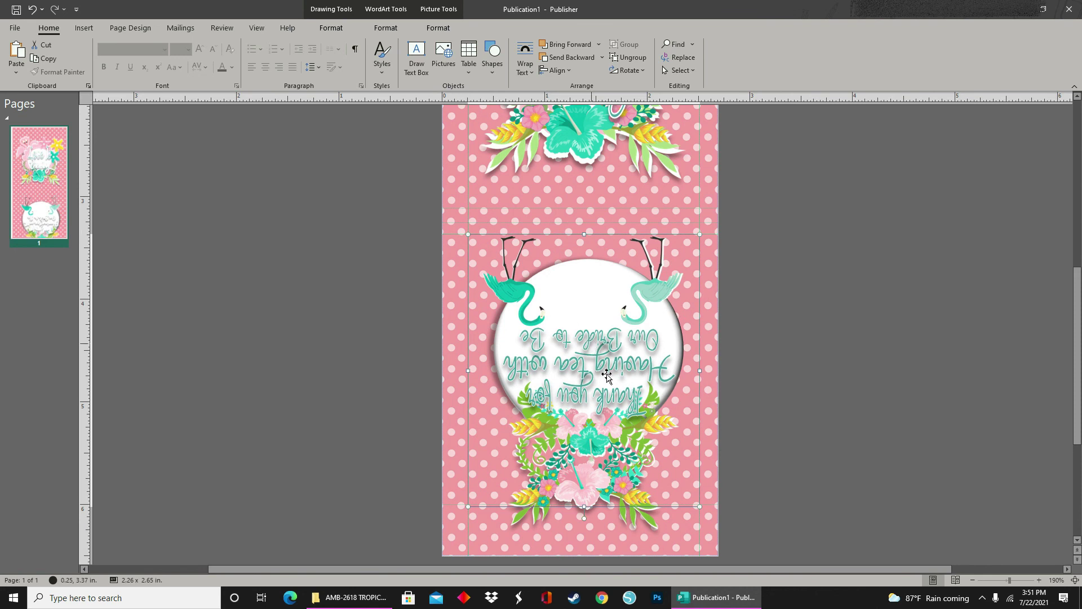
click(877, 332)
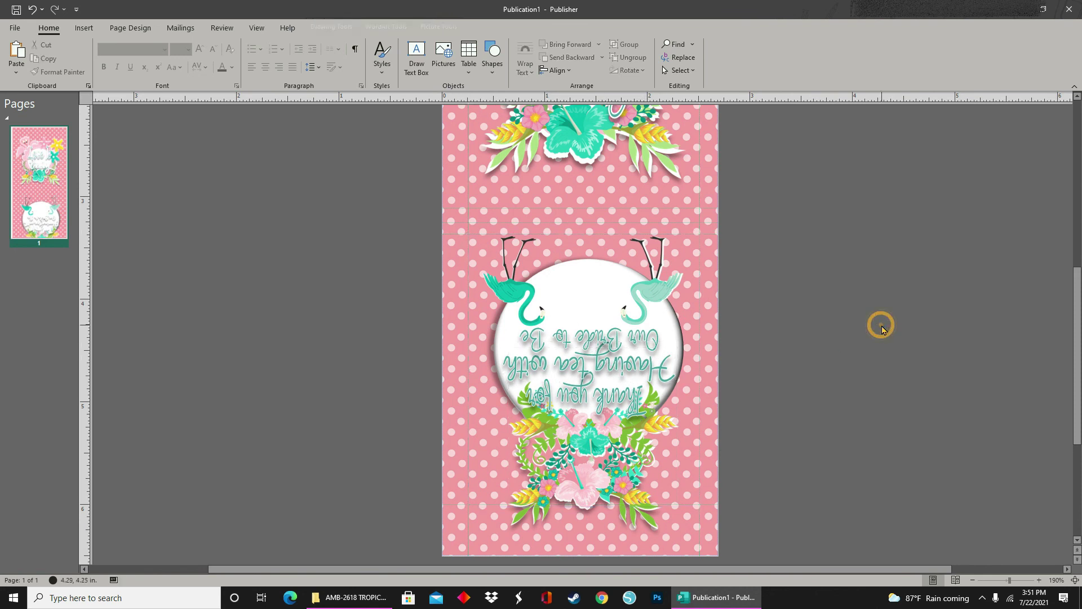
scroll(844, 308, down, 5)
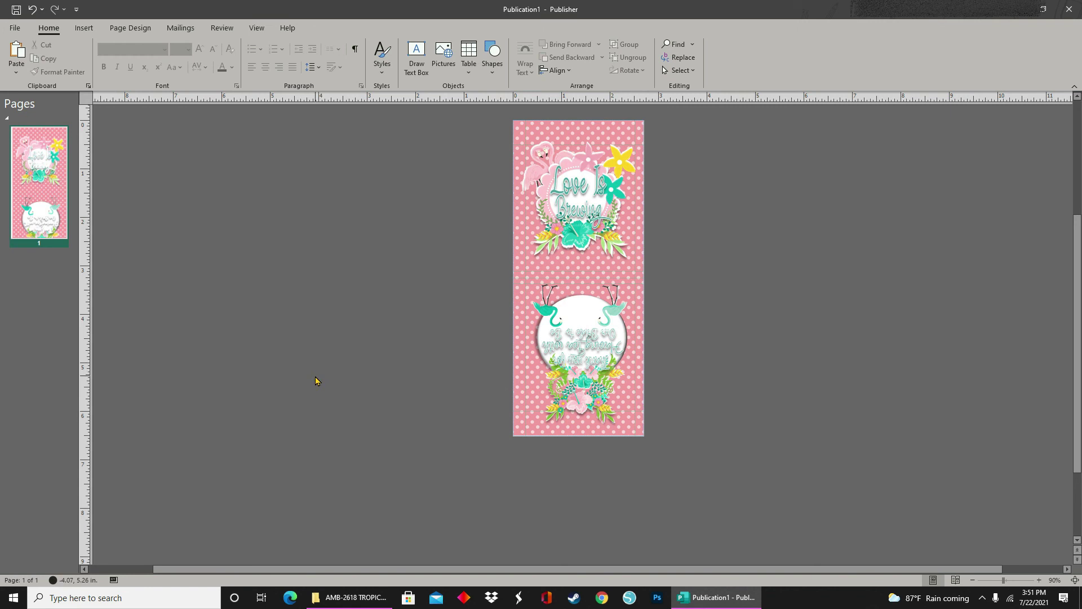
Step: Create a blank 11 x 8.5" landscape publication with margins set to None, then return to Publication1
click(18, 28)
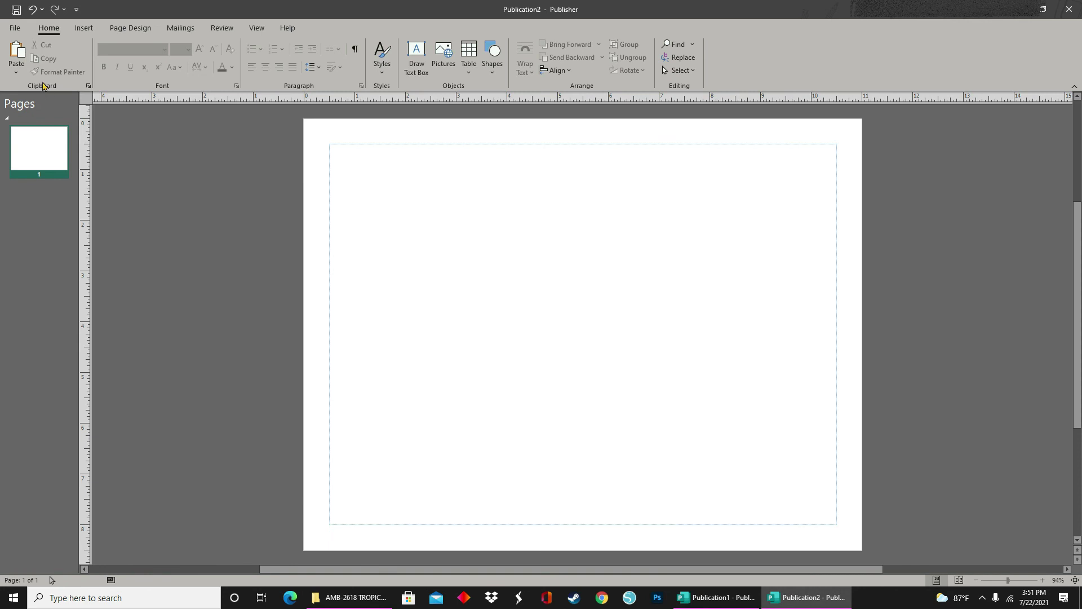
click(130, 28)
click(83, 56)
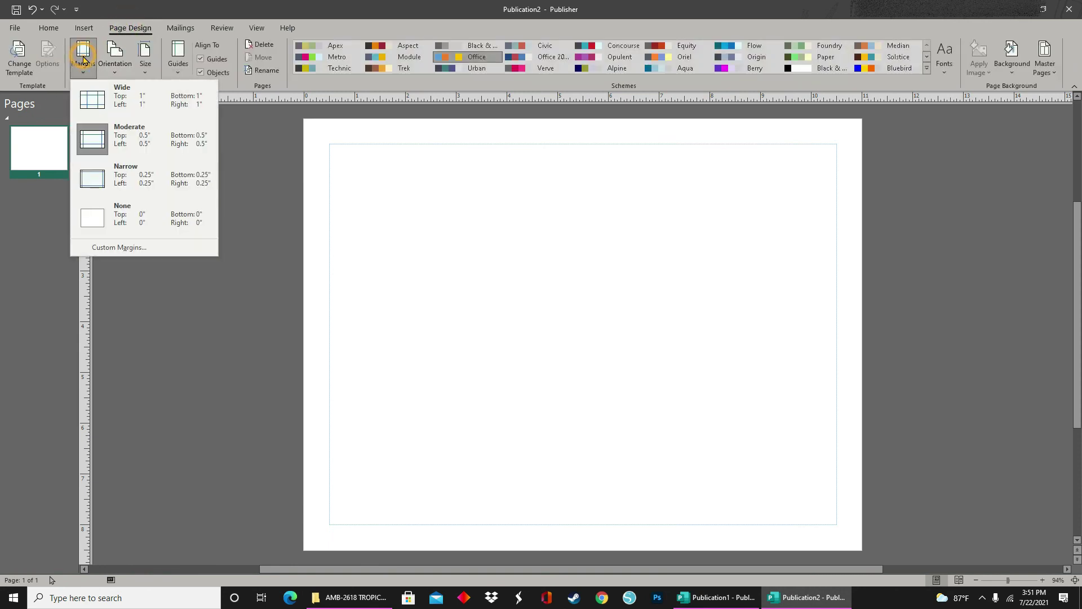
click(107, 206)
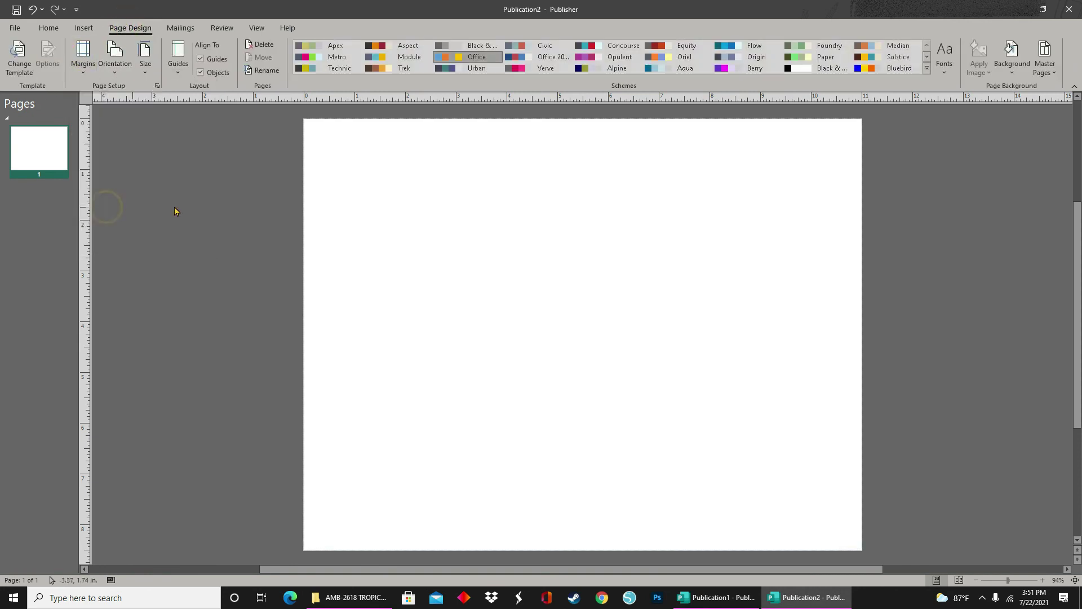
click(402, 205)
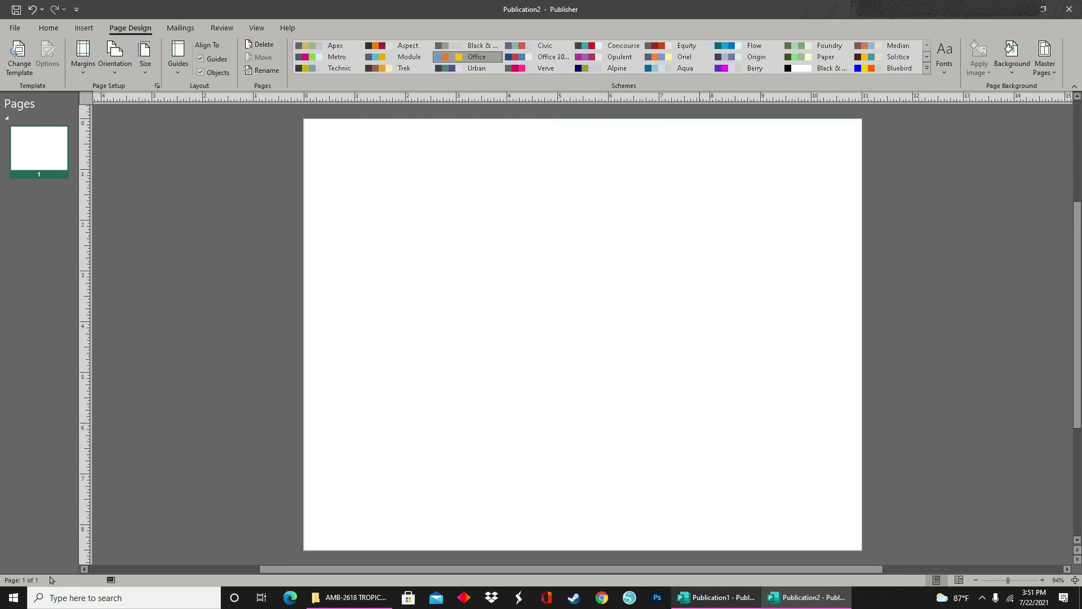
click(724, 600)
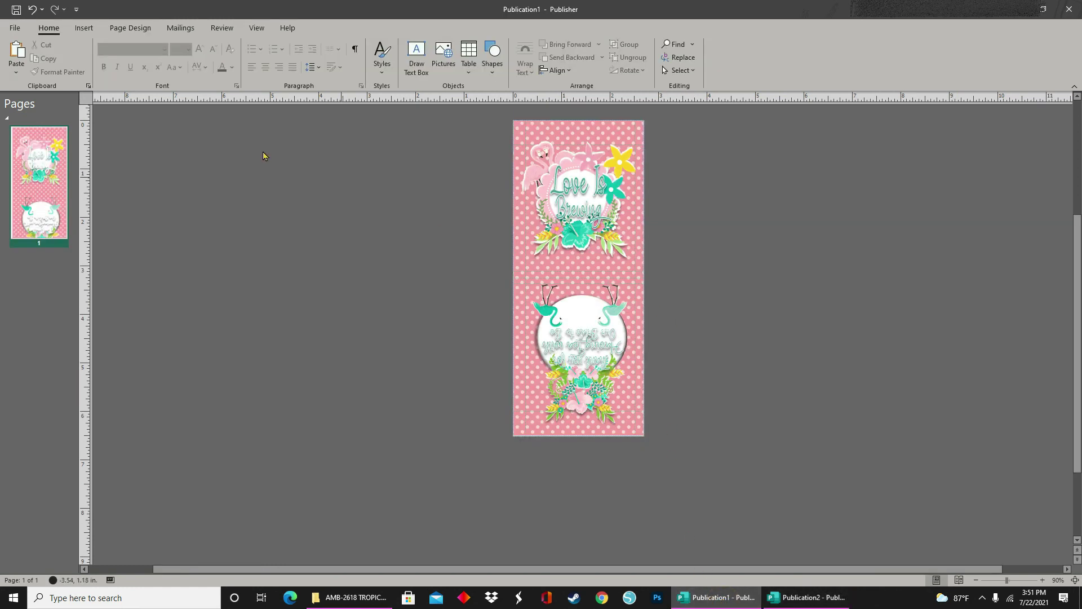
Step: Save the tea wrap publication as 'Tea Time' in the Documents folder
click(15, 27)
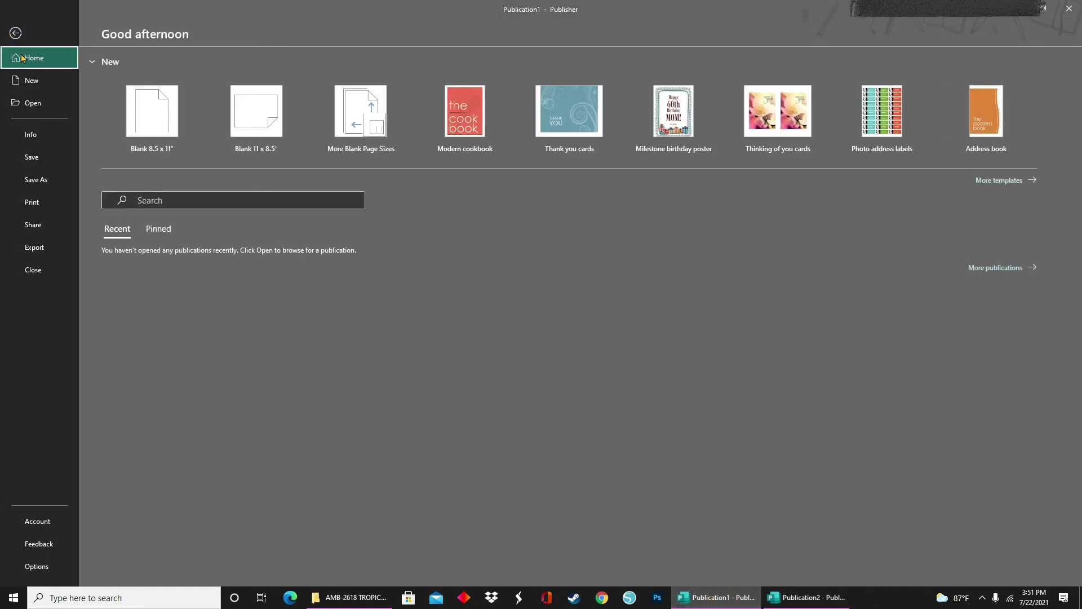
click(51, 184)
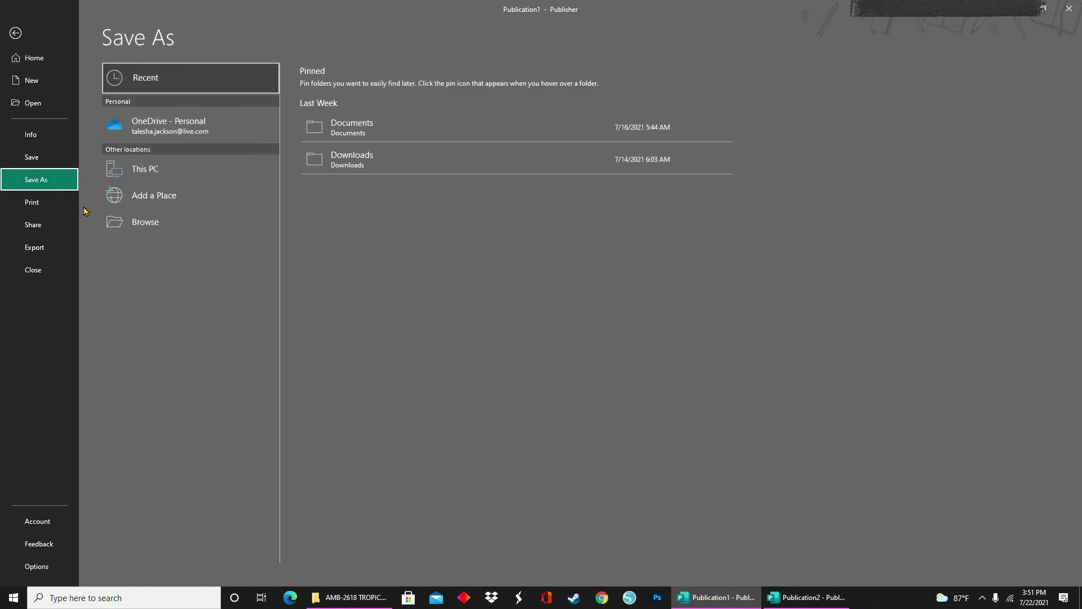
click(353, 124)
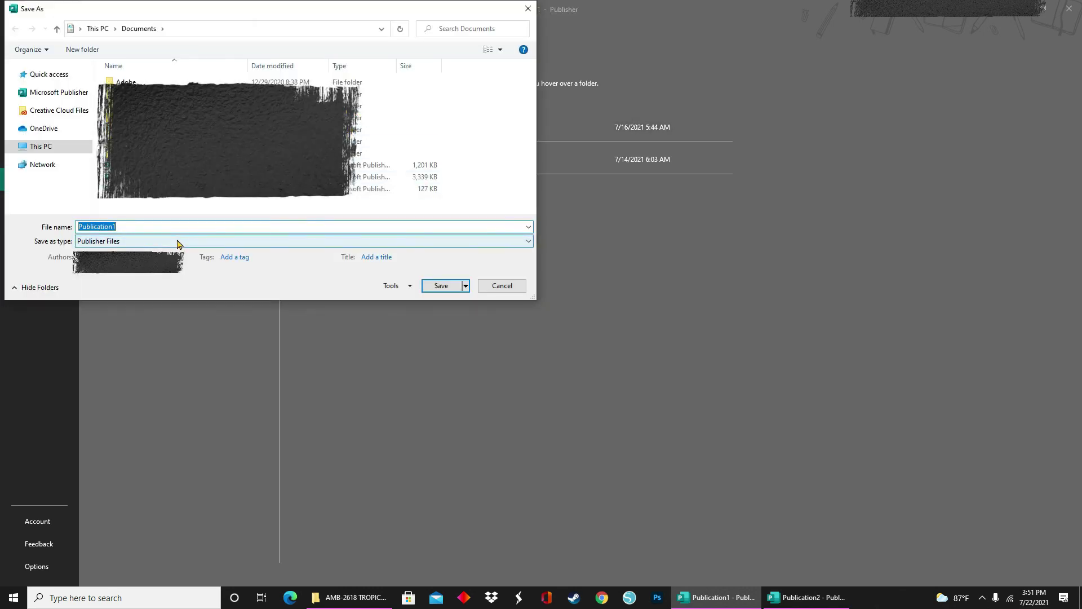
text(Tea Te)
click(443, 286)
Step: Save another copy to Documents as a JPEG File Interchange Format image
click(11, 28)
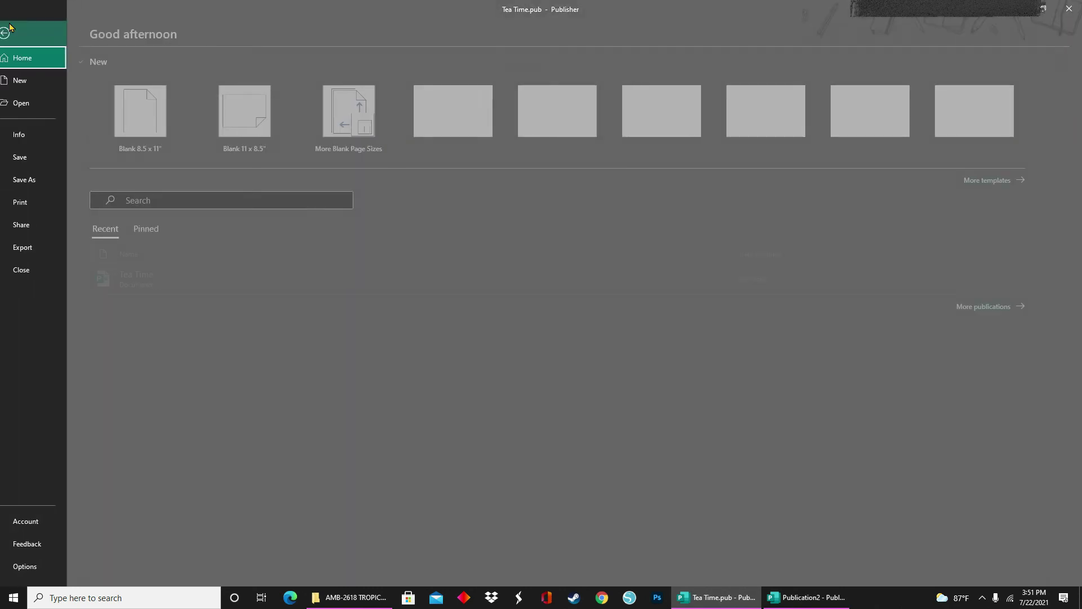
click(35, 181)
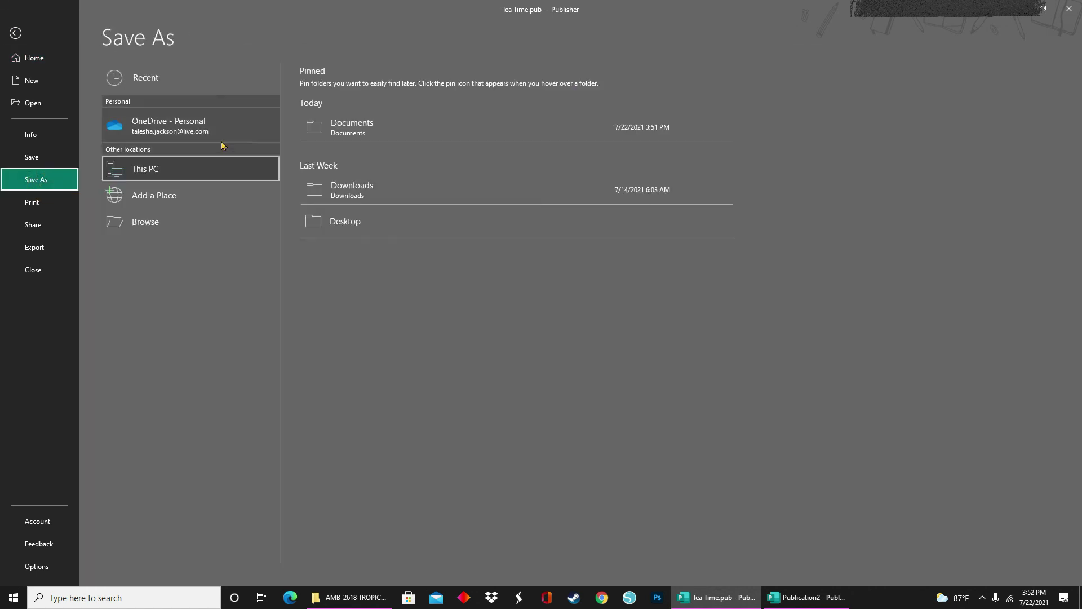
click(345, 134)
click(132, 242)
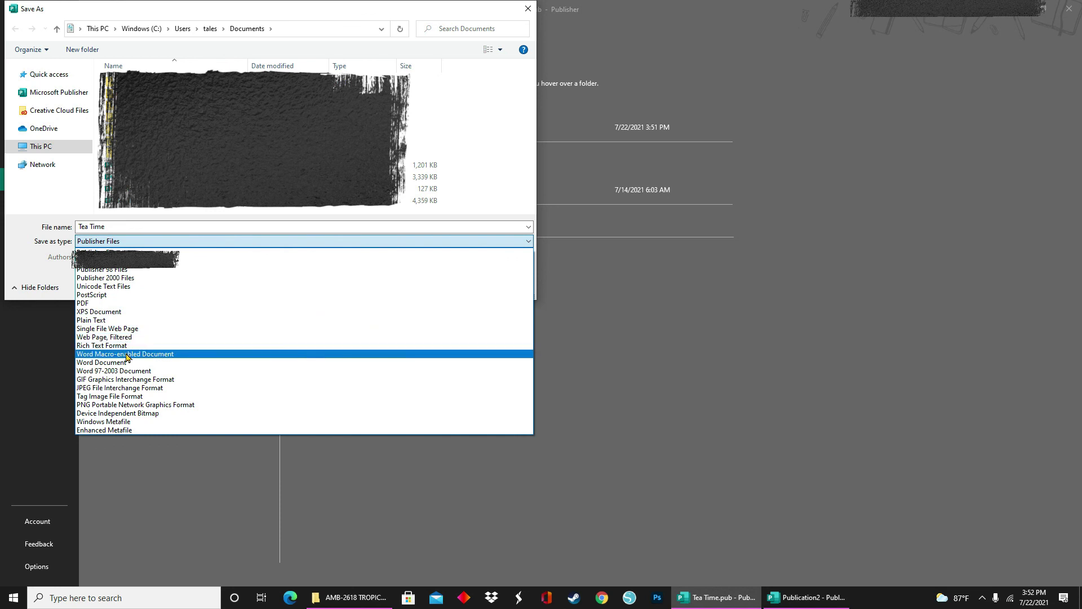
click(127, 389)
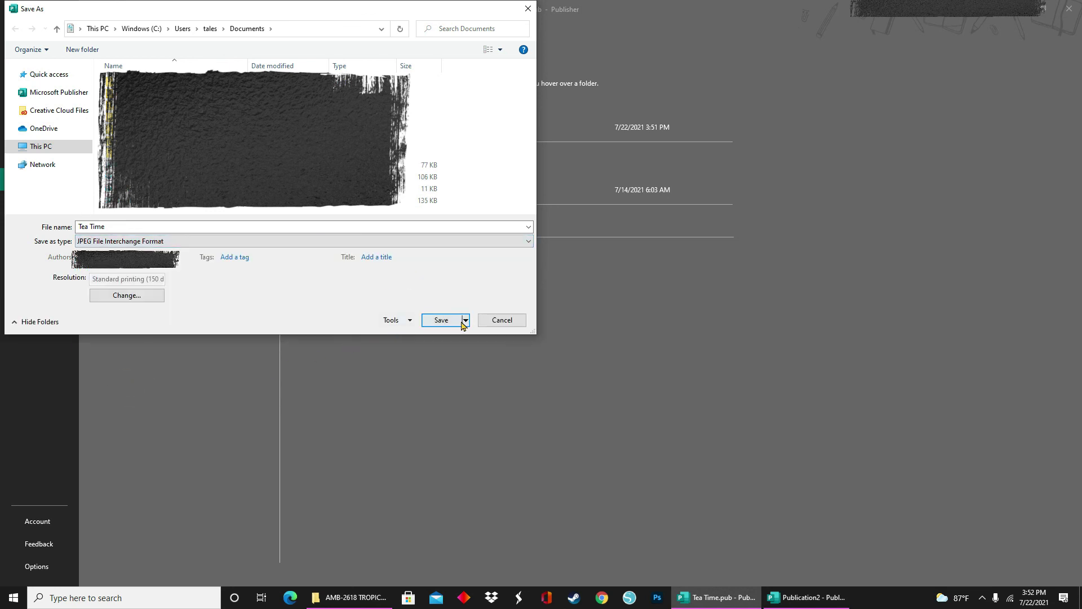
click(441, 321)
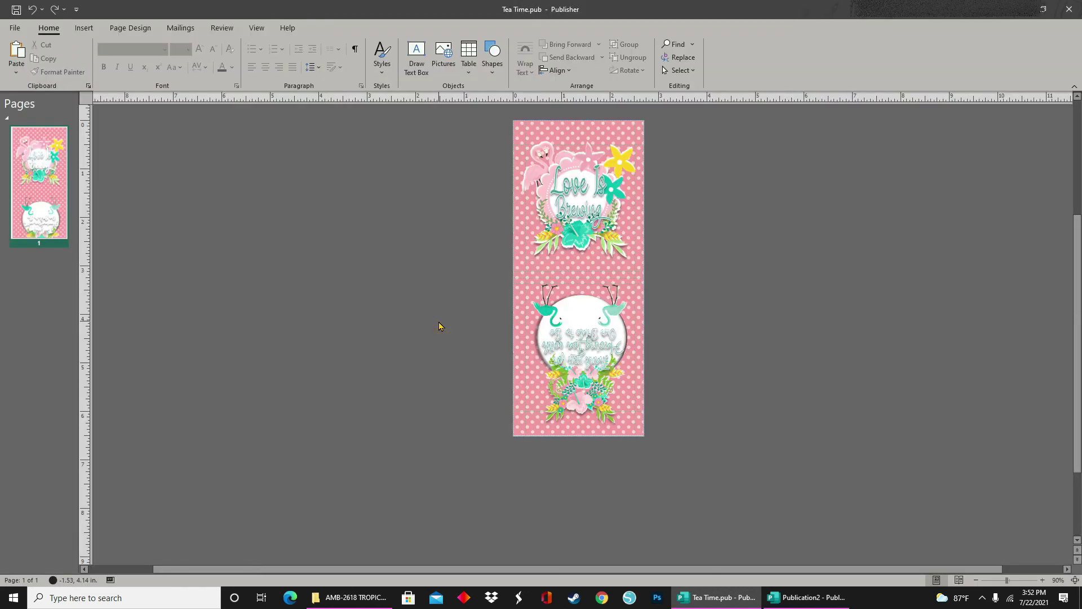
Step: Insert the Tea Time JPEG into Publication2 and move it to the page's left side
click(808, 598)
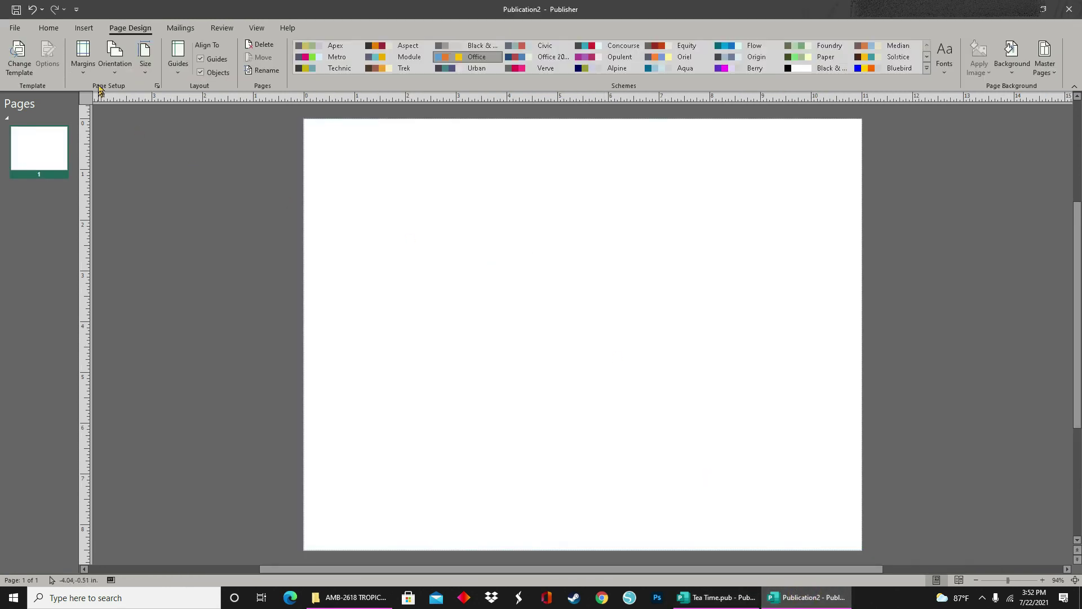
click(83, 28)
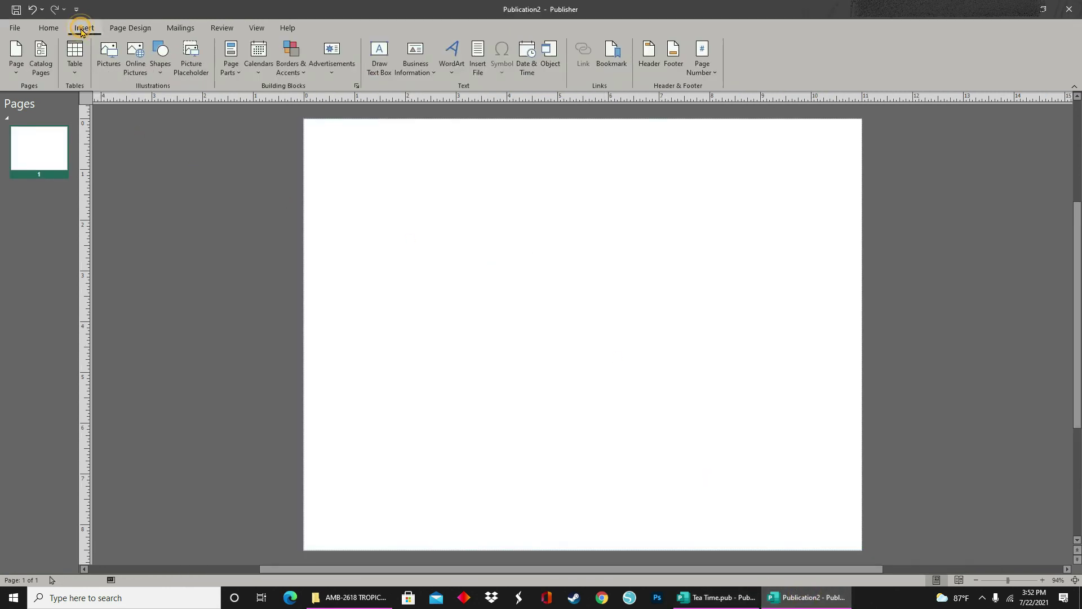
click(105, 60)
drag(581, 370, 406, 364)
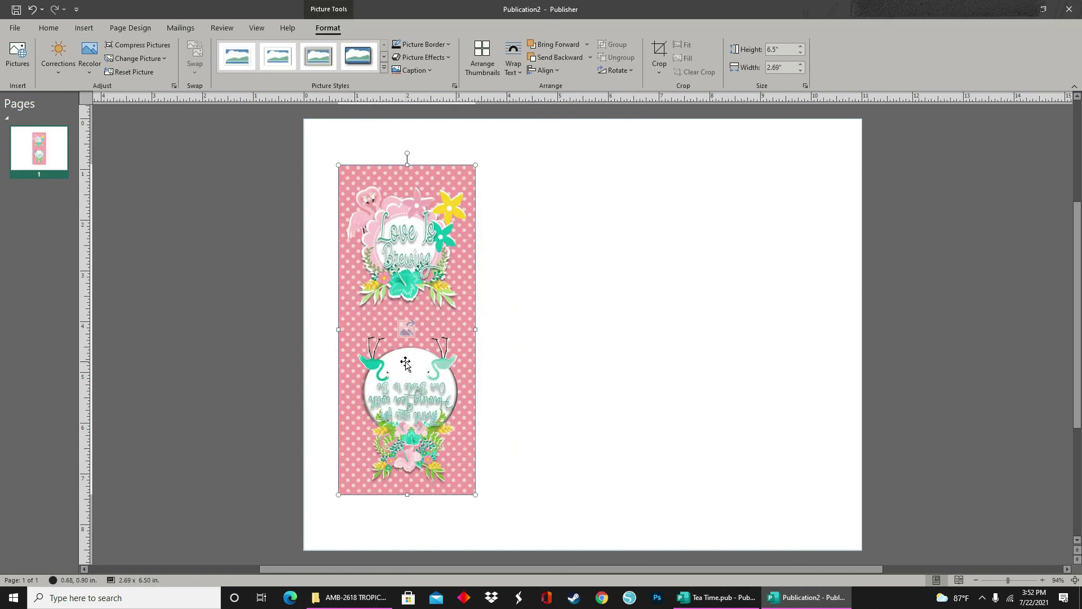
Step: Copy the image and paste two more copies, lining all three up side by side
right_click(441, 379)
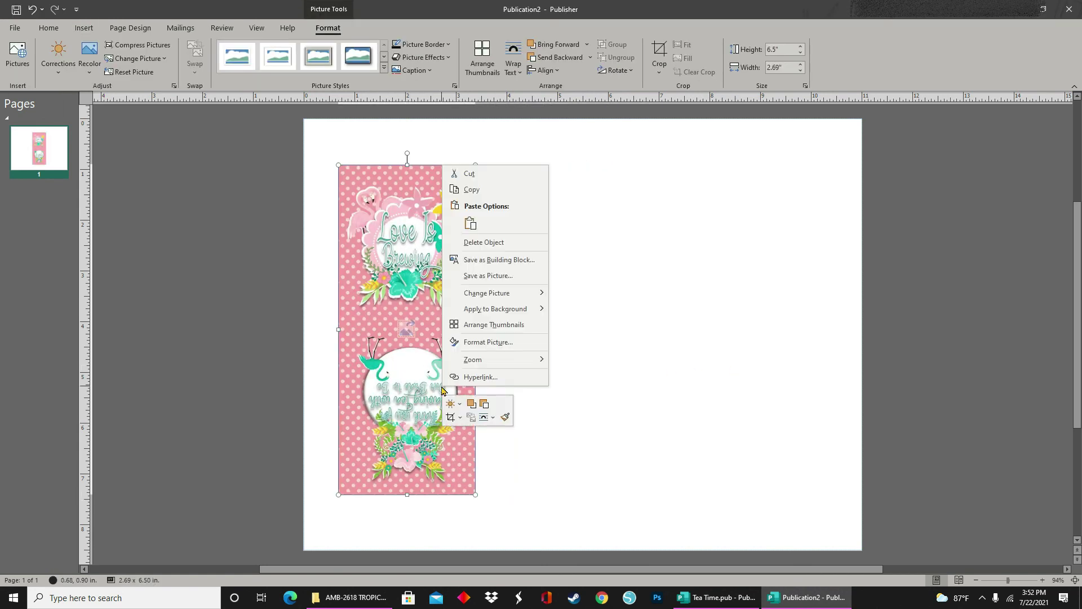
click(482, 190)
click(560, 273)
right_click(567, 274)
click(591, 313)
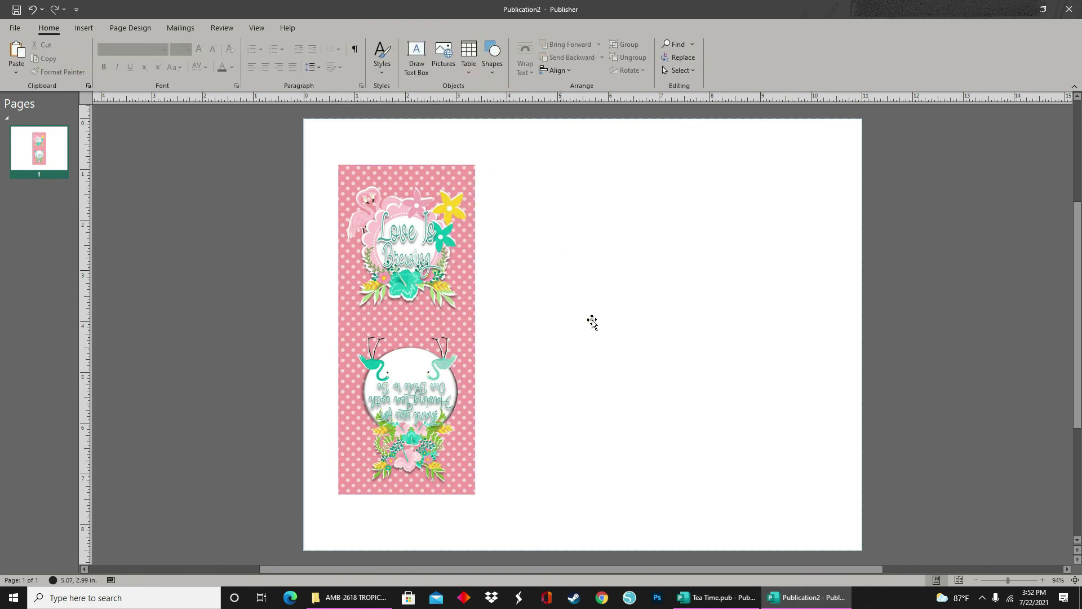
drag(652, 380, 597, 275)
right_click(680, 281)
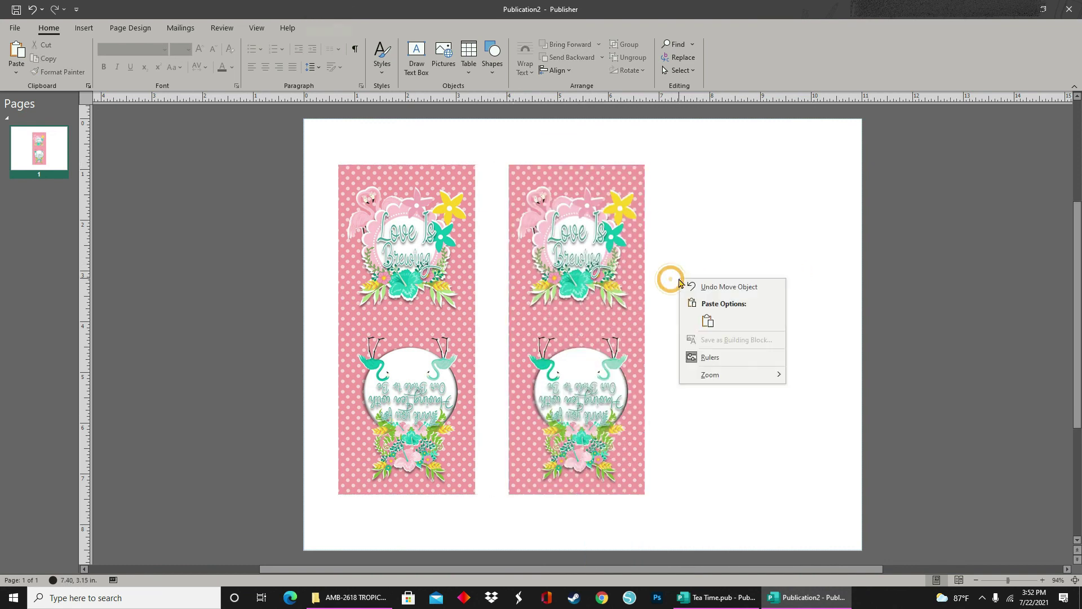
click(706, 321)
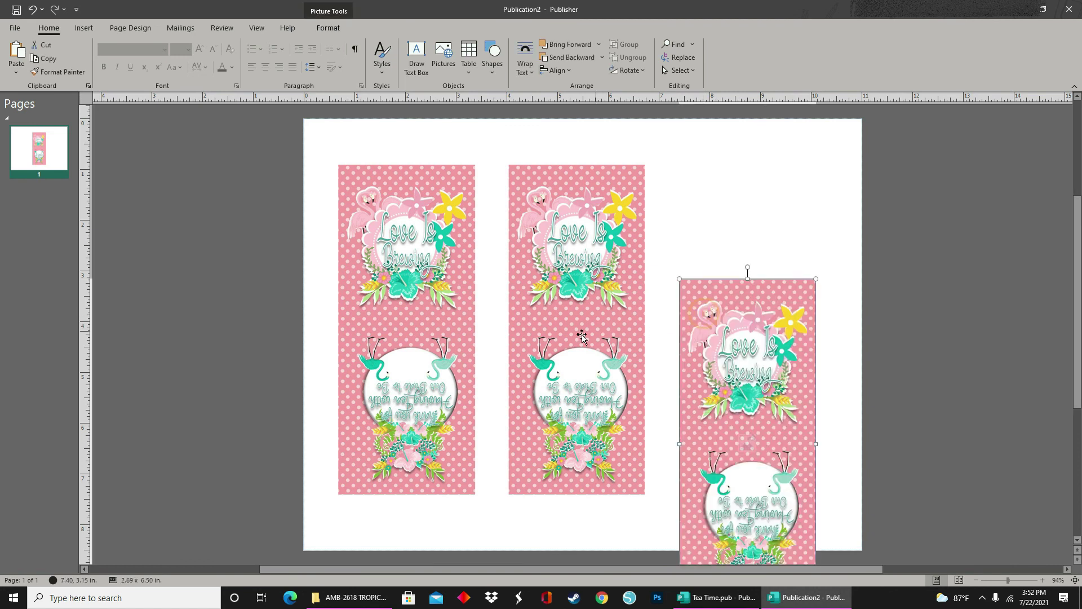
drag(755, 443, 751, 337)
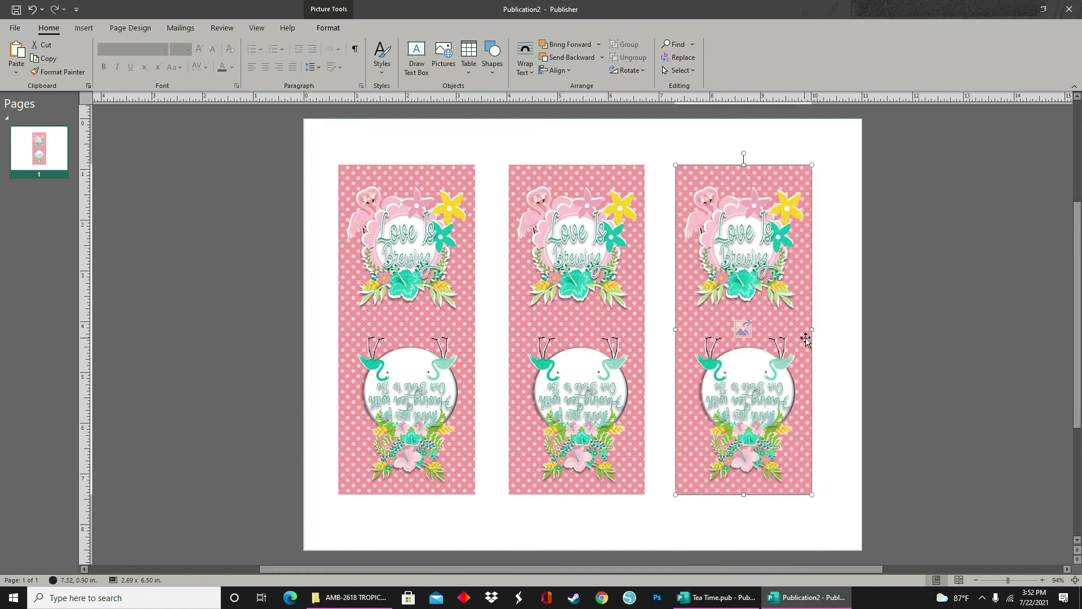
click(837, 342)
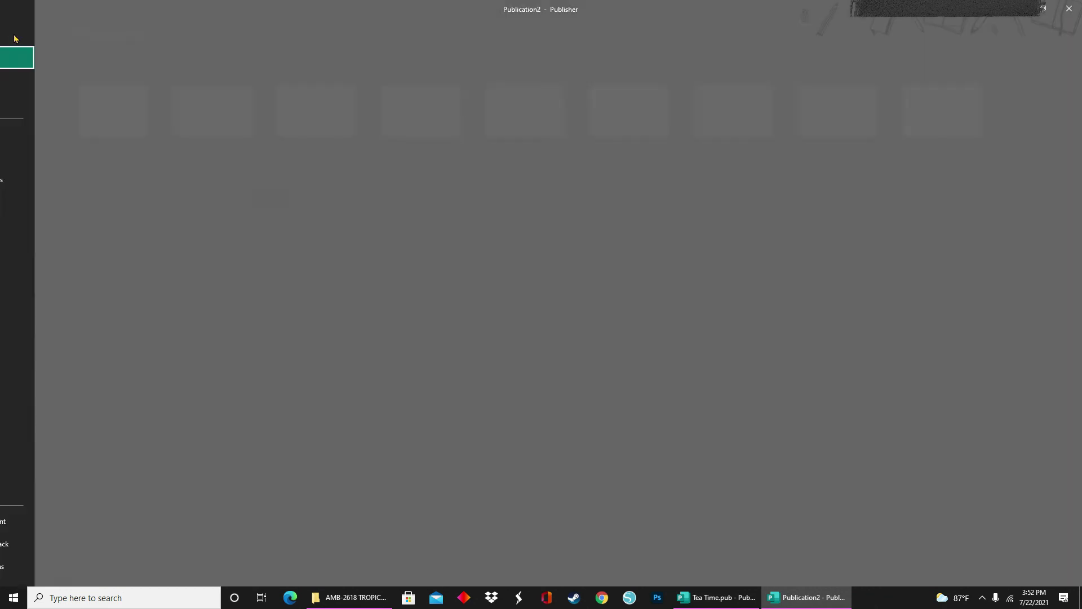
Step: Export the three-wrap sheet as Tea Time Printout.pdf, which opens in Acrobat
click(15, 29)
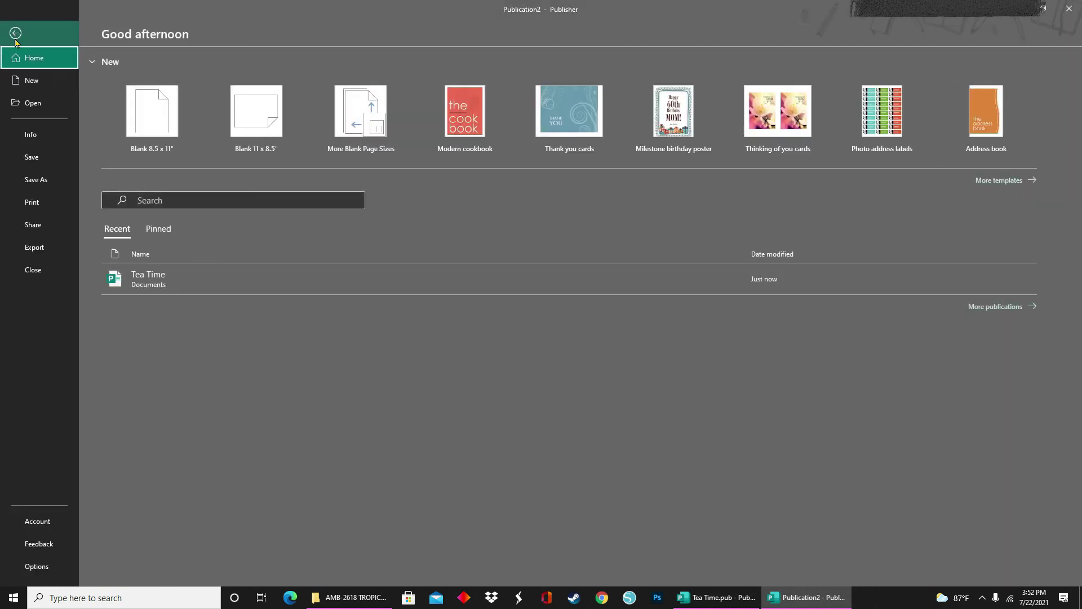
click(36, 179)
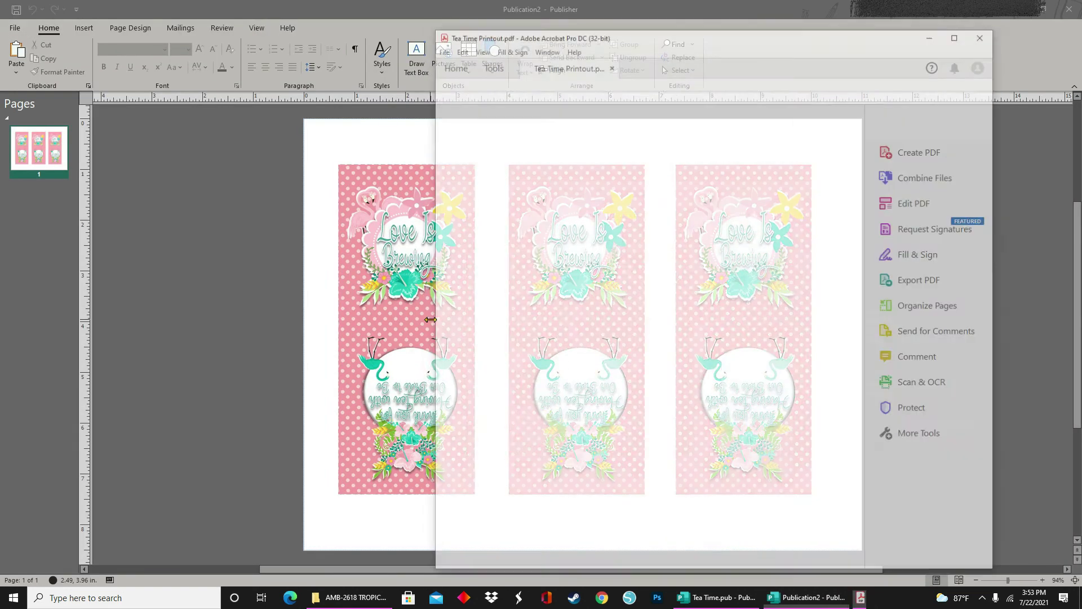